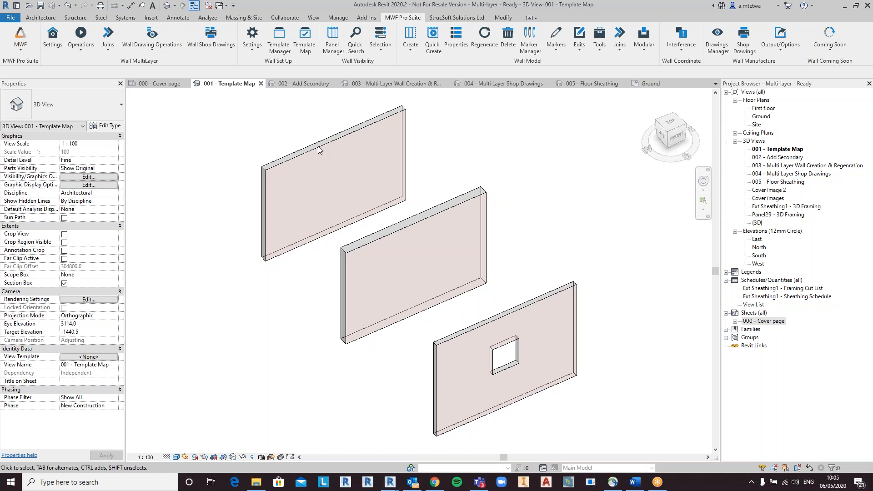
Step: Inspect the layer structure of the top wall's type, GF External Timber 89mm - TM, with its preview
click(318, 146)
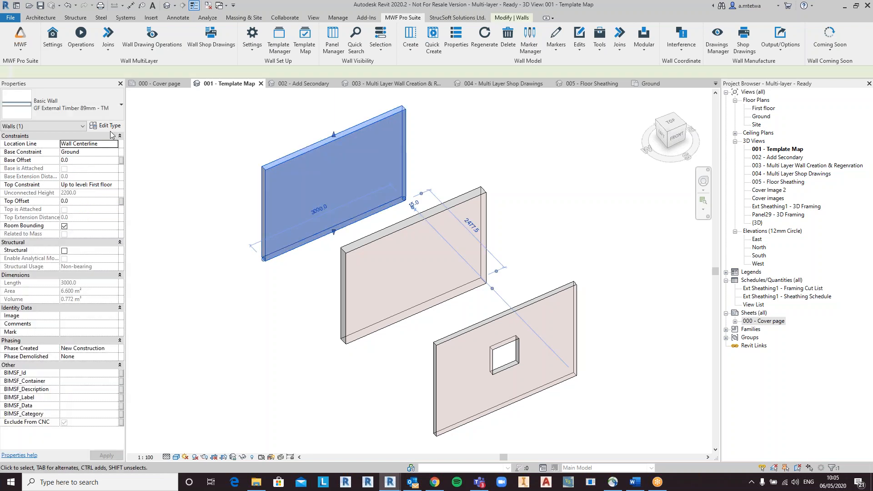
click(105, 126)
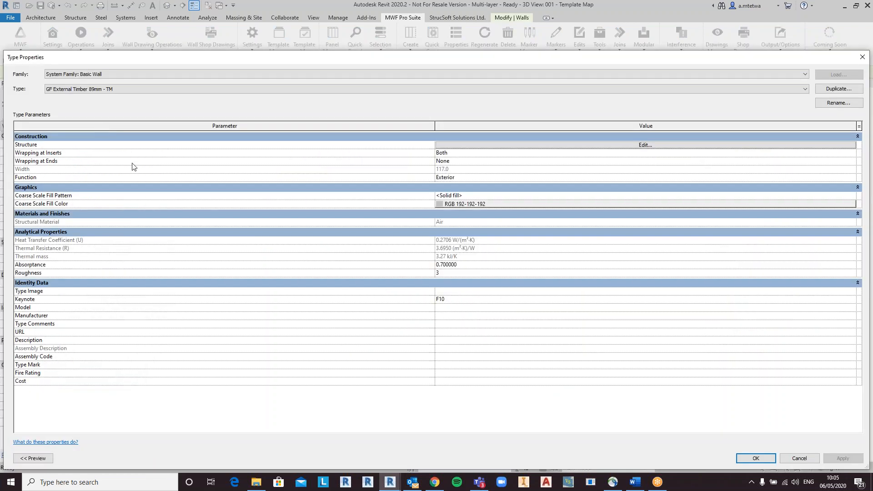
click(536, 145)
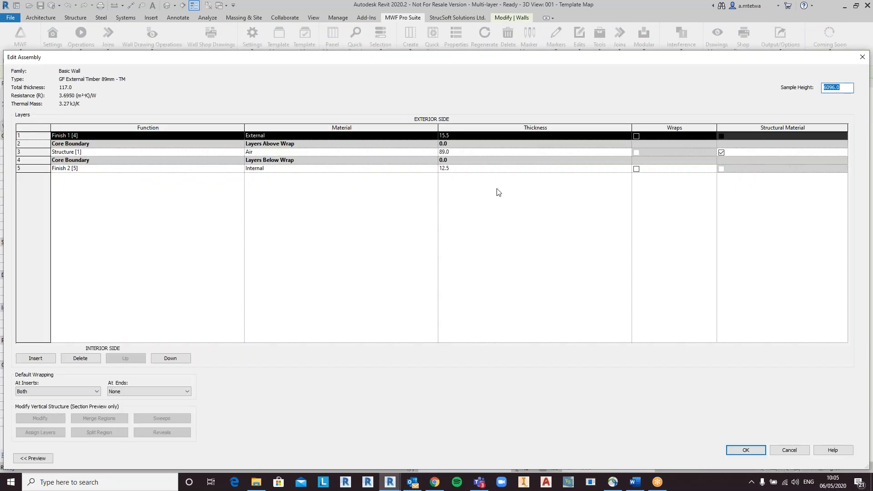
click(33, 458)
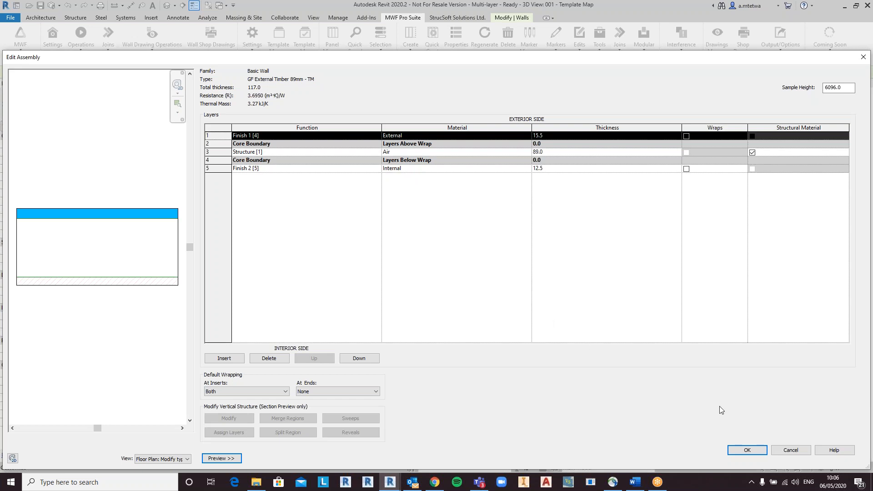
click(747, 450)
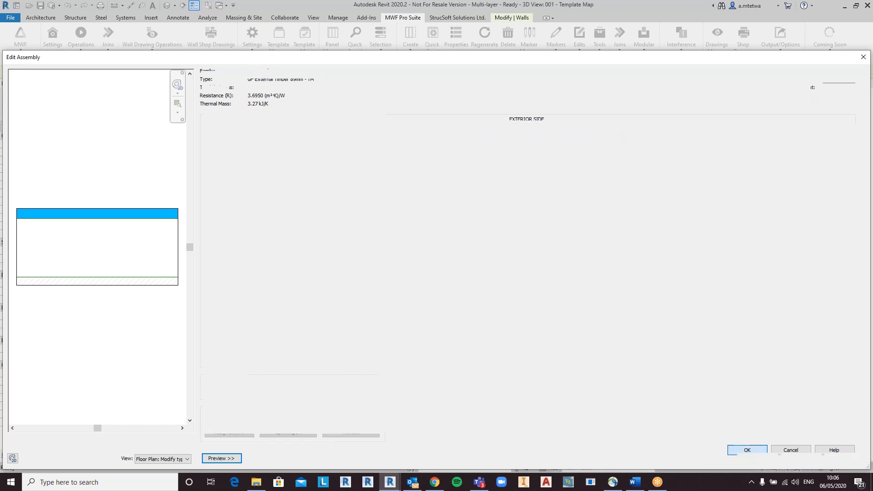
click(849, 458)
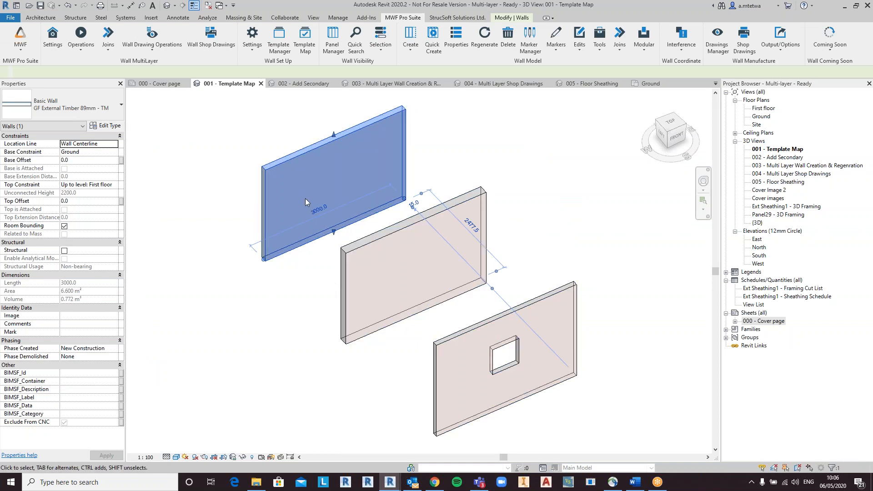
Step: Check the types of the middle and bottom walls, then clear the selection
click(384, 239)
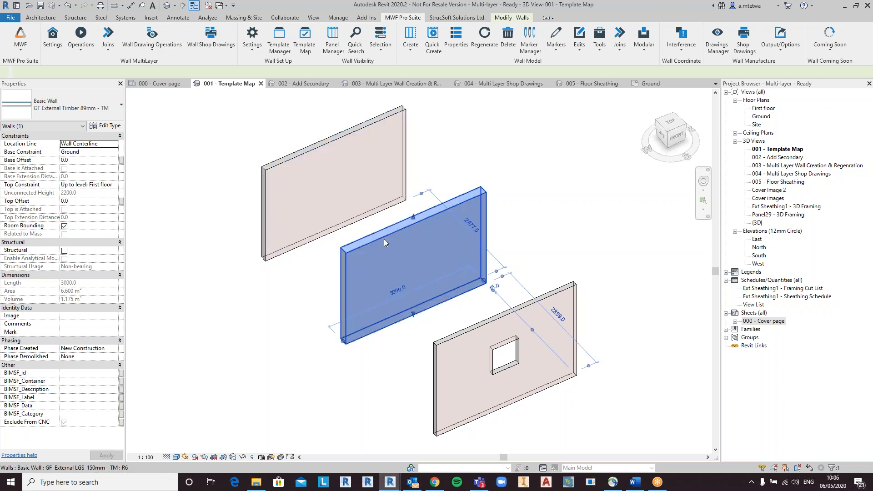
click(464, 338)
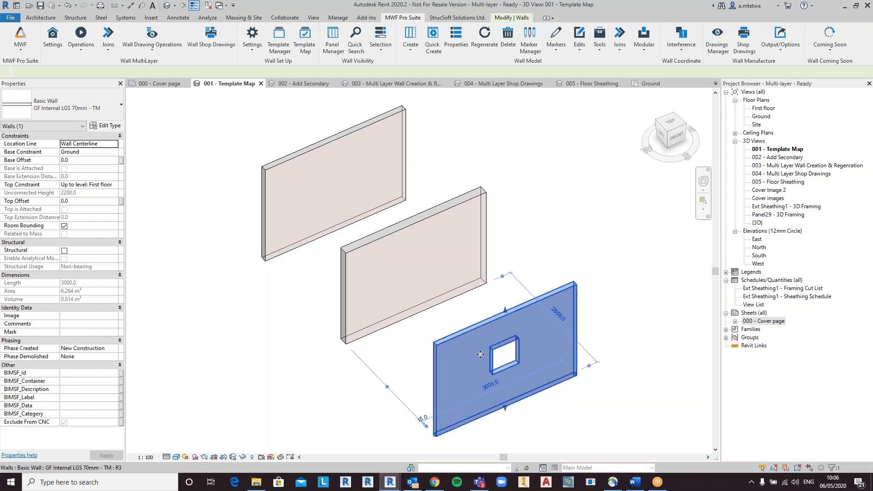
click(278, 363)
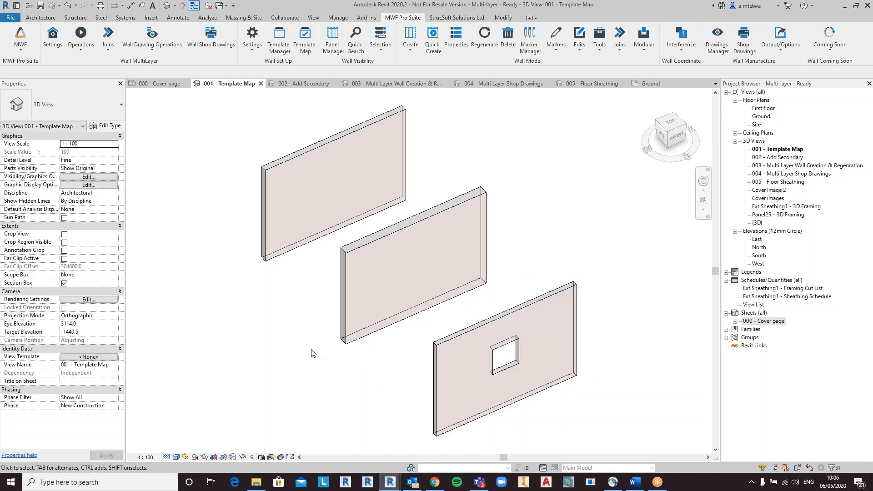
Step: Open the Template Map manager and create a new template map named Webinar
click(305, 49)
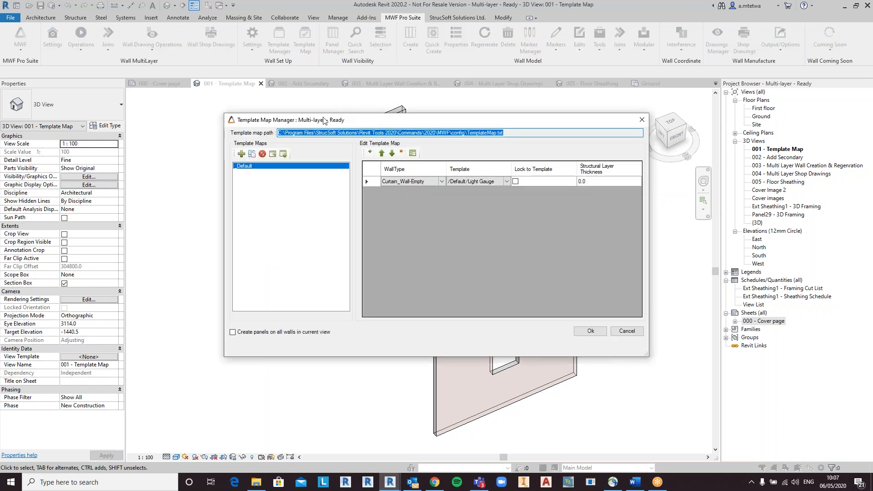
click(244, 155)
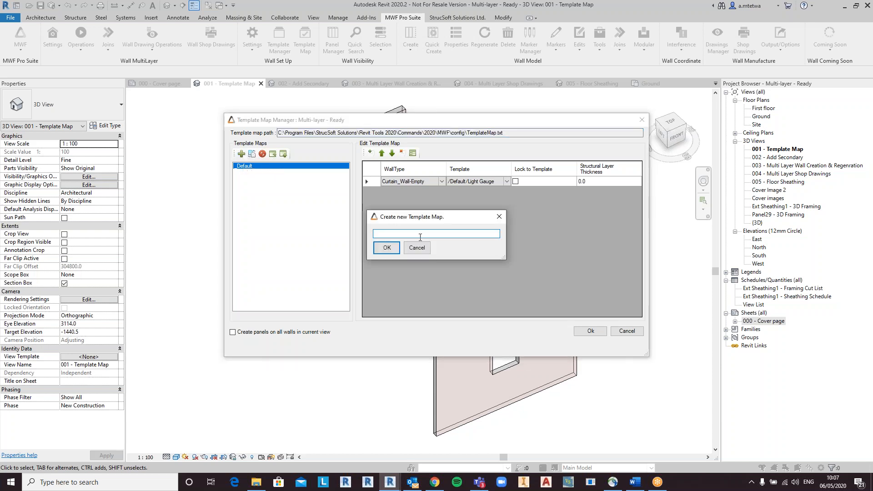
text(Webinar)
click(386, 248)
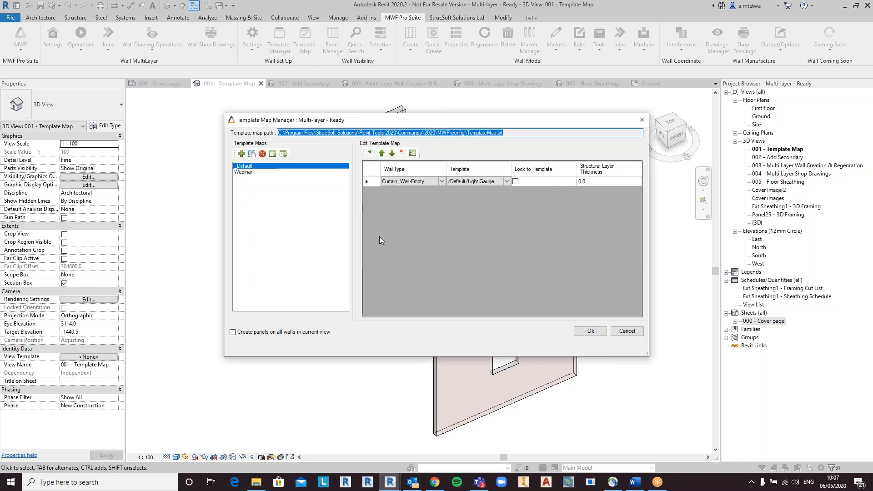
Step: Select the Webinar template map and add three template map rows to it
click(267, 172)
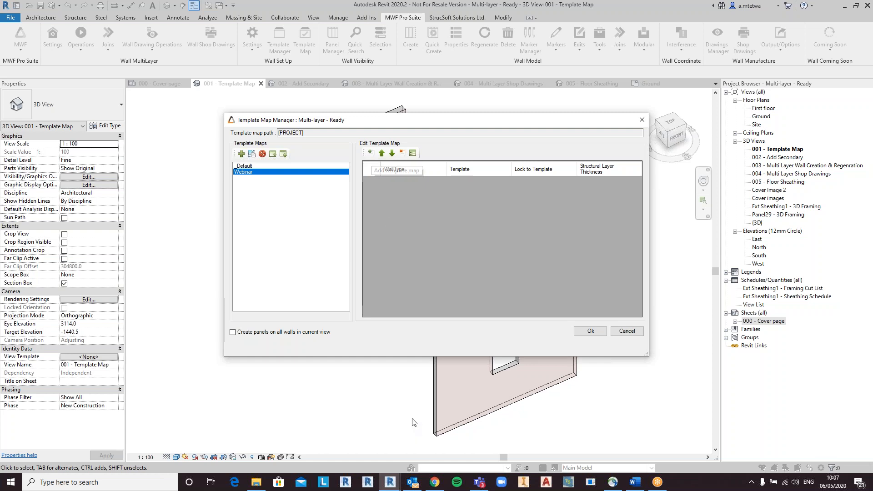
click(372, 154)
click(371, 153)
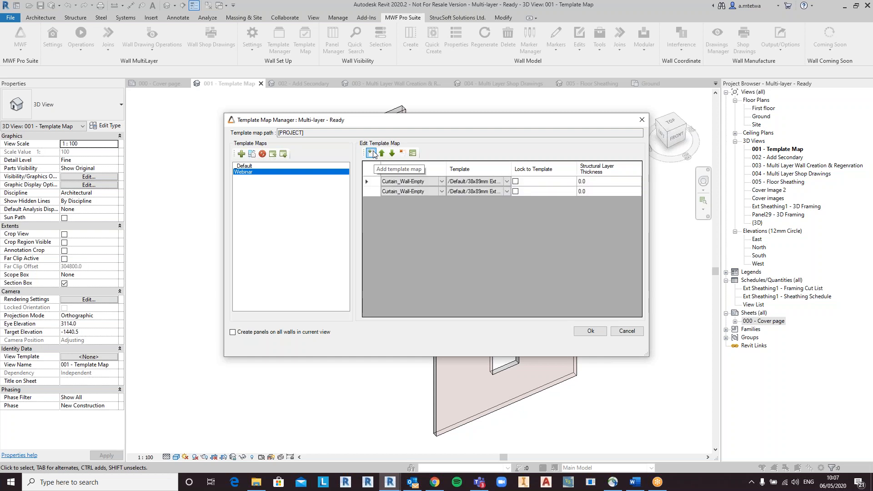
click(372, 153)
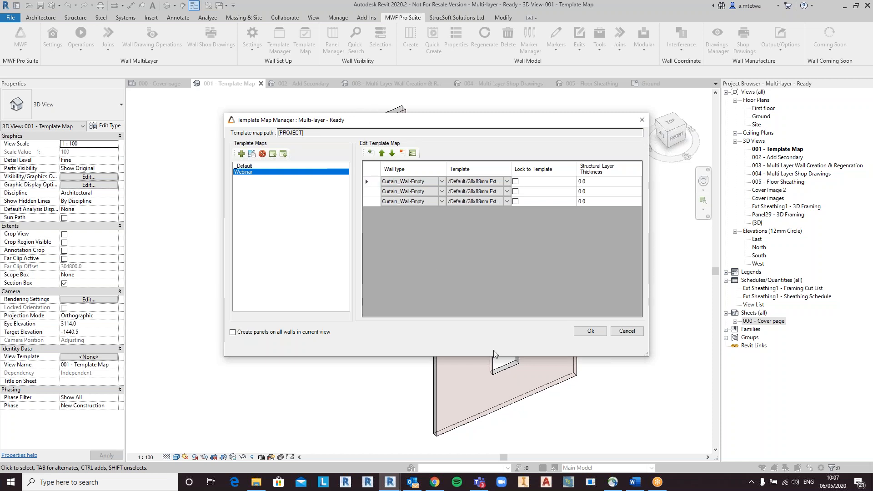
Step: Assign the wall types GF External Timber 89mm - TM, GF External LGS 150mm - TM and GF Internal LGS 70mm - TM to the three rows
drag(445, 170, 485, 171)
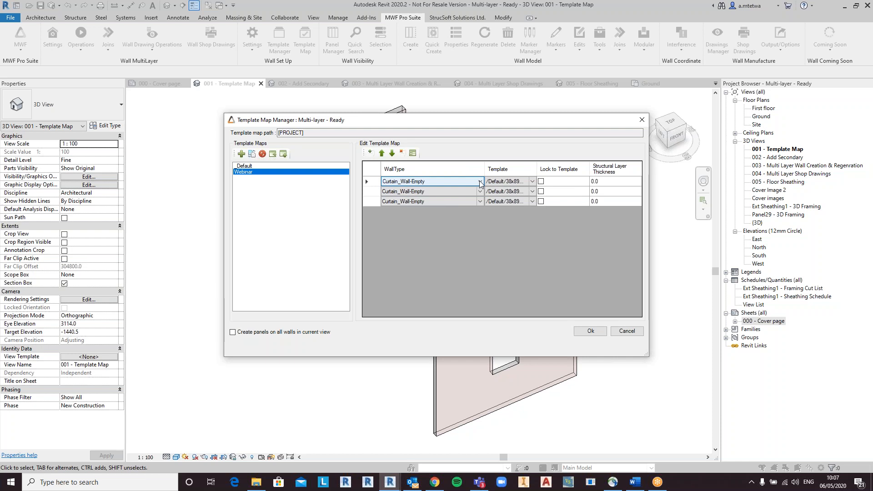
click(480, 182)
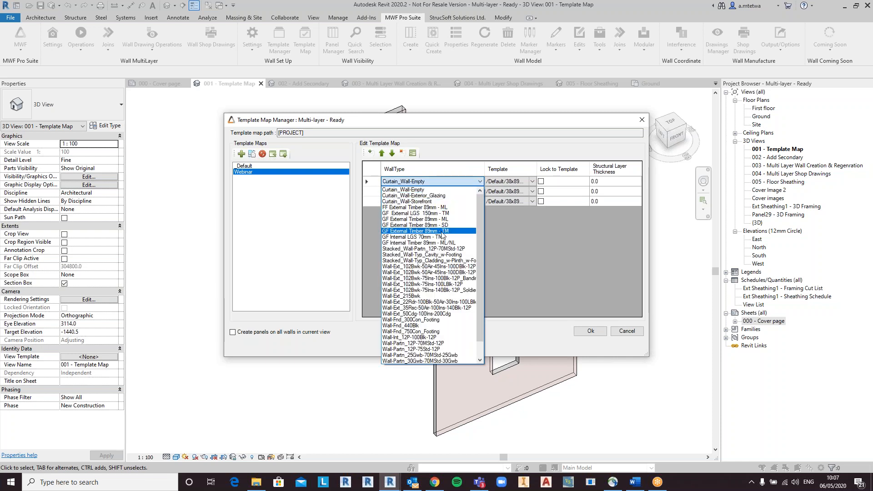
click(443, 231)
click(480, 195)
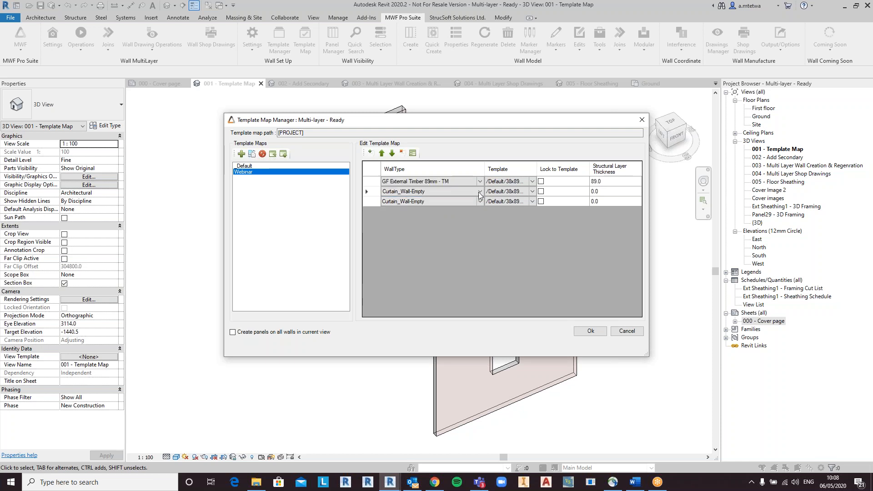
click(479, 195)
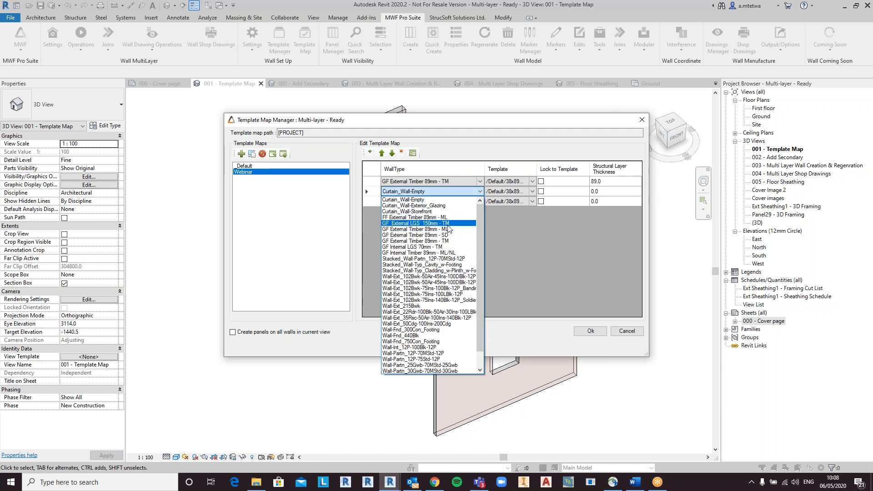
click(447, 224)
click(478, 203)
click(479, 202)
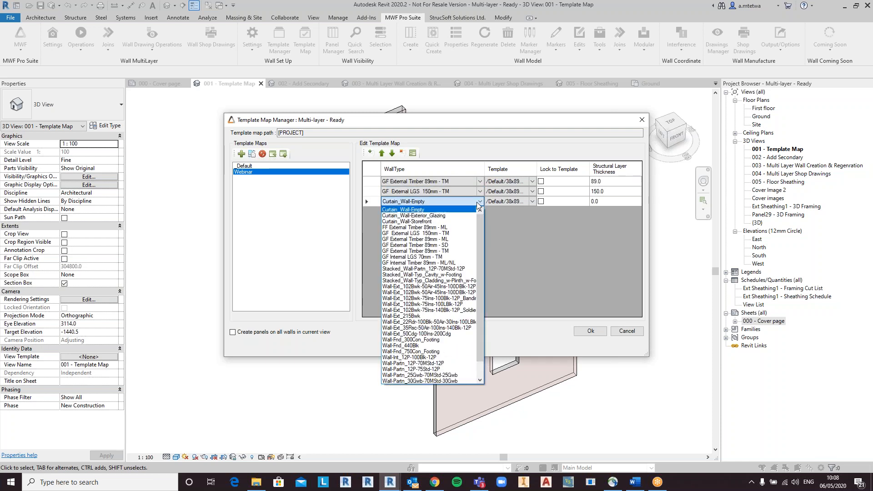
click(455, 257)
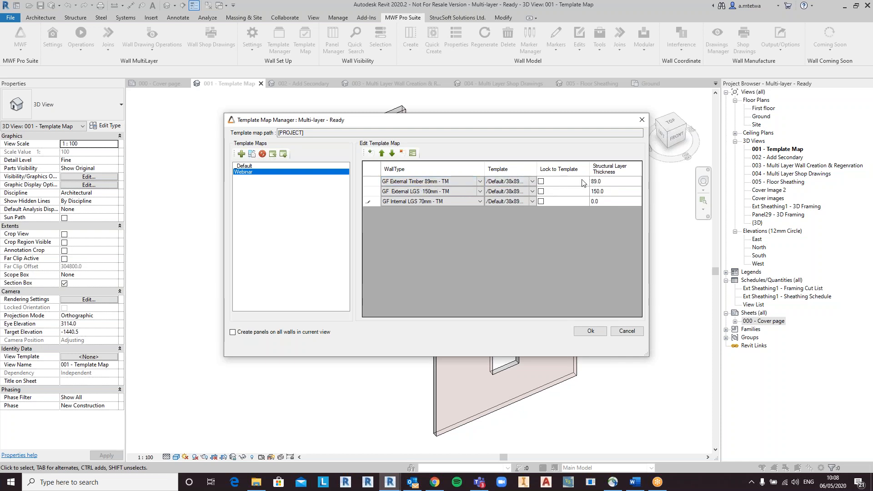
drag(537, 172, 560, 176)
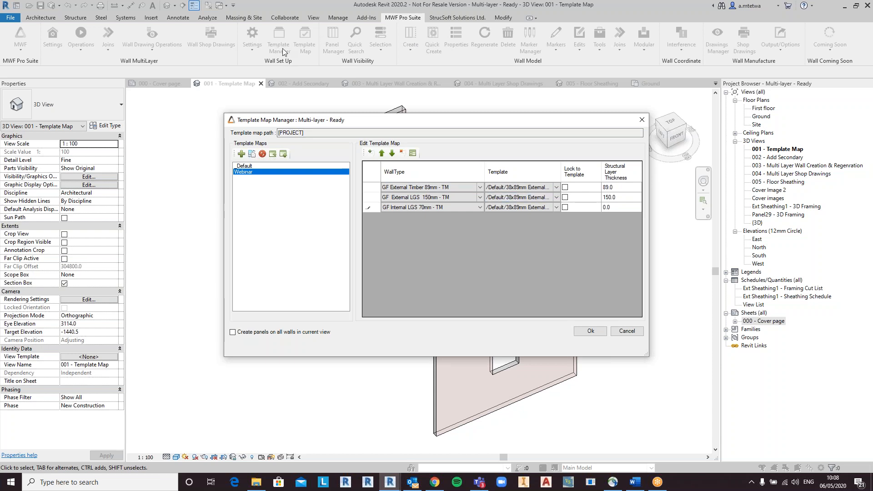
click(557, 187)
click(547, 202)
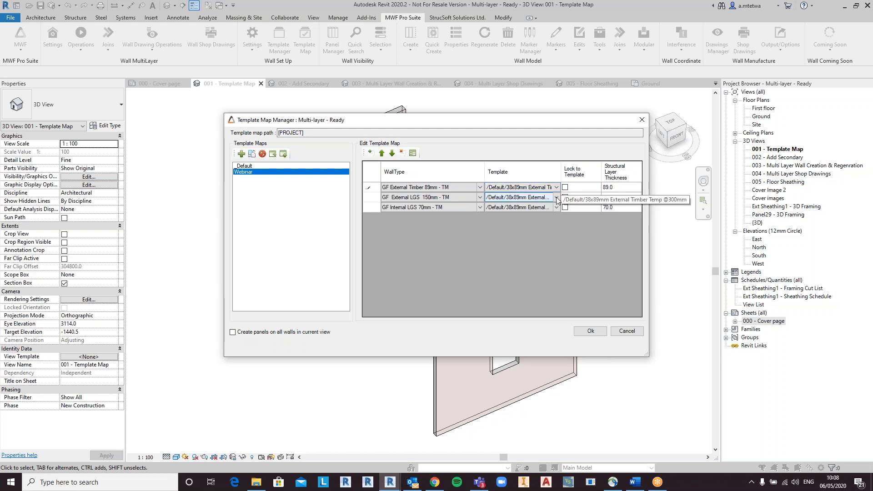
drag(561, 171, 597, 171)
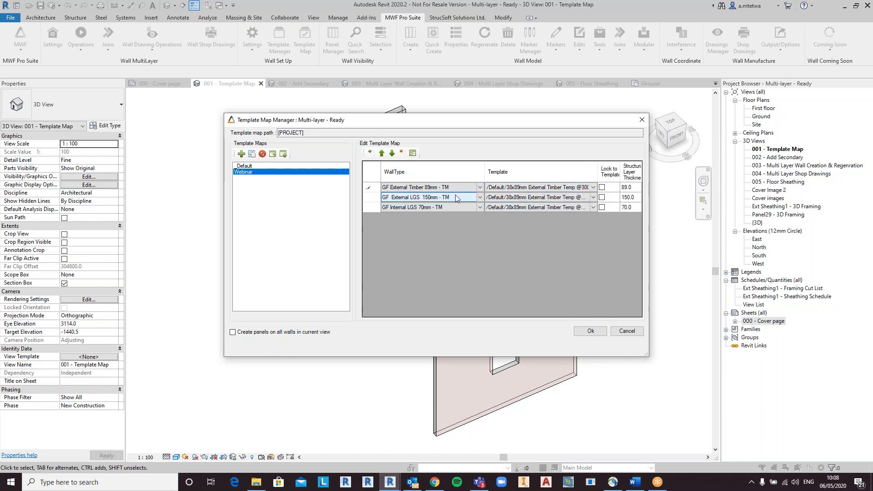
click(594, 197)
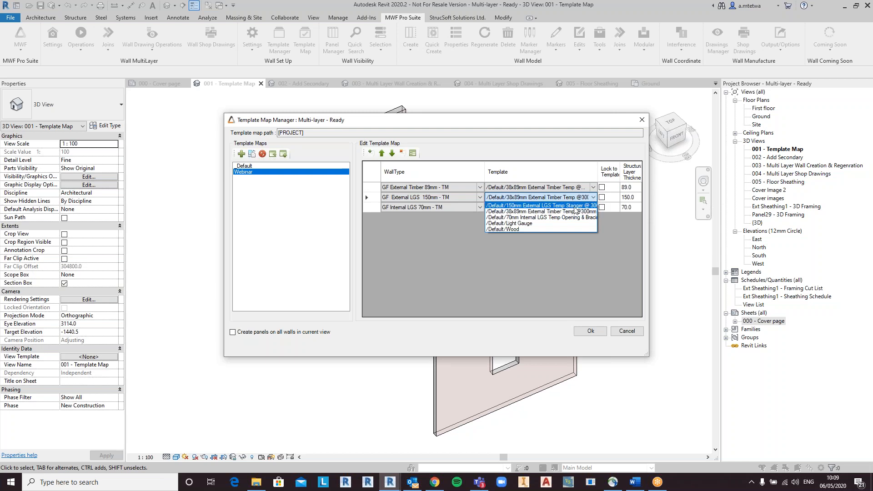
click(575, 206)
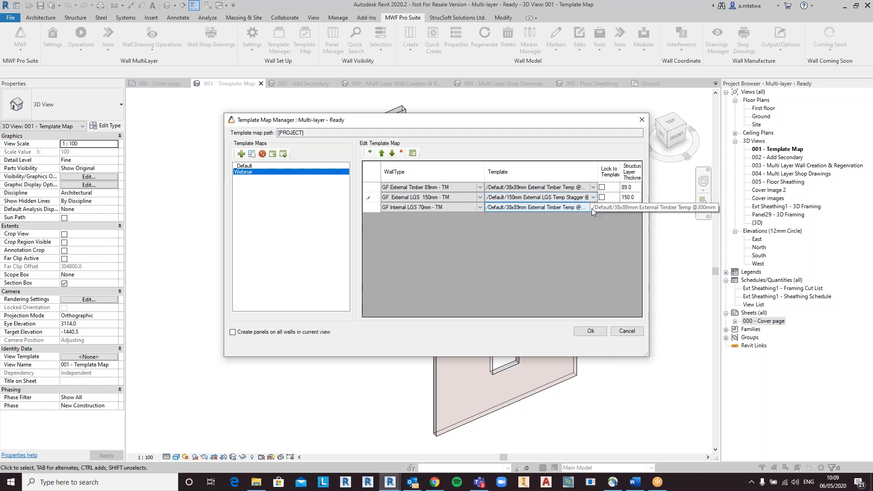
click(592, 208)
click(594, 208)
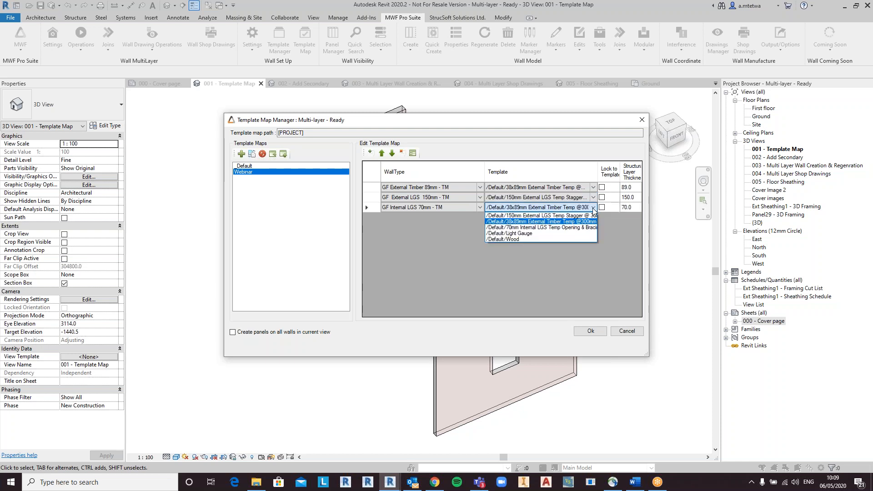
click(575, 228)
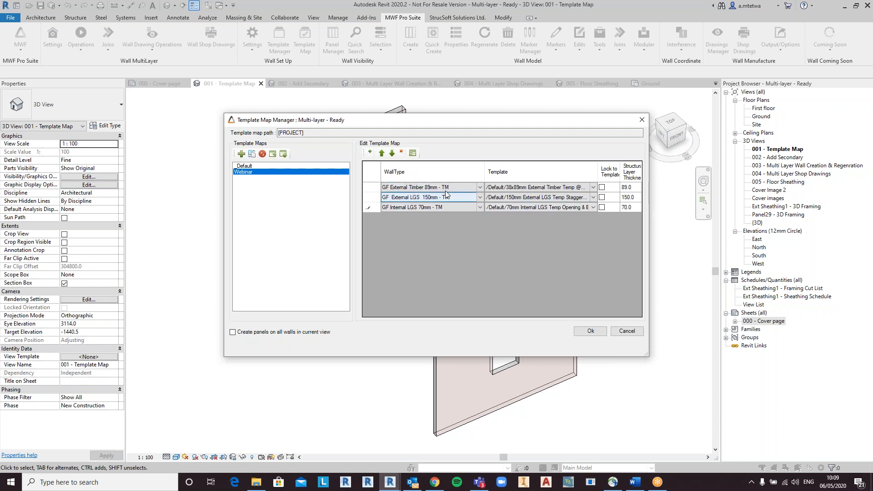
click(594, 331)
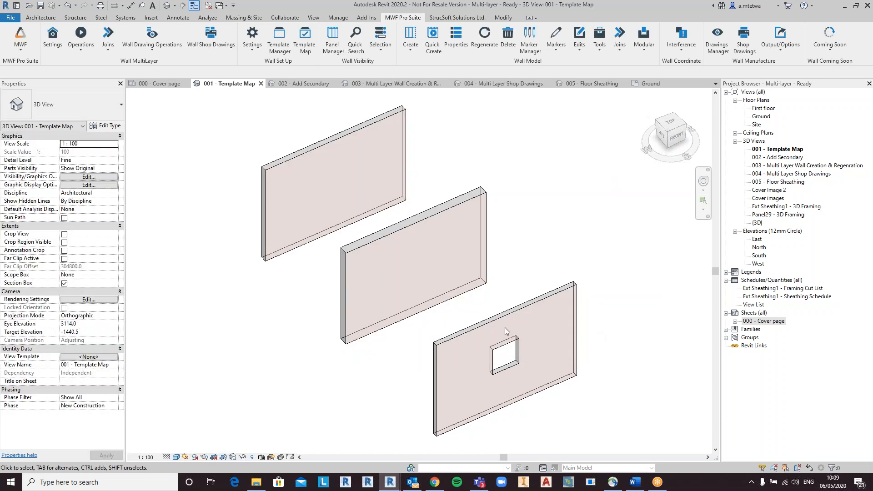
Step: Select all three walls and generate their framed panels with Quick Create
click(450, 337)
ctrl+click(368, 241)
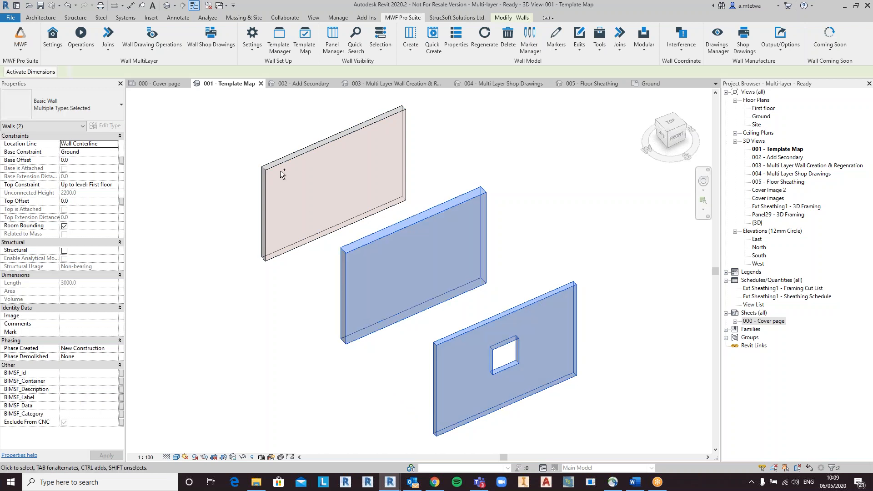
ctrl+click(288, 157)
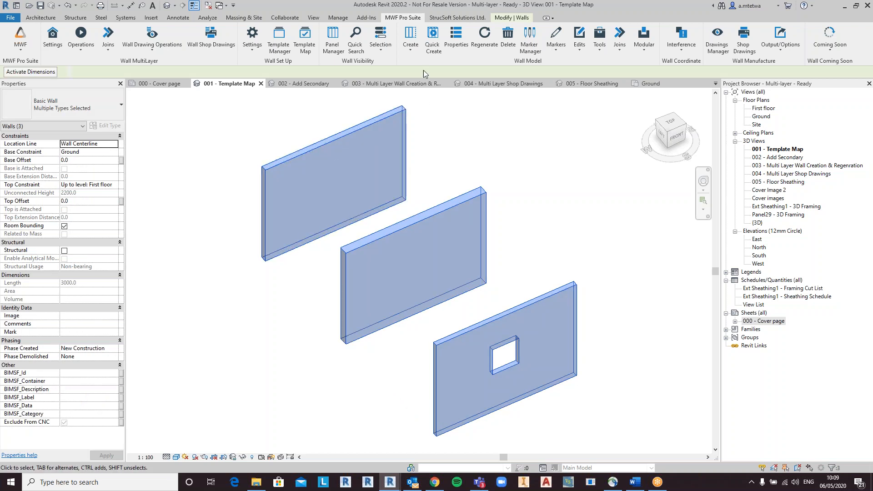
click(433, 41)
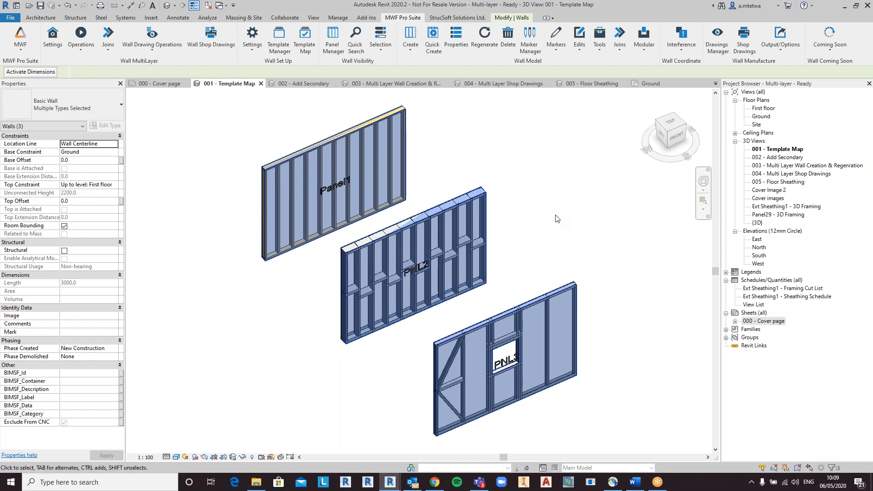
Step: Temporarily hide the walls and orbit the view to inspect the generated panel framing
key(h)
key(h)
shift+middle_drag(554, 248, 504, 263)
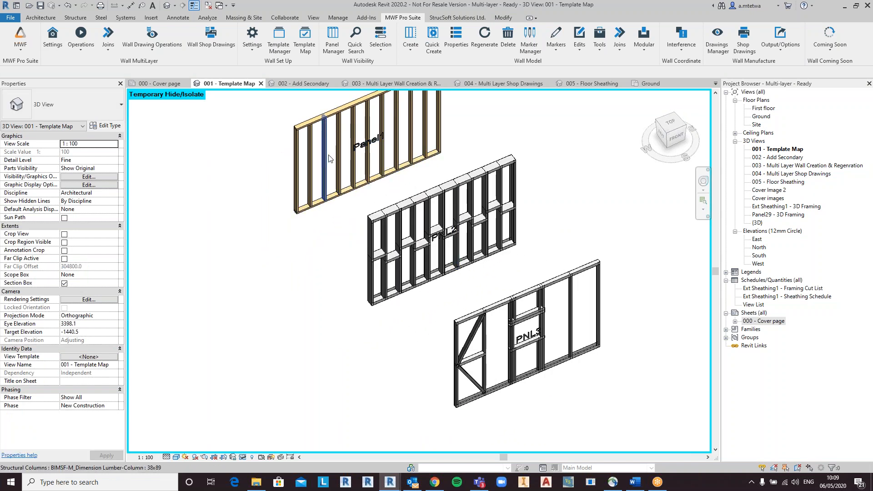
shift+middle_drag(353, 172, 409, 224)
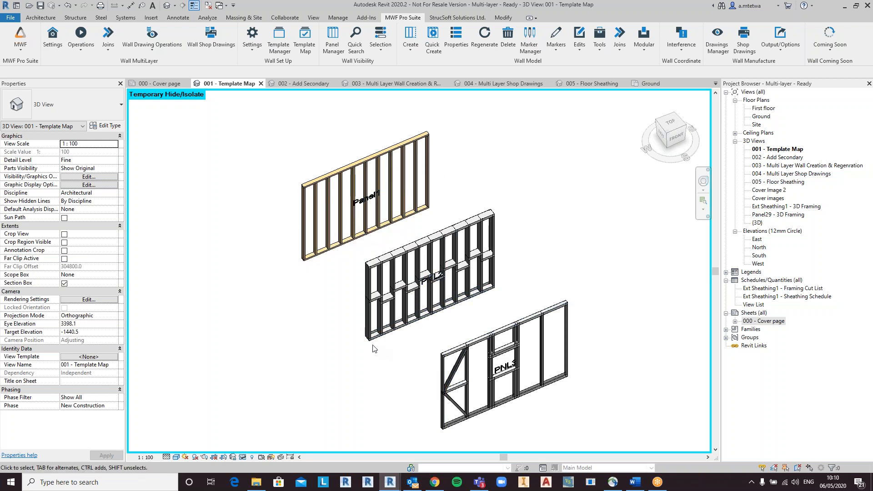
shift+middle_drag(321, 234, 324, 226)
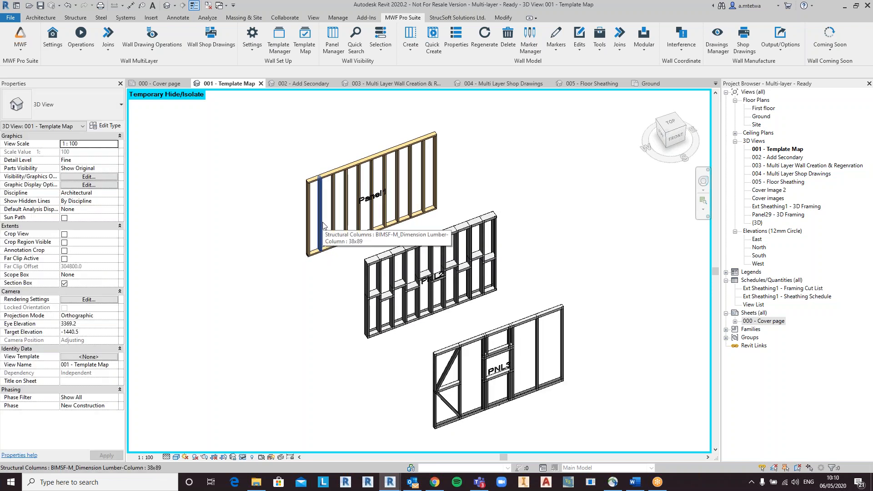
Step: Inspect individual studs in the three generated panels by selecting them and orbiting the view
click(335, 200)
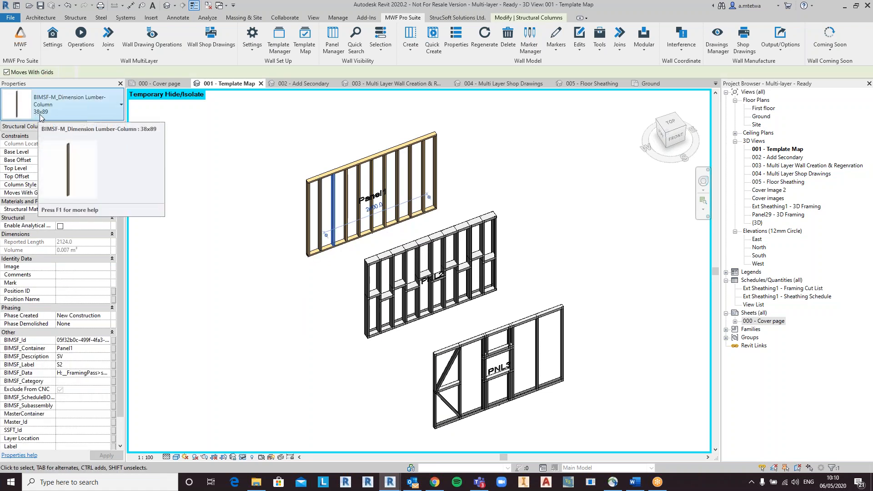
click(383, 281)
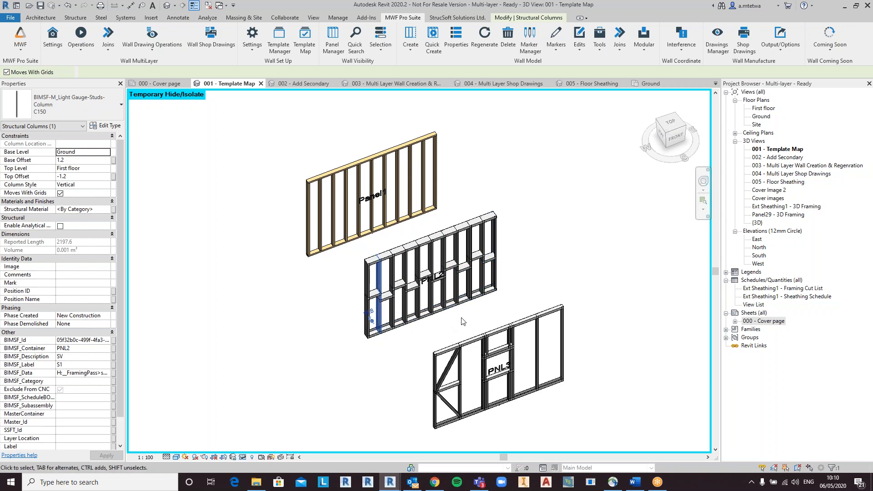
click(464, 364)
middle_drag(482, 406, 473, 344)
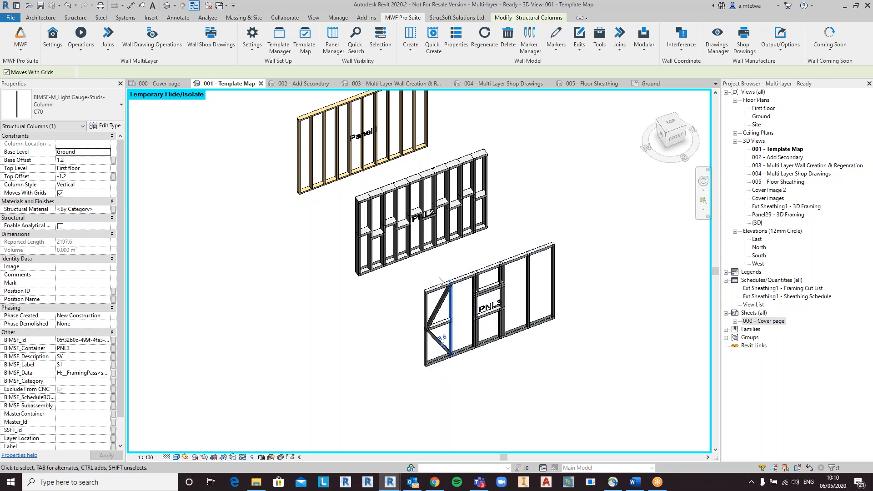
middle_drag(493, 244, 494, 306)
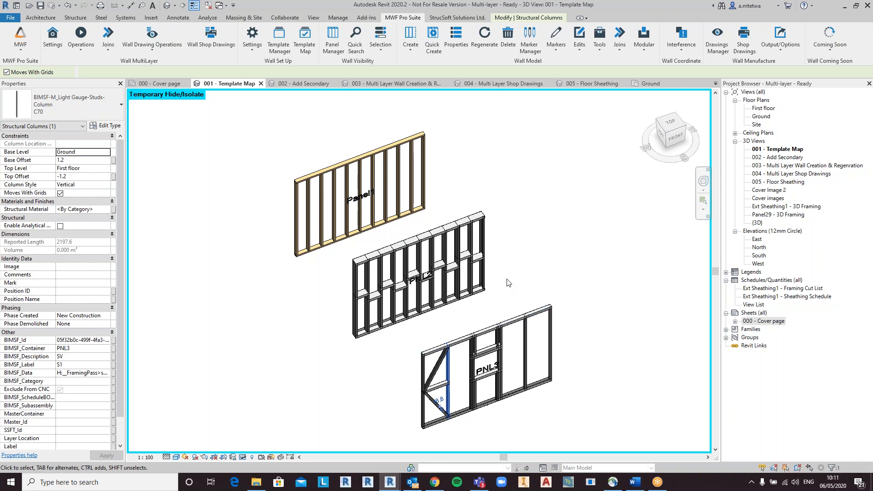
click(302, 83)
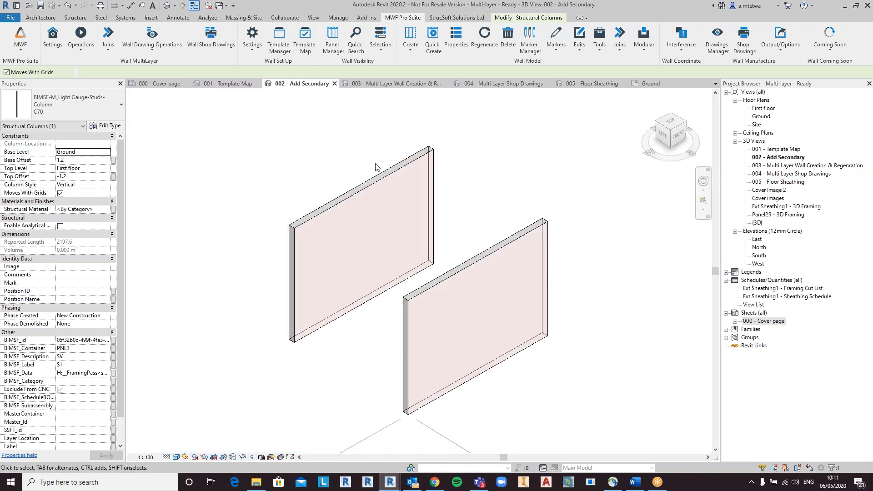
click(521, 186)
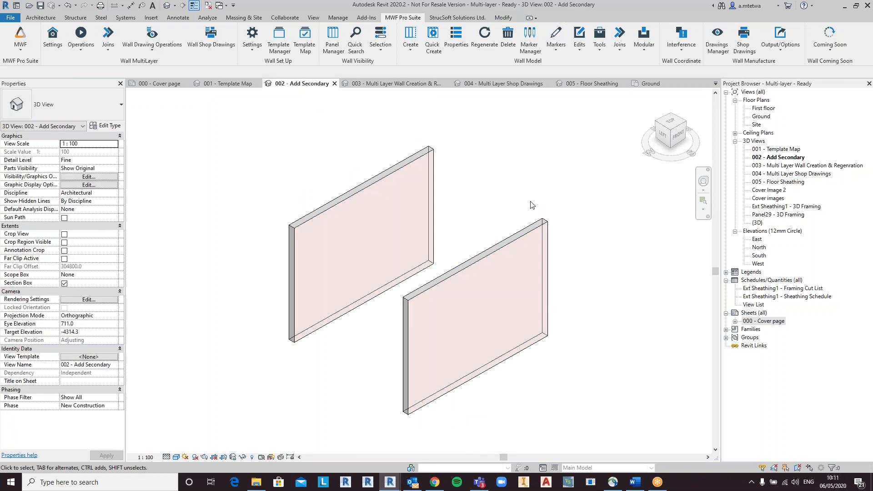
shift+middle_drag(523, 185, 516, 209)
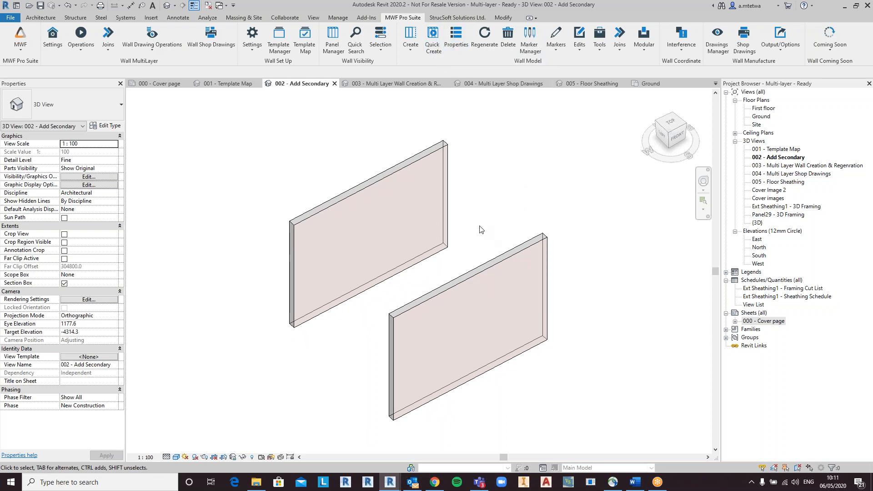
shift+middle_drag(496, 221, 499, 224)
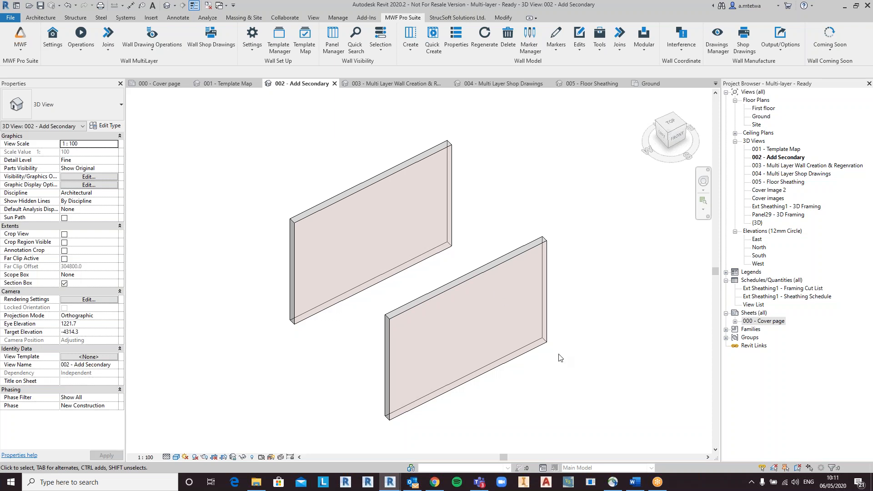
drag(572, 392, 444, 201)
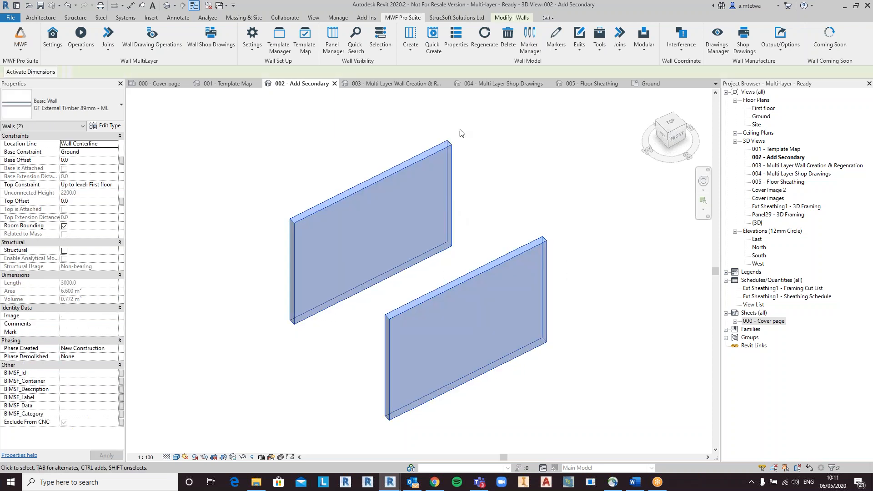
click(418, 41)
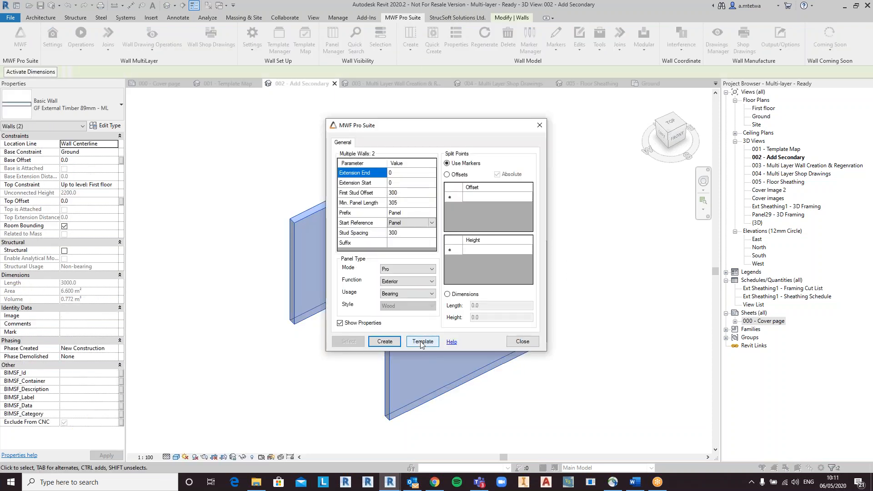
click(422, 342)
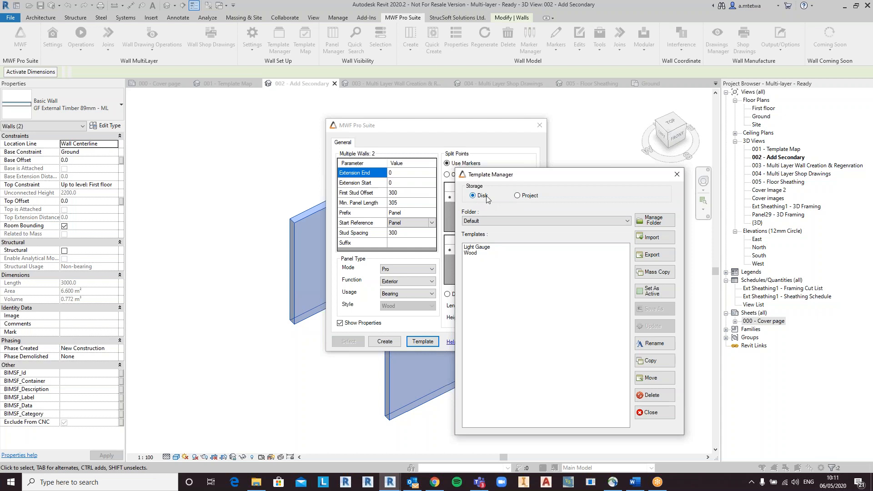
click(518, 197)
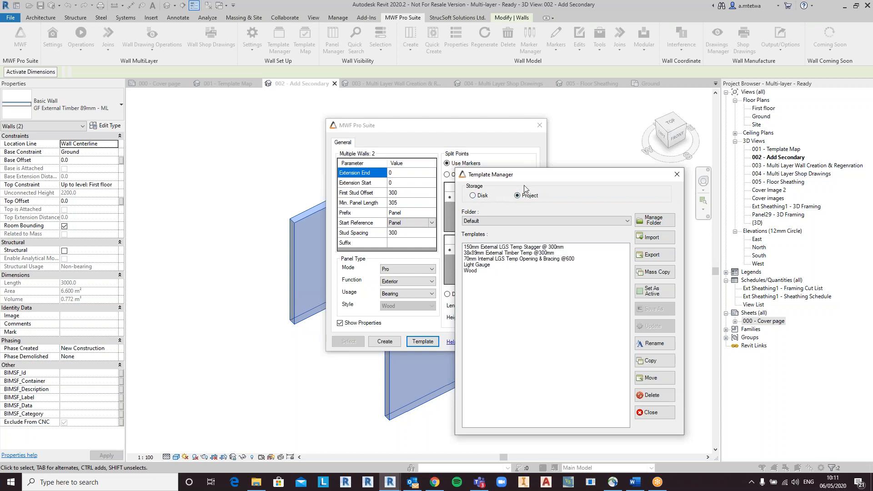
click(525, 254)
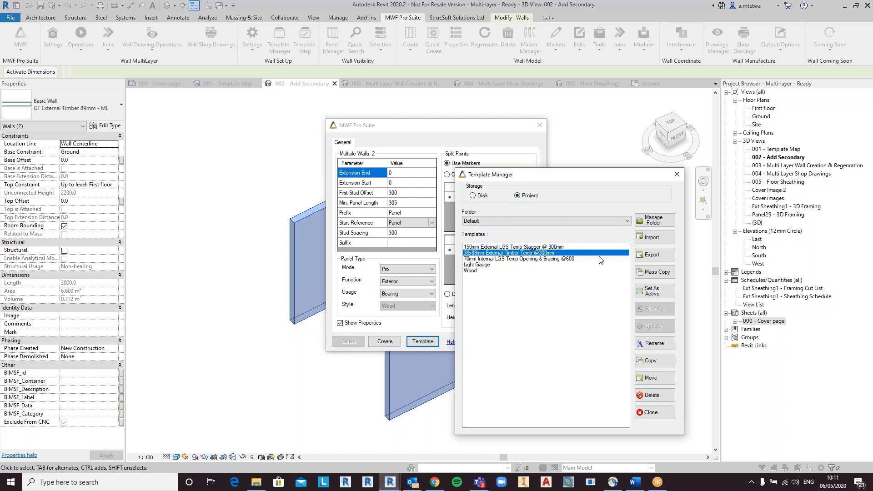
click(662, 296)
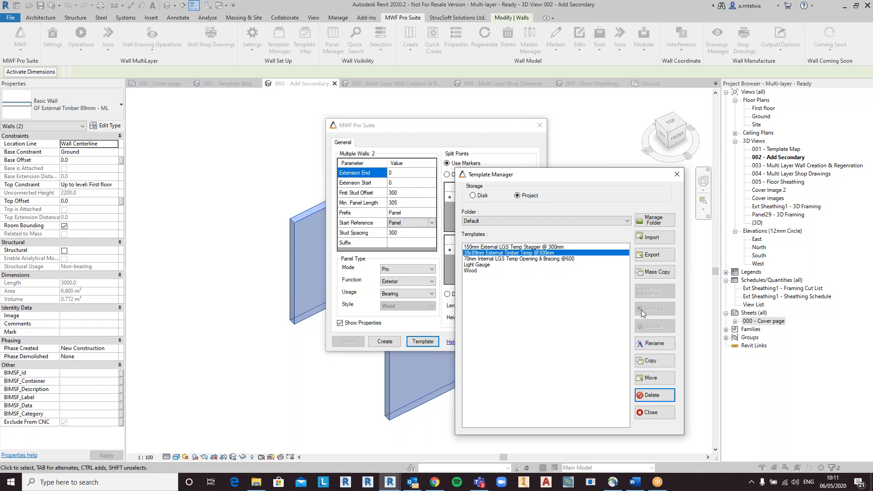
click(666, 417)
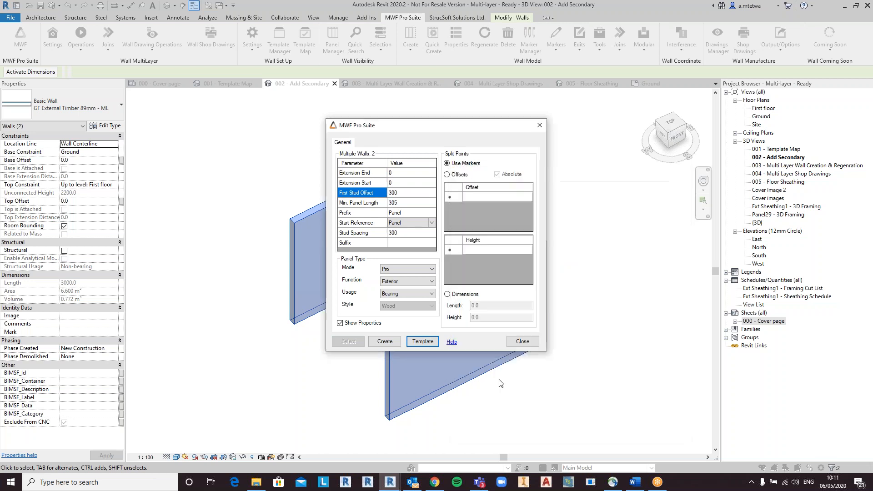
Step: Create framed panels for both selected walls
click(387, 342)
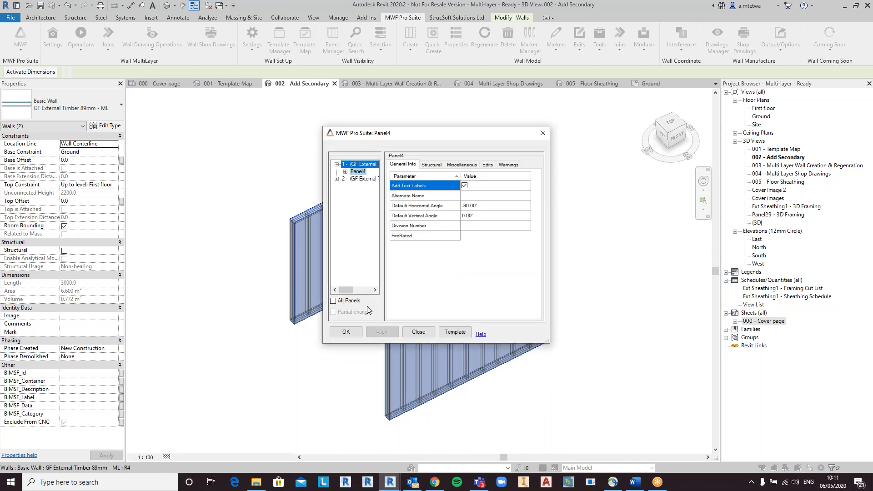
click(353, 333)
click(353, 336)
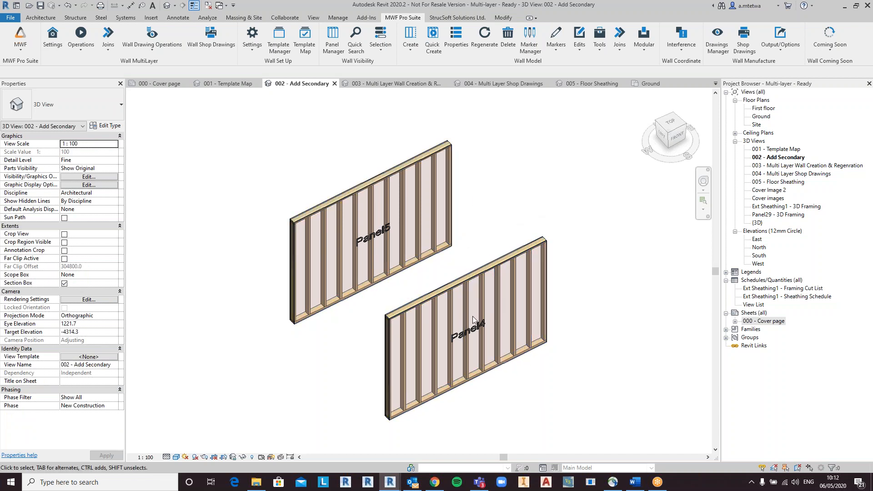
Step: Try to open Wall Properties for a stud of Panel5
shift+middle_drag(508, 307, 496, 310)
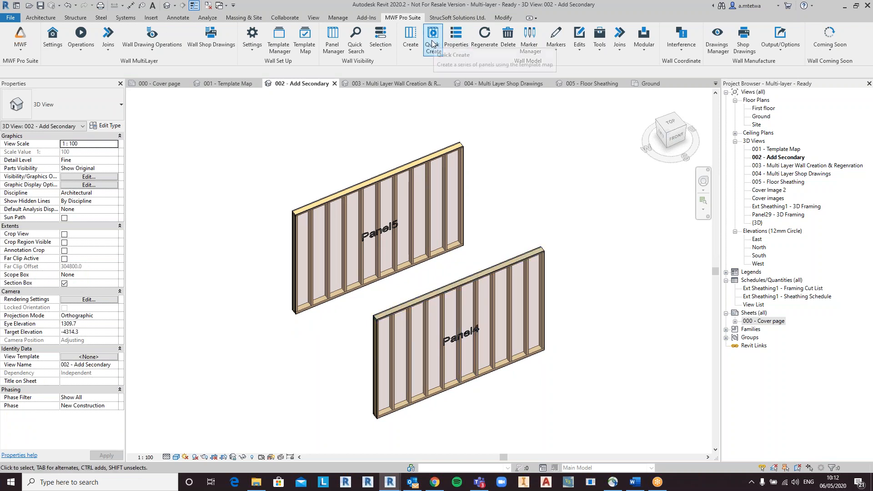
middle_drag(476, 355, 509, 354)
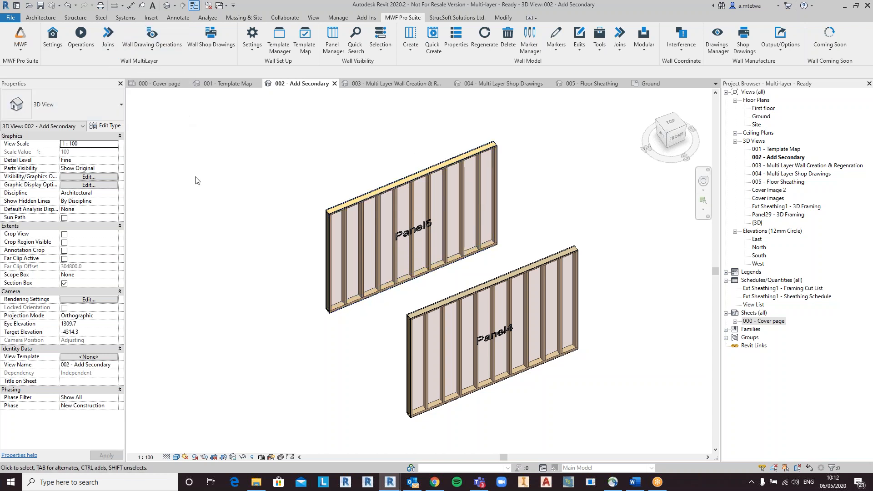
click(362, 217)
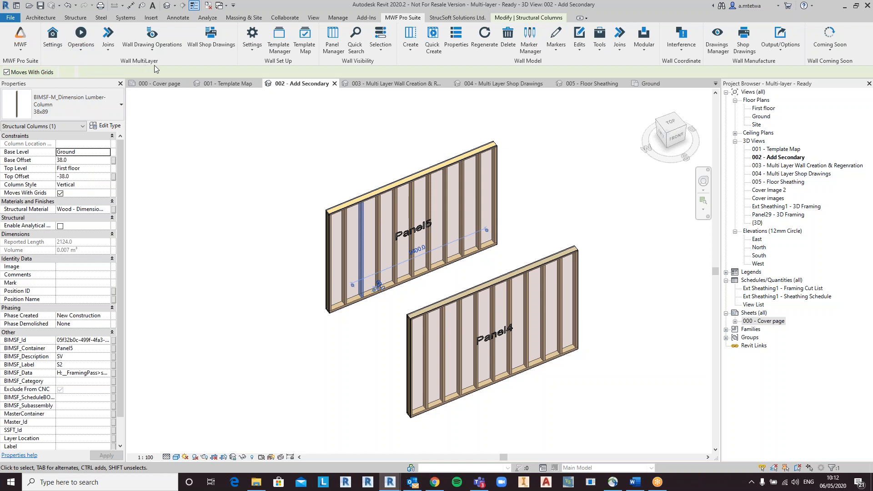
click(84, 51)
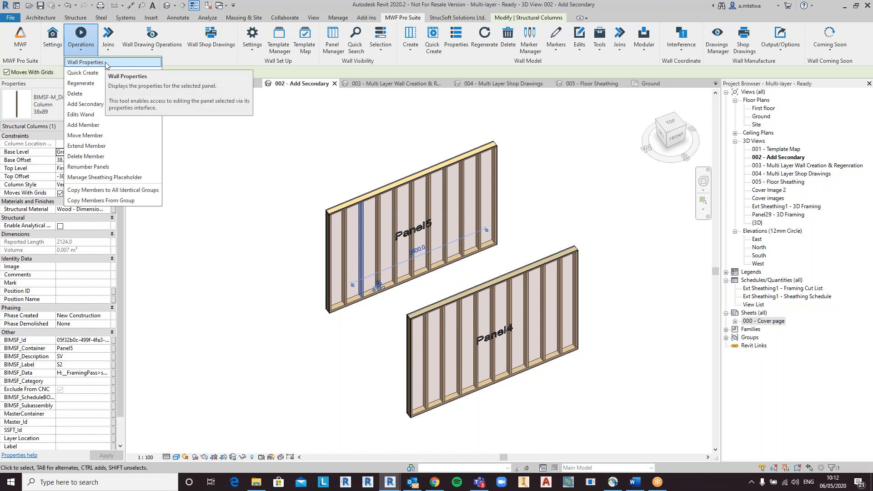
click(106, 64)
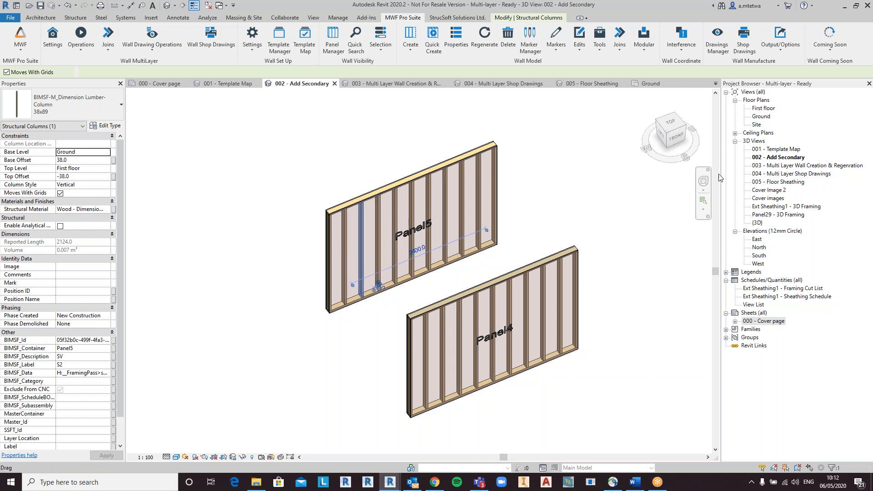
Step: Select the Panel4 wall and run Add Secondary on it
click(565, 215)
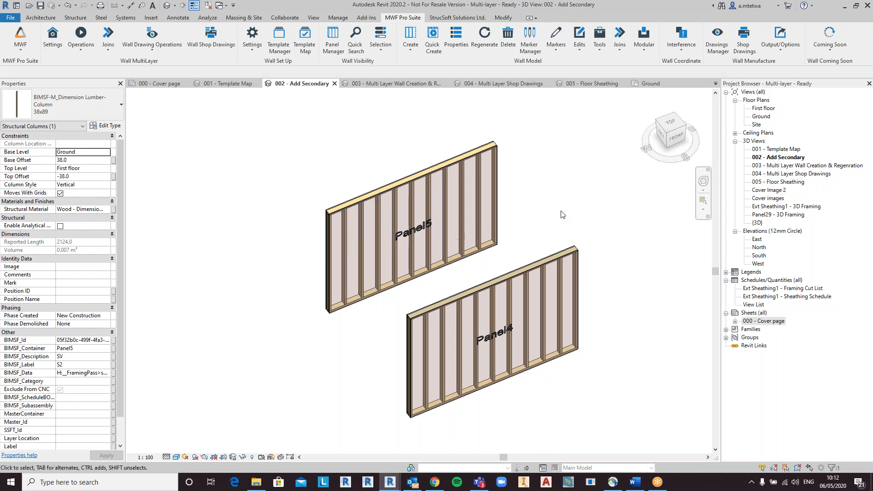
click(547, 257)
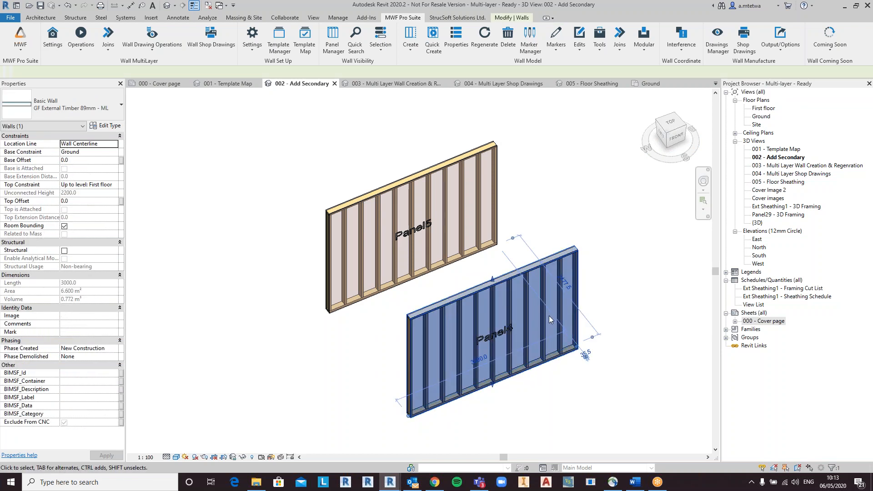
click(84, 55)
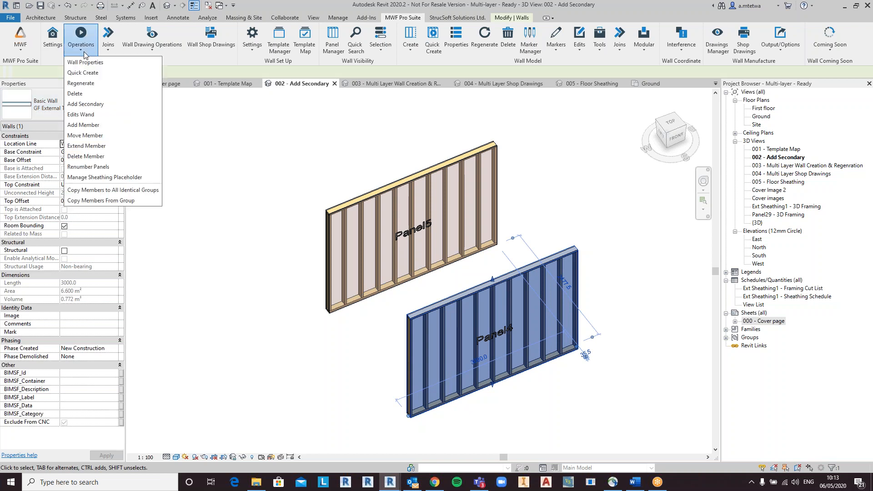
click(105, 105)
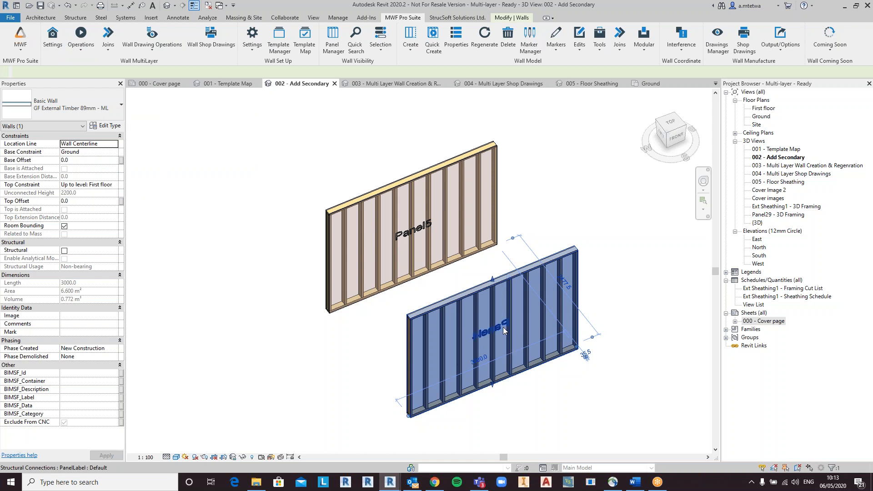
click(444, 337)
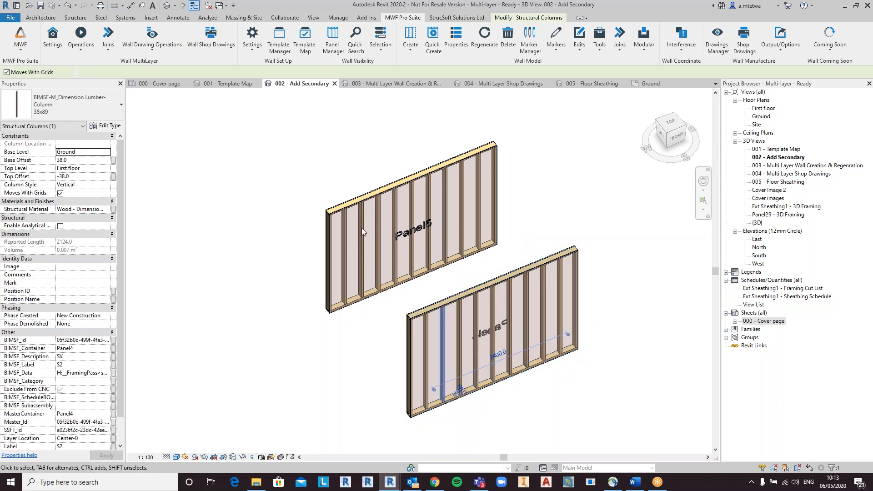
click(86, 54)
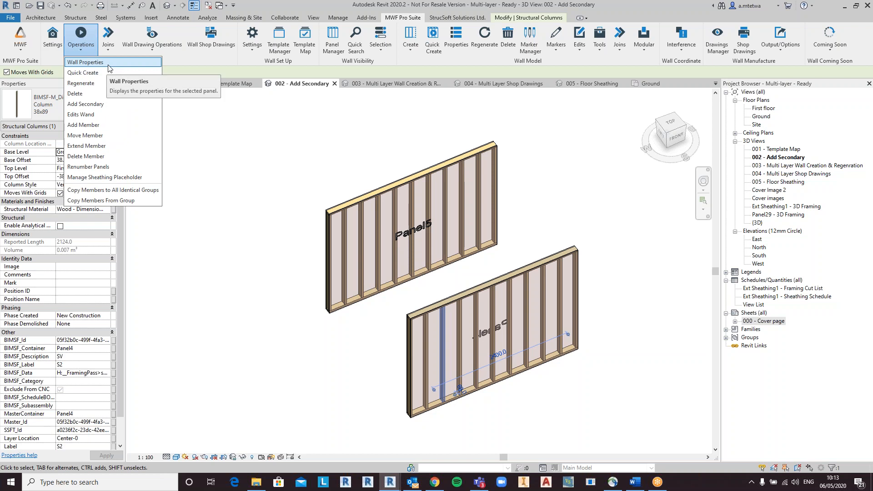
click(108, 63)
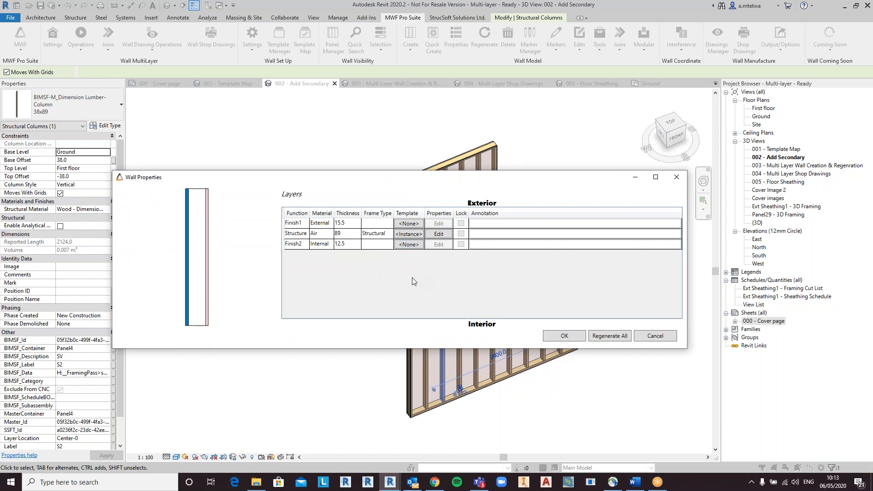
mouse_move(424, 212)
mouse_down()
mouse_move(509, 222)
mouse_move(504, 227)
mouse_up()
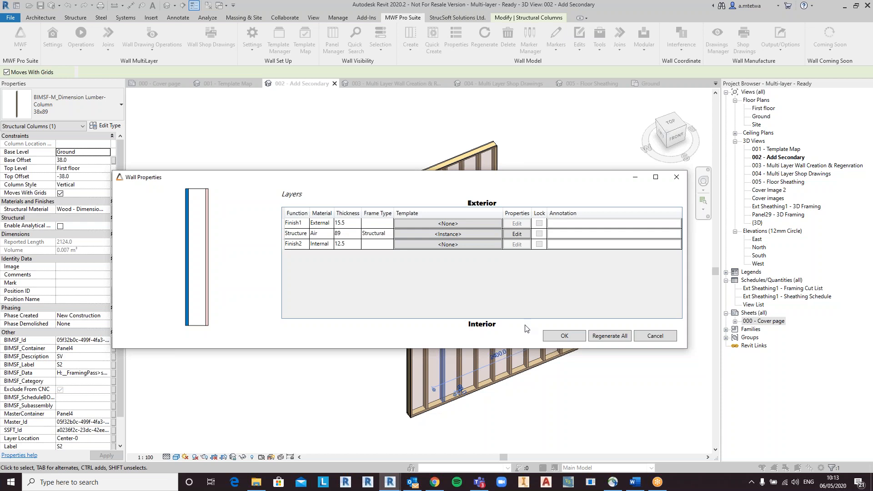
click(471, 236)
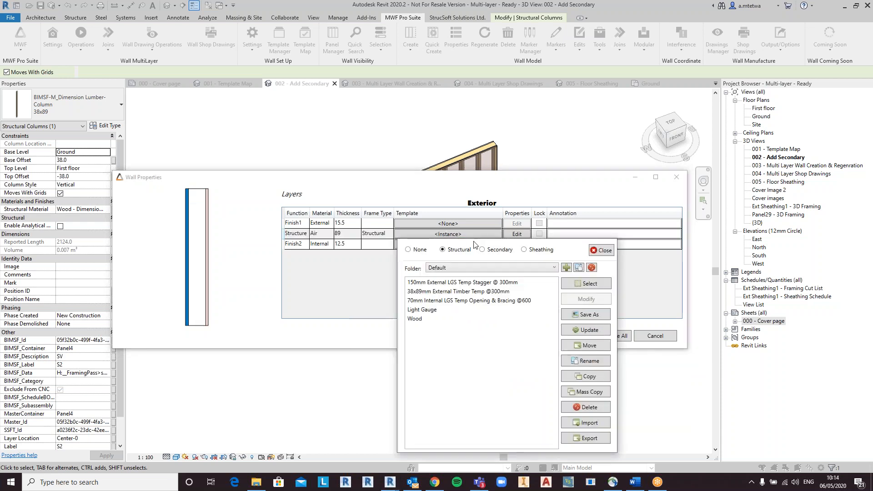
click(457, 292)
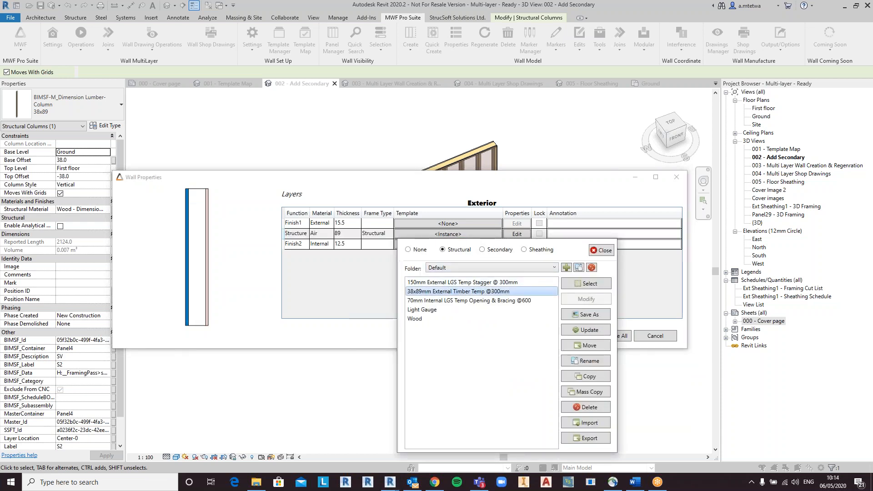
click(604, 287)
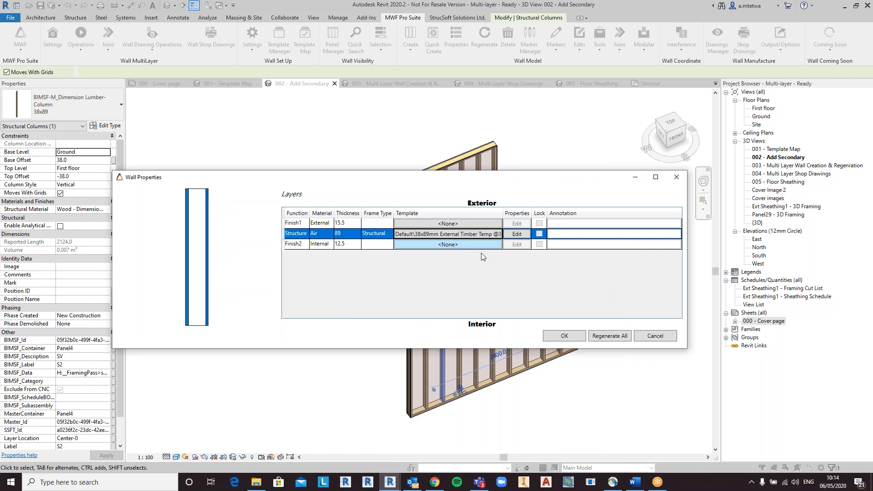
Step: Assign the Default Template sheathing template to the Finish1 layer of Panel4
click(471, 226)
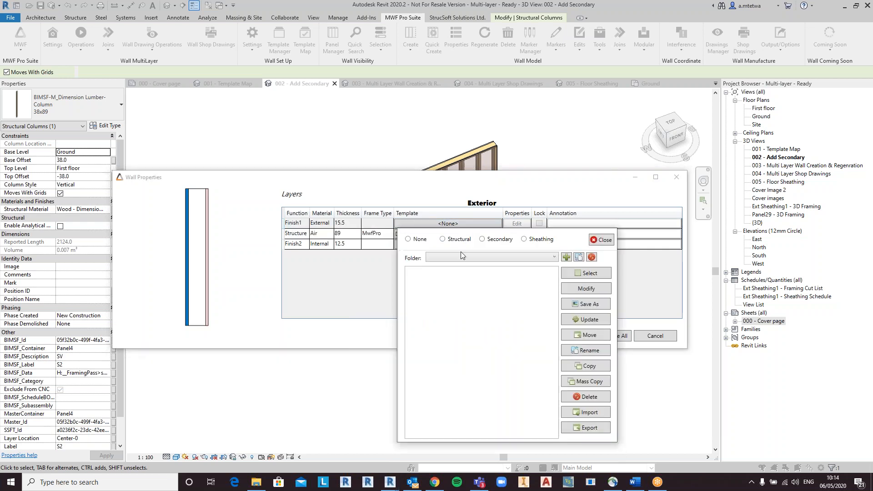
click(528, 241)
click(459, 271)
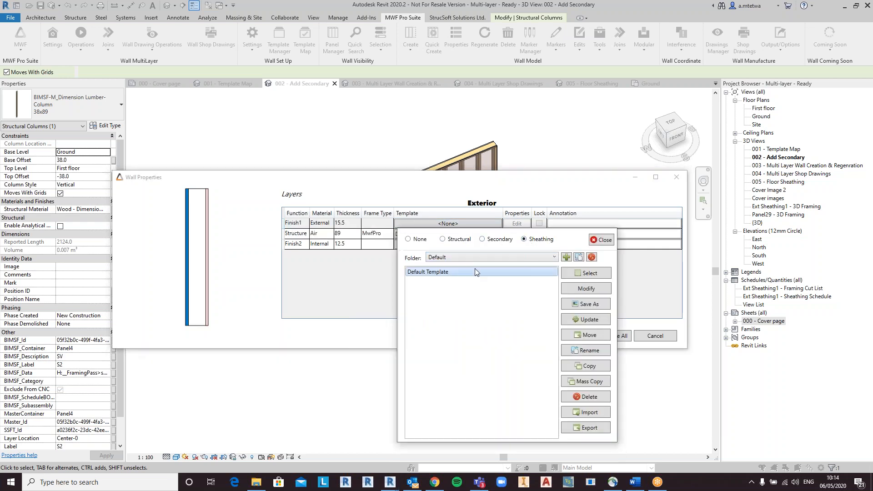
click(586, 273)
Step: Assign the Default Template sheathing template to the Finish2 layer as well and confirm the wall properties
click(450, 245)
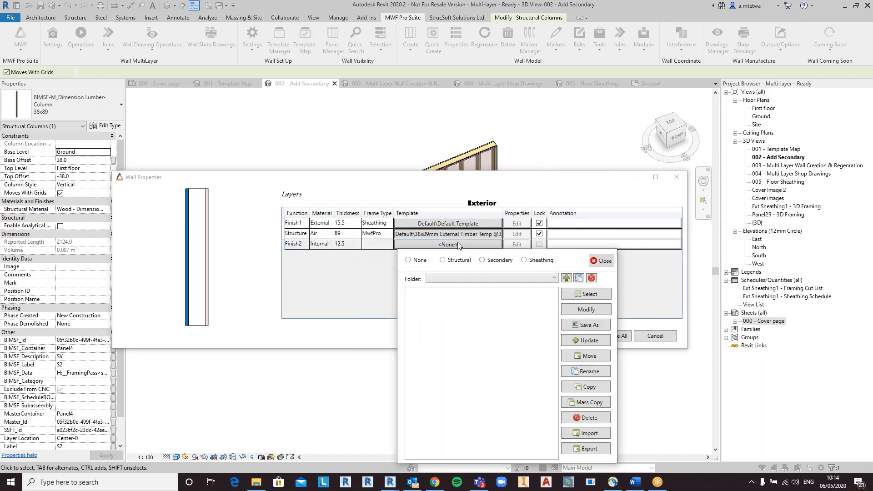
click(525, 261)
click(474, 292)
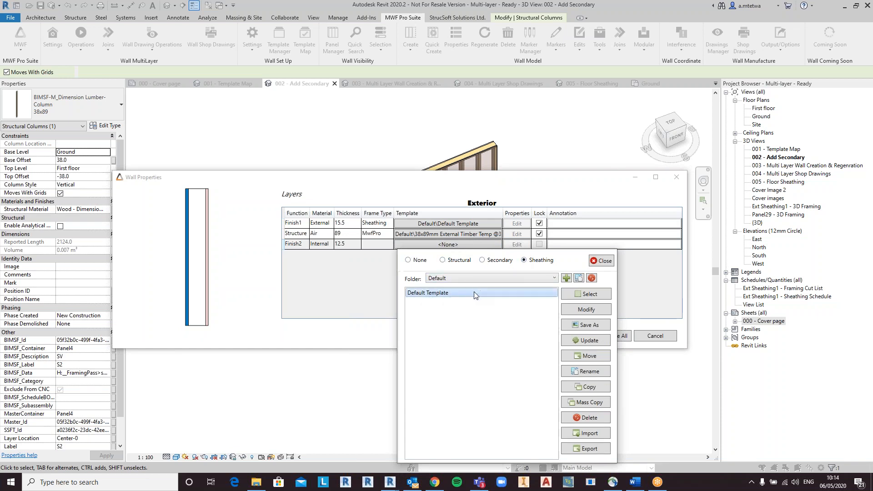
click(586, 298)
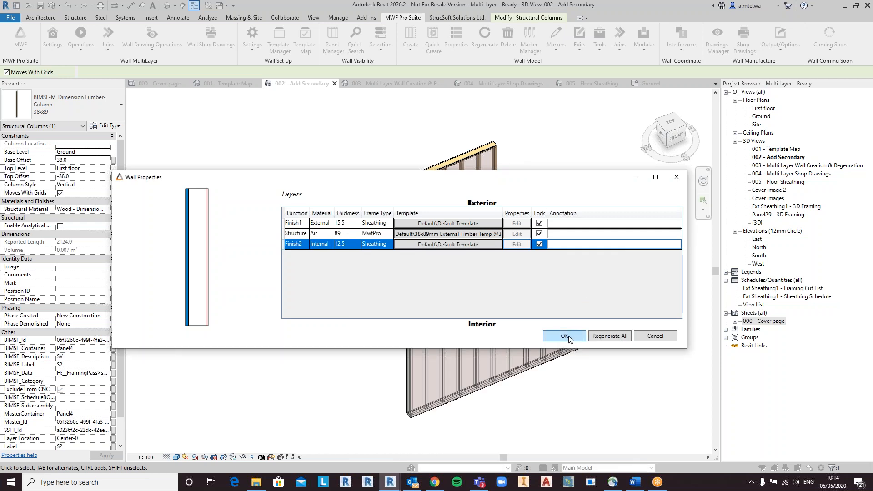
click(565, 336)
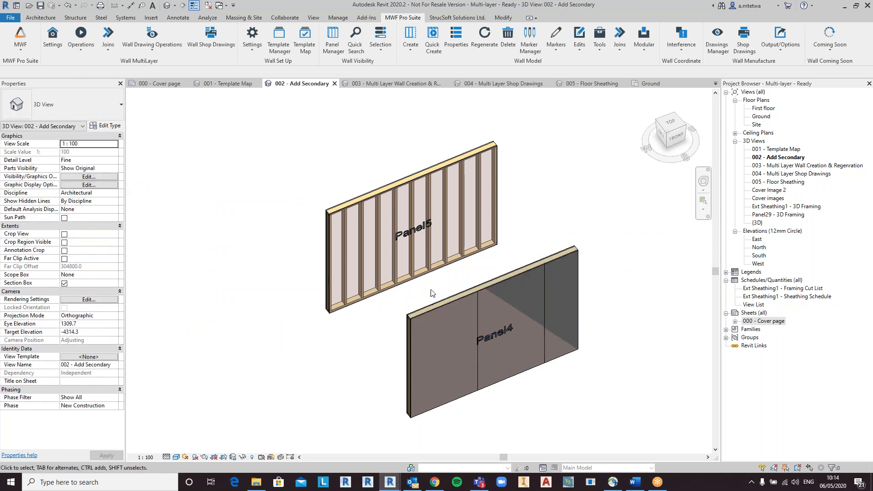
Step: Temporarily hide the Panel4 wall and inspect its generated sheathing panels from different angles
key(Tab)
click(410, 313)
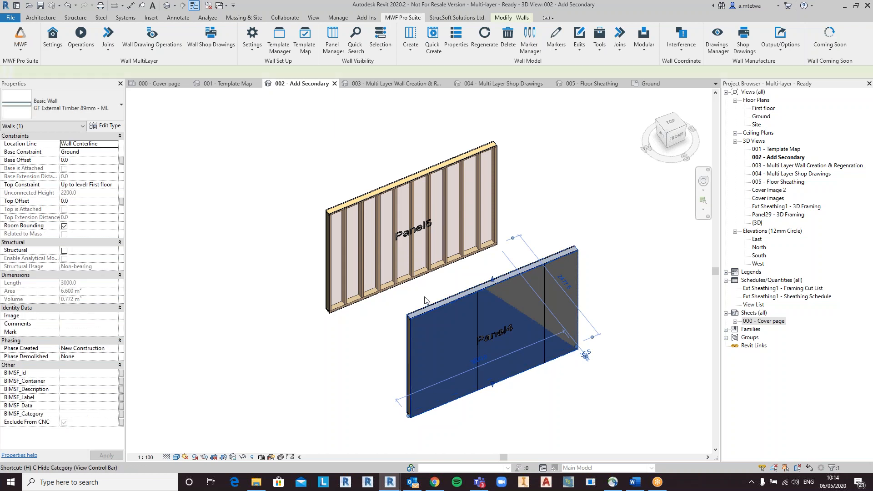
key(h)
key(h)
click(486, 337)
shift+middle_drag(486, 336, 518, 271)
shift+middle_drag(455, 324, 621, 332)
click(503, 281)
shift+middle_drag(523, 312, 472, 302)
click(472, 302)
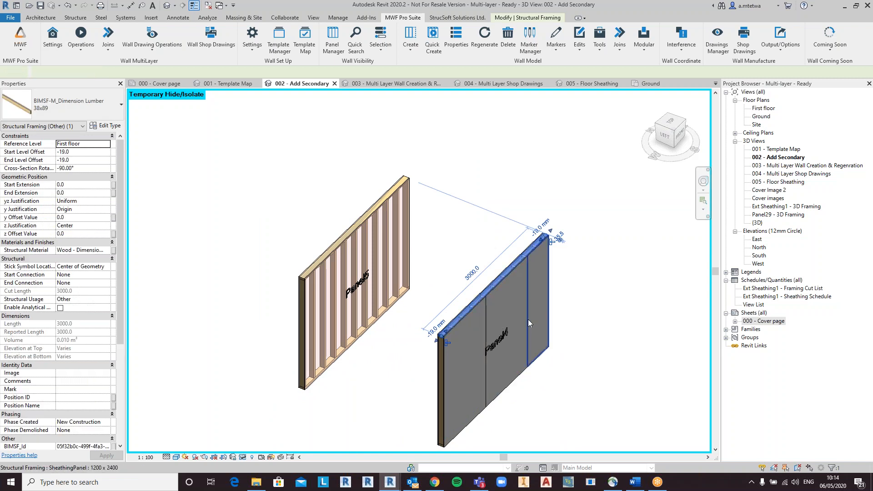
shift+middle_drag(551, 310, 637, 318)
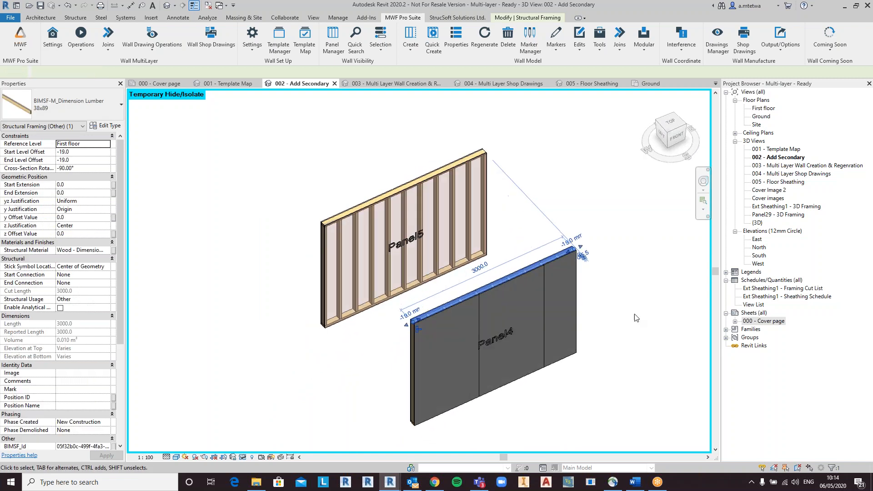
click(621, 250)
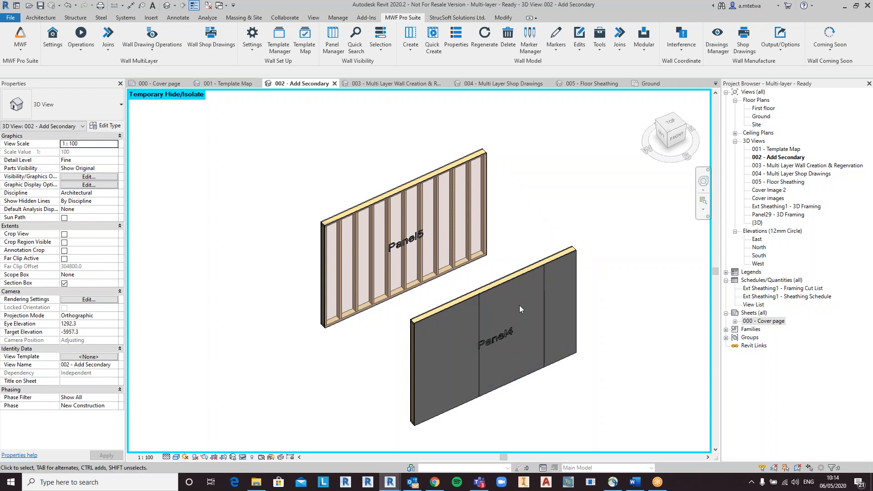
Step: Switch to the 003 Multi Layer Wall Creation & Regenration view and open the MWF Project Settings
click(392, 86)
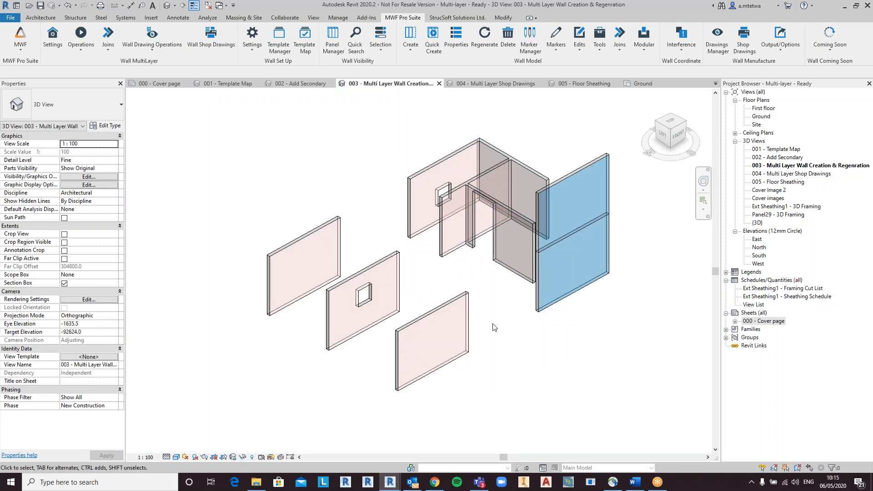
shift+middle_drag(499, 314, 493, 346)
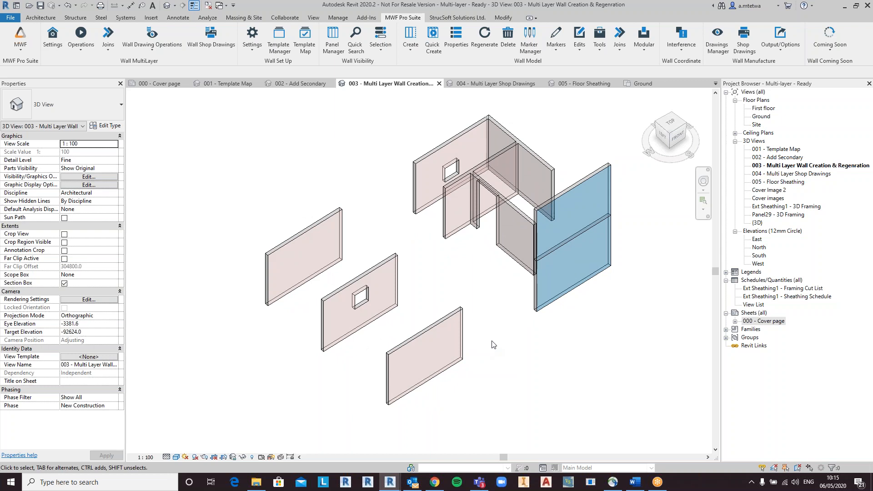
click(304, 232)
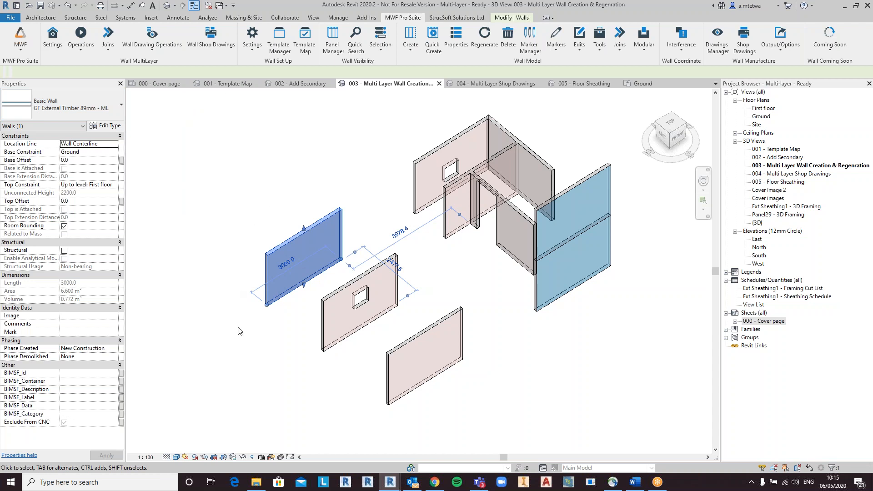
click(246, 168)
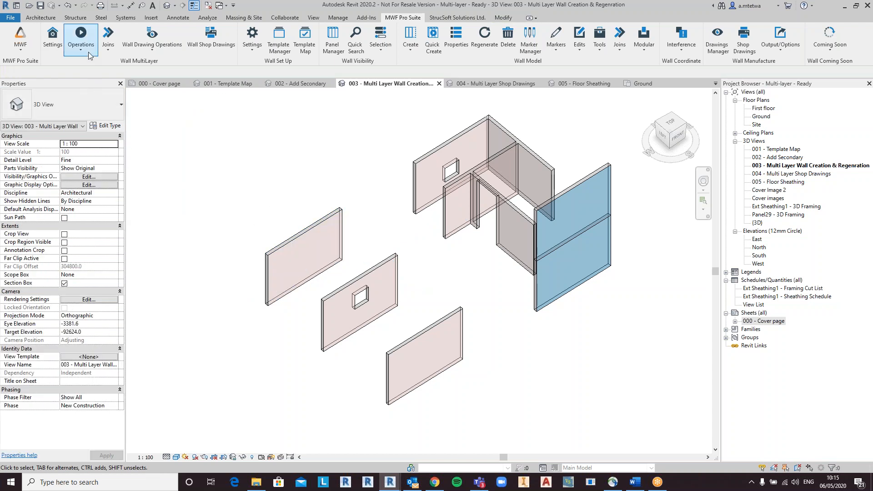
click(53, 38)
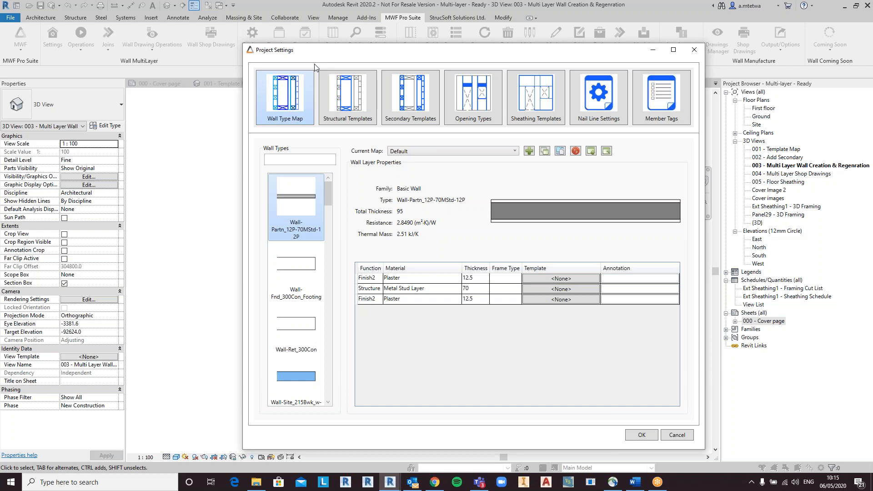
Step: Browse the structural, secondary, opening, sheathing, nail line and member tag template categories in Project Settings
click(345, 105)
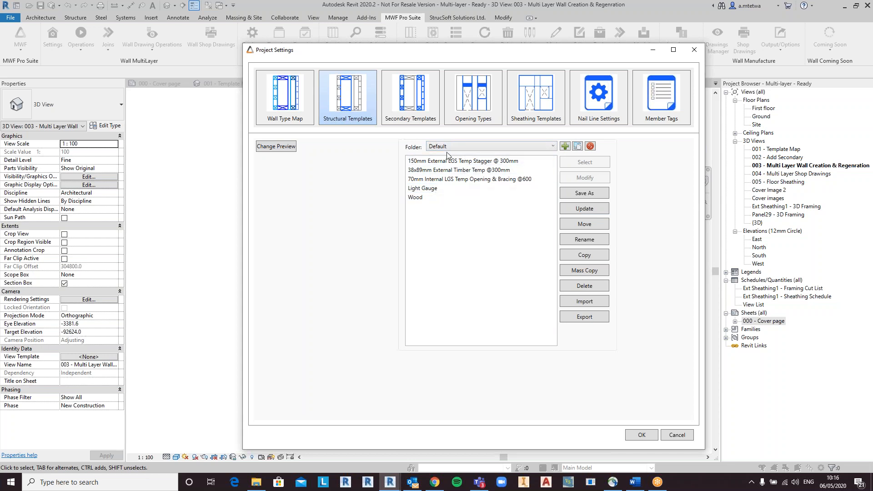
click(413, 110)
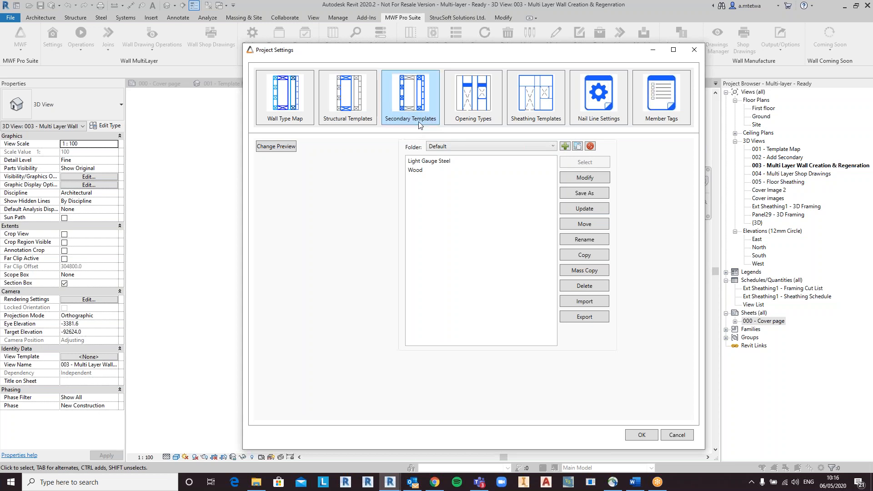
click(476, 121)
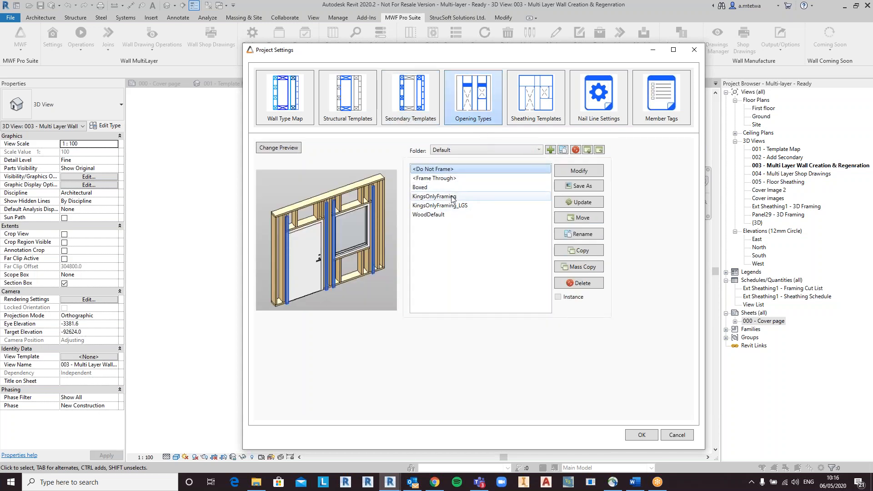
click(542, 101)
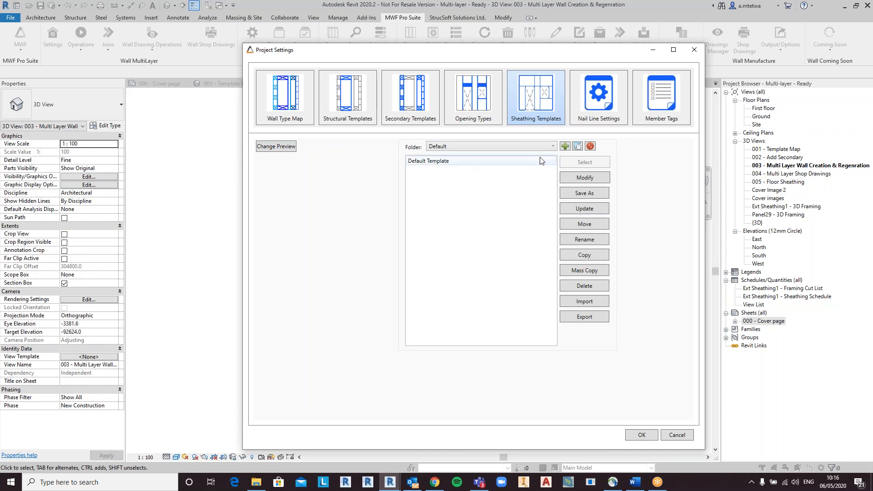
click(610, 107)
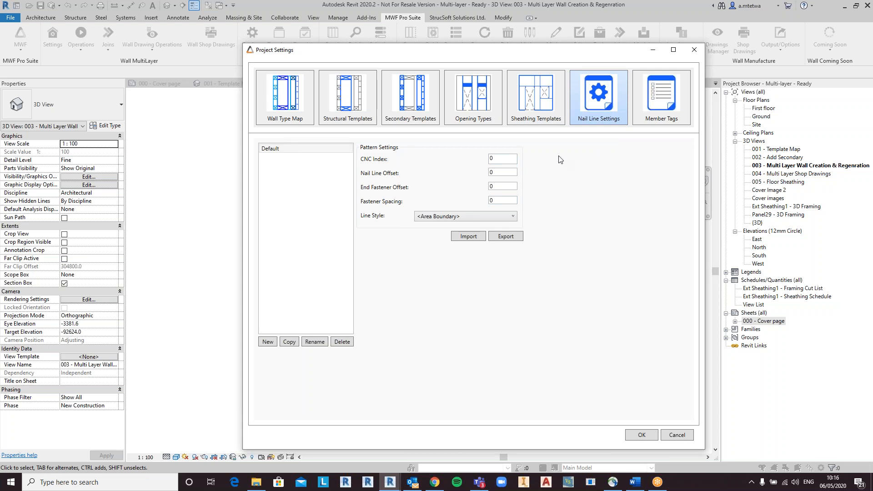
click(658, 110)
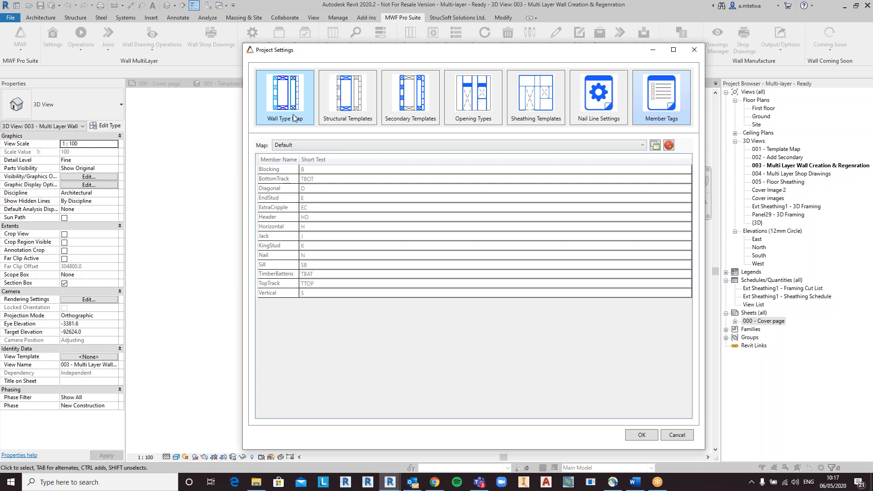
click(338, 109)
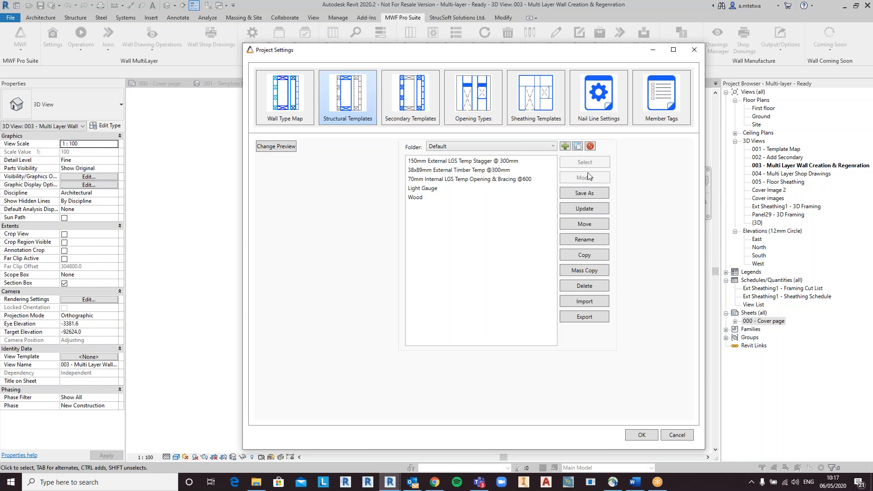
click(480, 171)
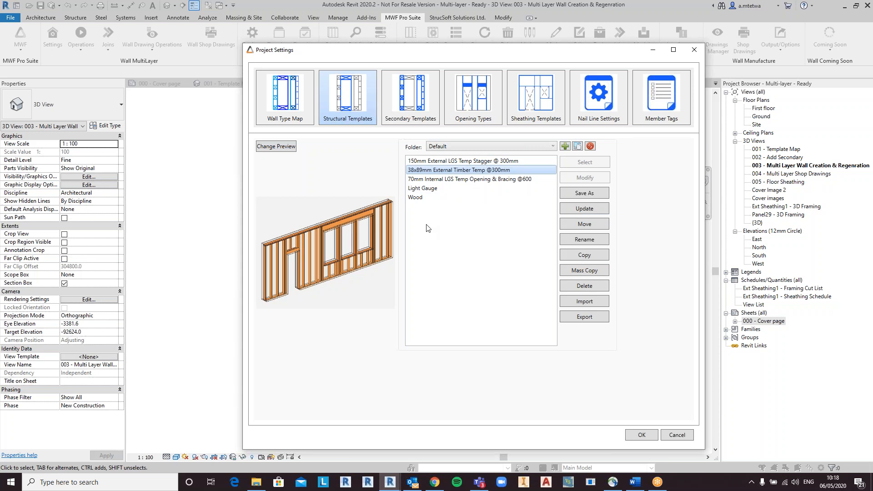
Step: Copy the Default Template sheathing template as a new template named Webinar temp
click(539, 120)
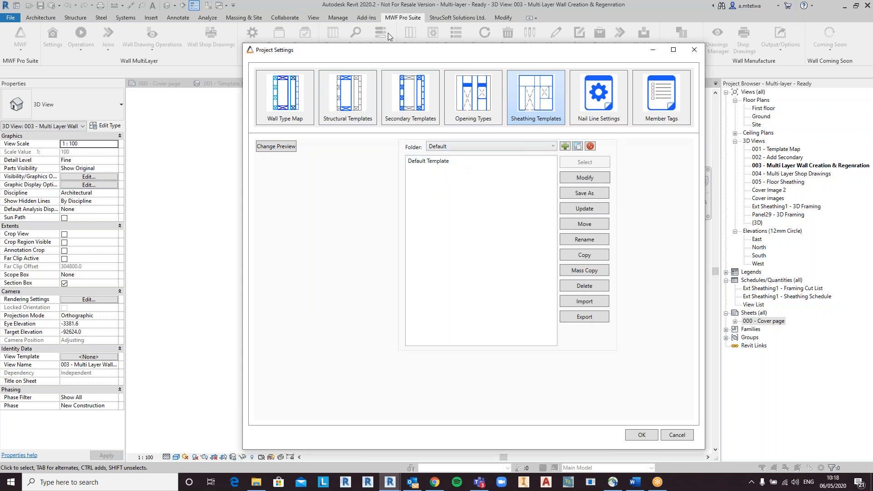
click(456, 162)
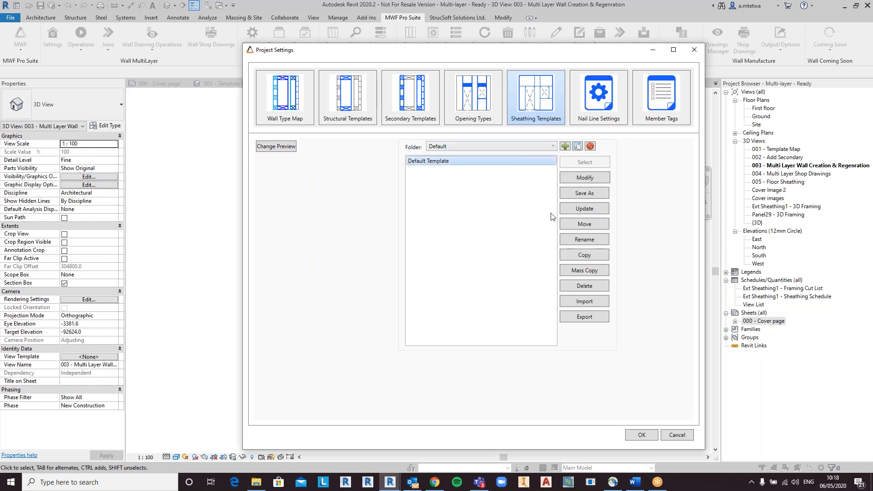
click(571, 255)
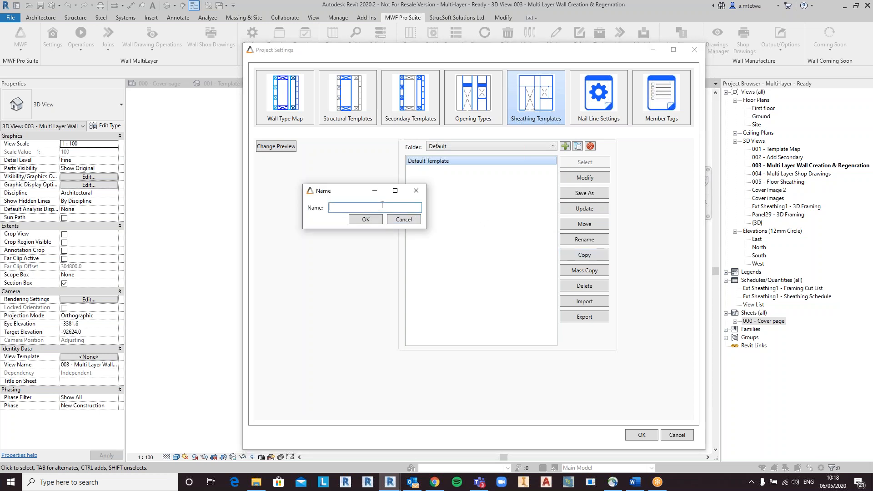
text(Webinar tmemp)
click(366, 219)
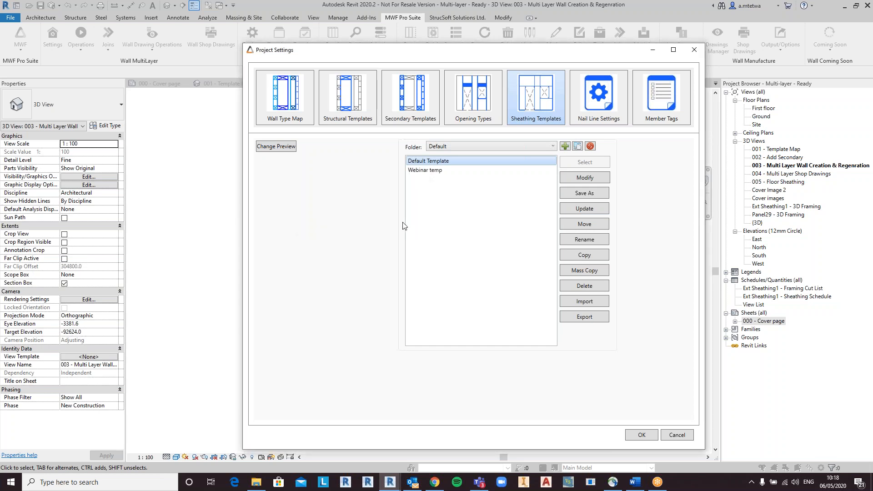
Step: Open the Webinar temp sheathing template for editing and review its sheathing family and material choices
click(442, 173)
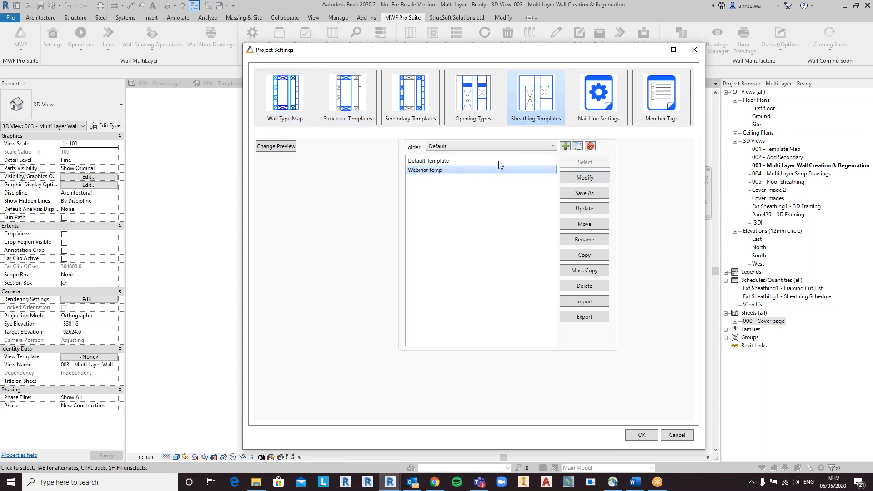
click(588, 178)
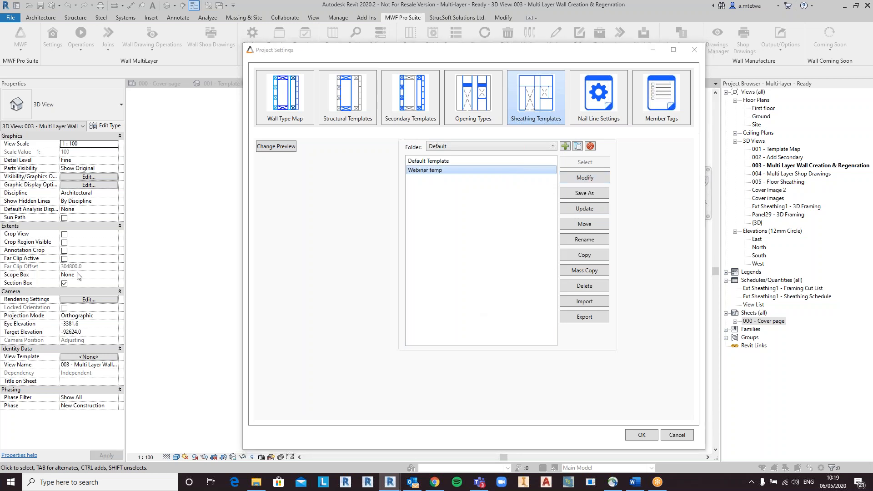
drag(230, 188, 516, 97)
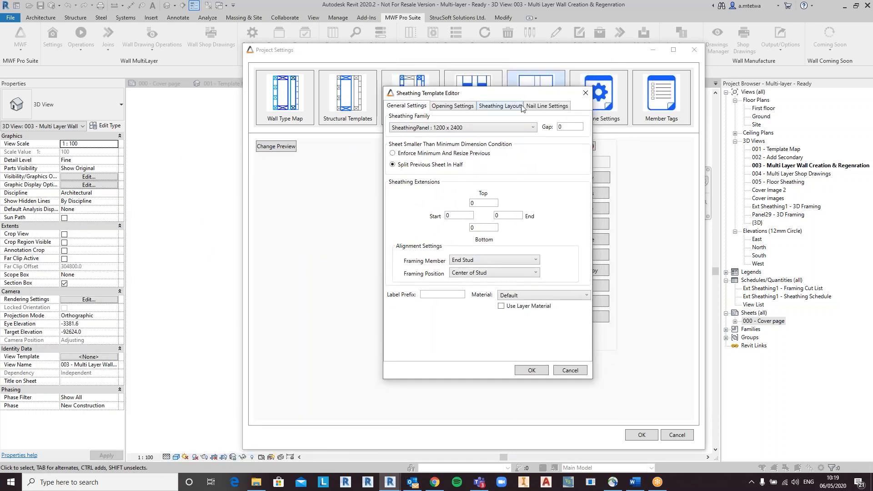
click(483, 129)
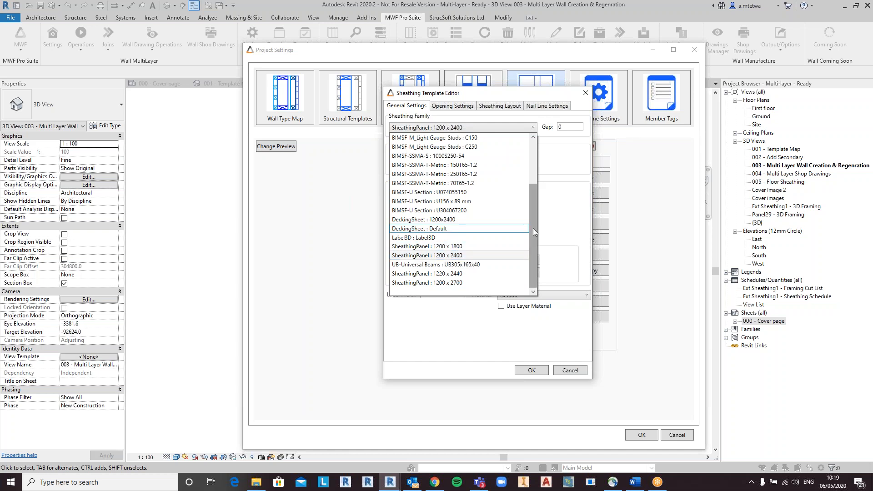
click(467, 257)
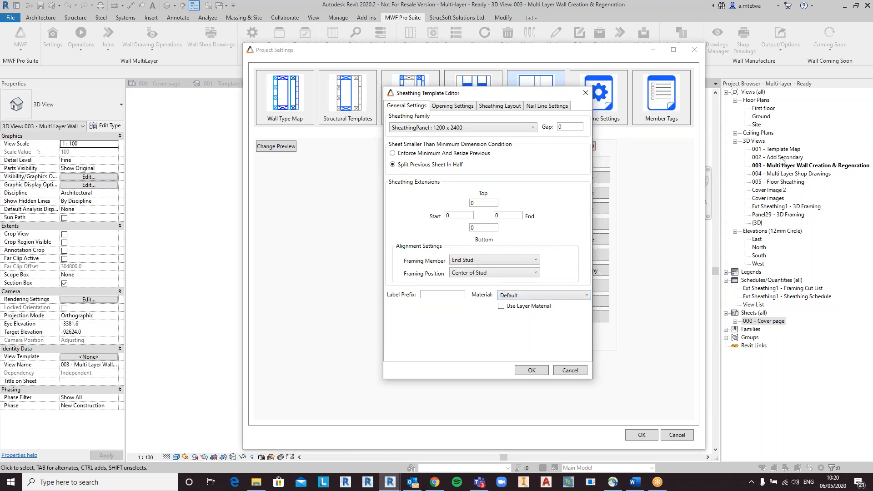
click(525, 297)
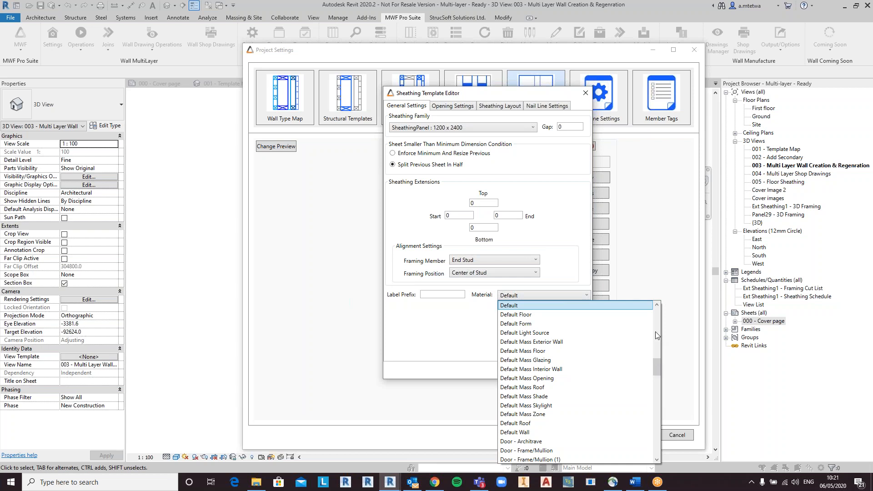
click(528, 305)
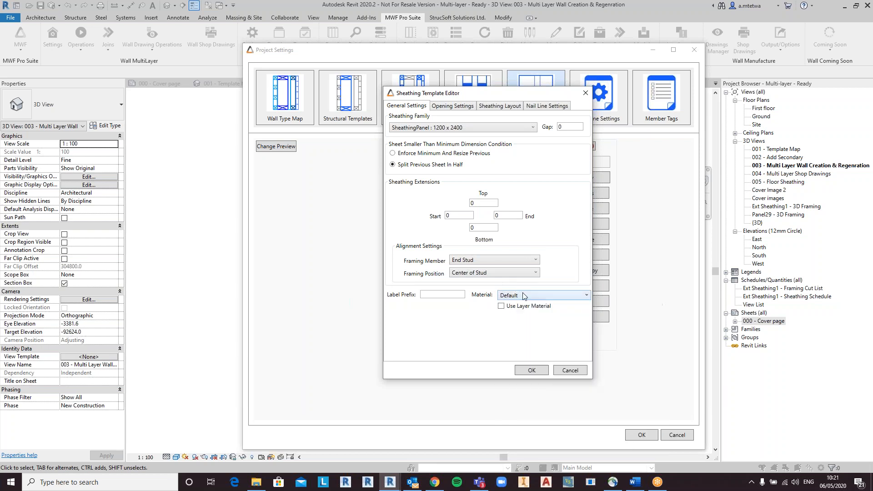
Step: Review the Webinar temp template's opening, sheathing layout and nail line settings, then close the editor without saving
click(467, 107)
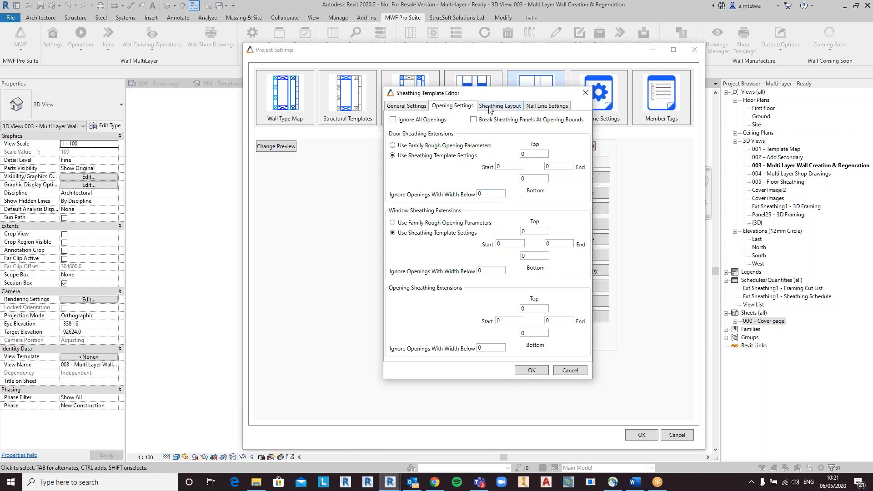
click(506, 106)
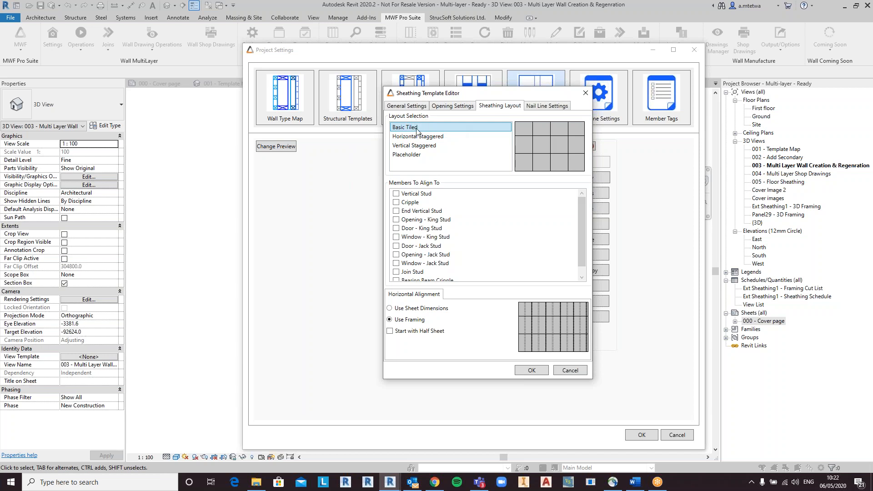
click(453, 137)
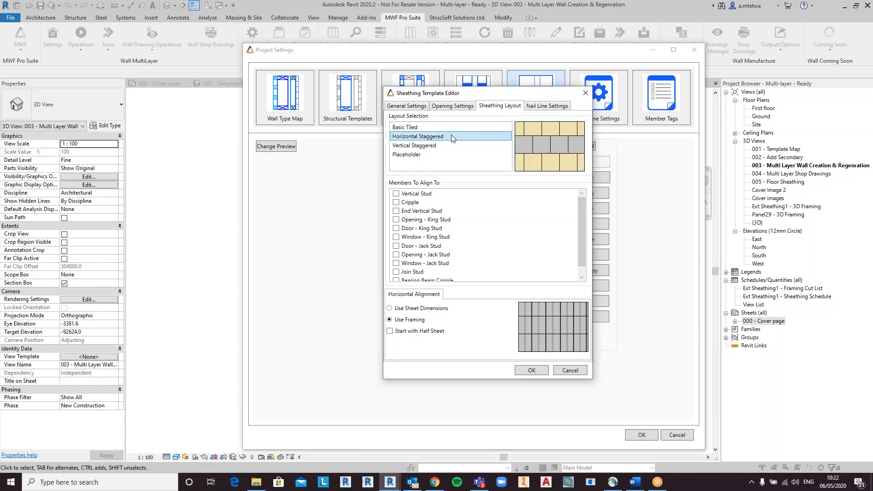
click(427, 146)
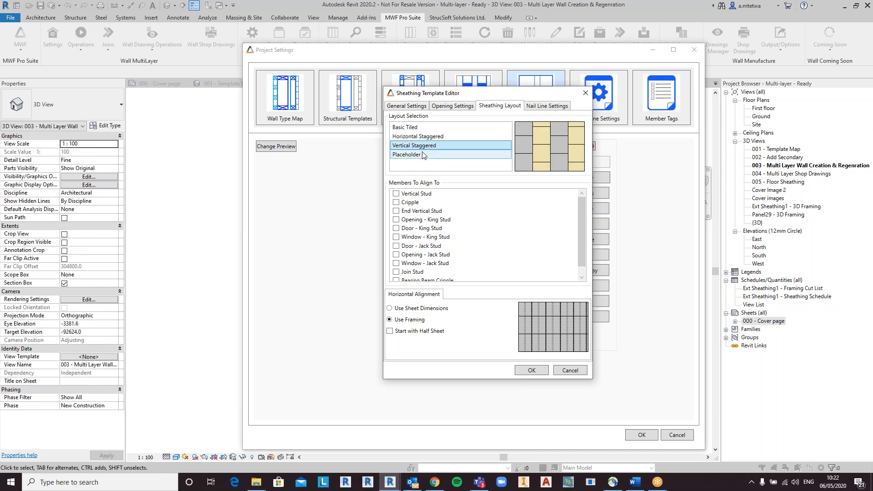
click(424, 156)
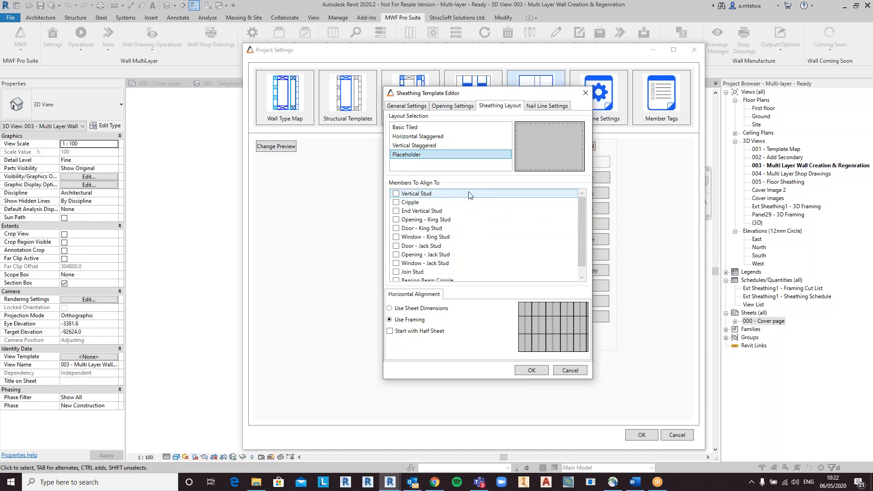
scroll(471, 227, down, 1)
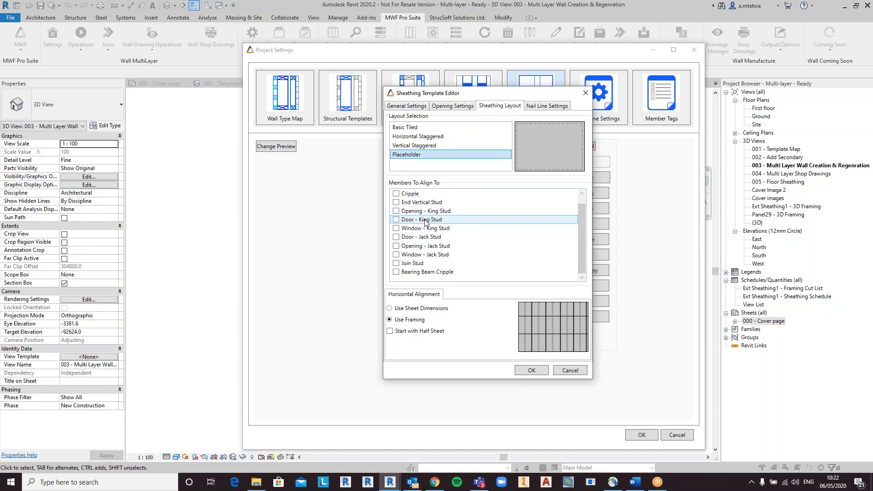
scroll(399, 198, up, 1)
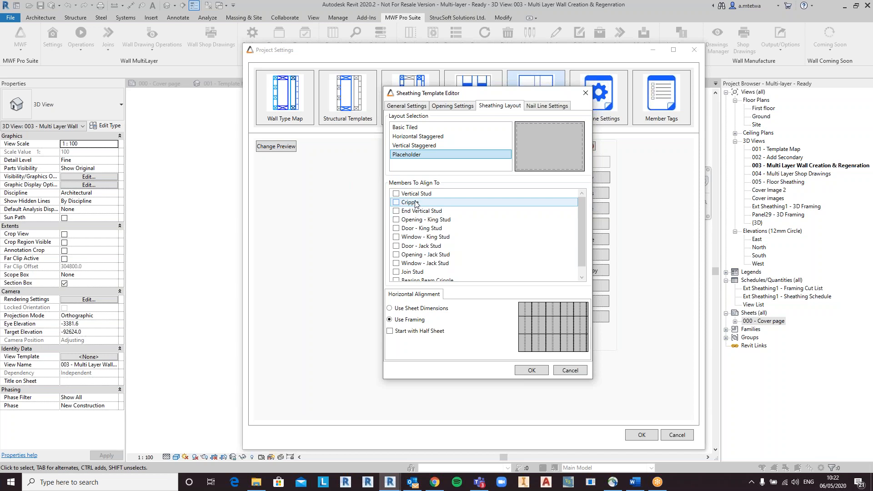
click(543, 107)
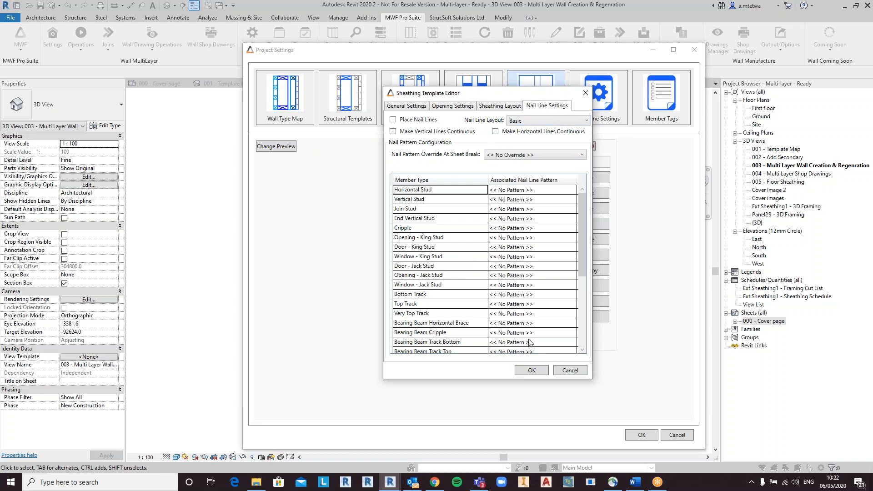
click(567, 372)
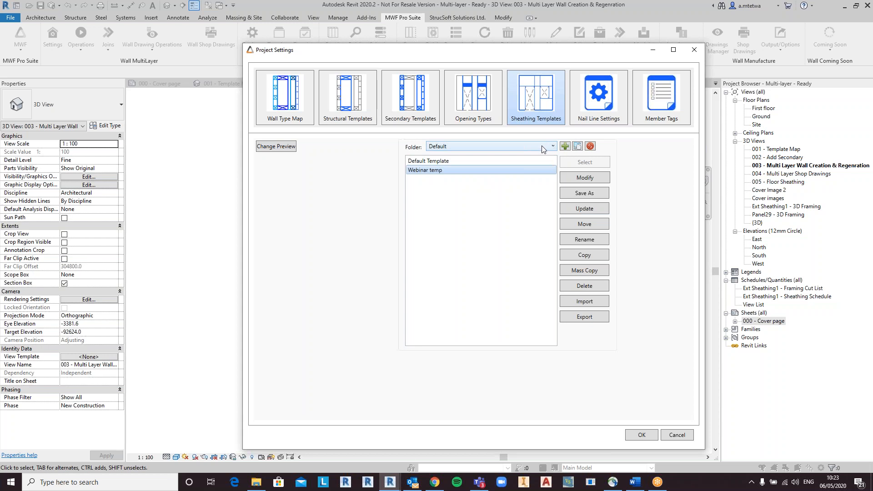
Step: Open the External Cutback template in the Pre Webinar Templates folder to review its general settings
click(495, 146)
click(488, 163)
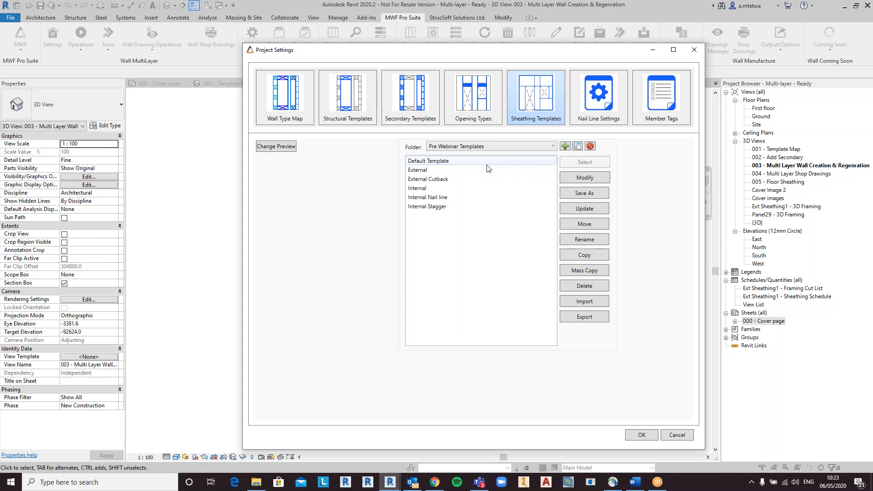
click(443, 181)
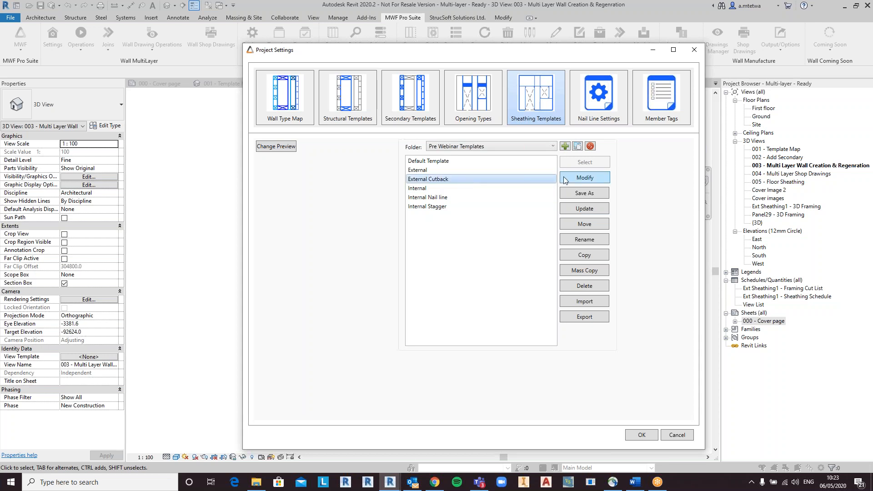
click(581, 179)
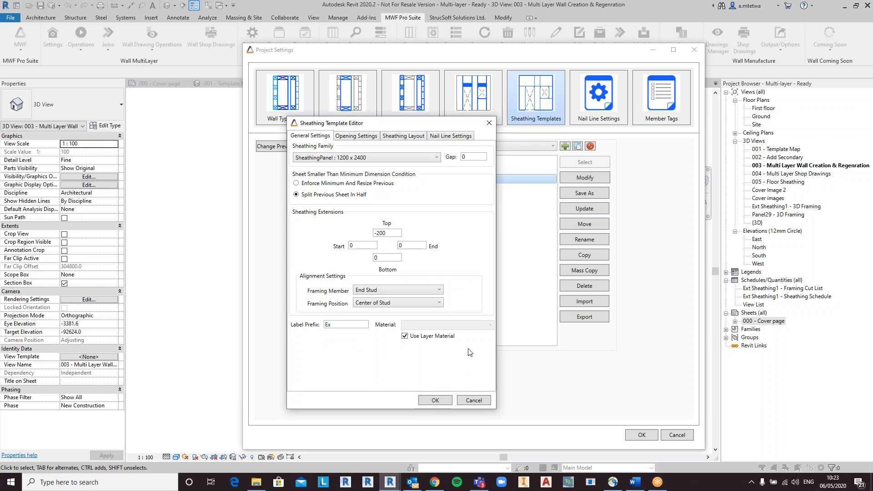
click(439, 400)
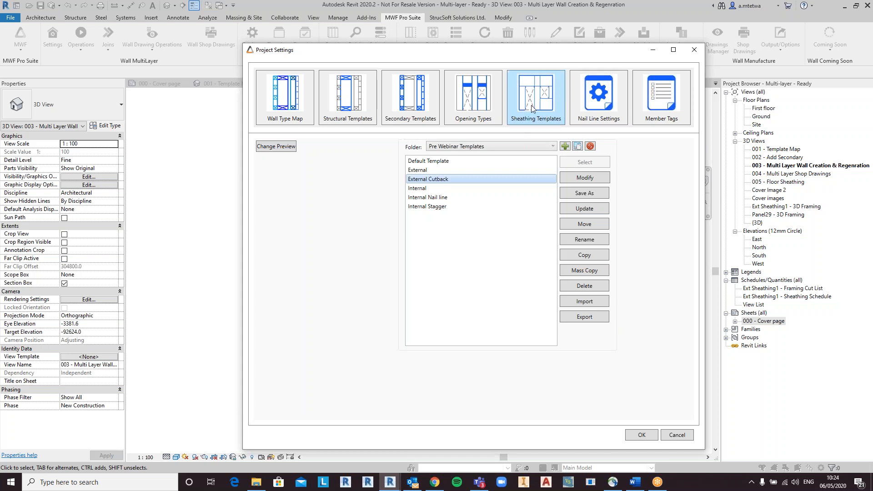
Step: In the Wall Type Map, assign the Pre Webinar Templates External Cutback sheathing template to the Finish1 layer of GF External Timber 89mm - ML
click(280, 110)
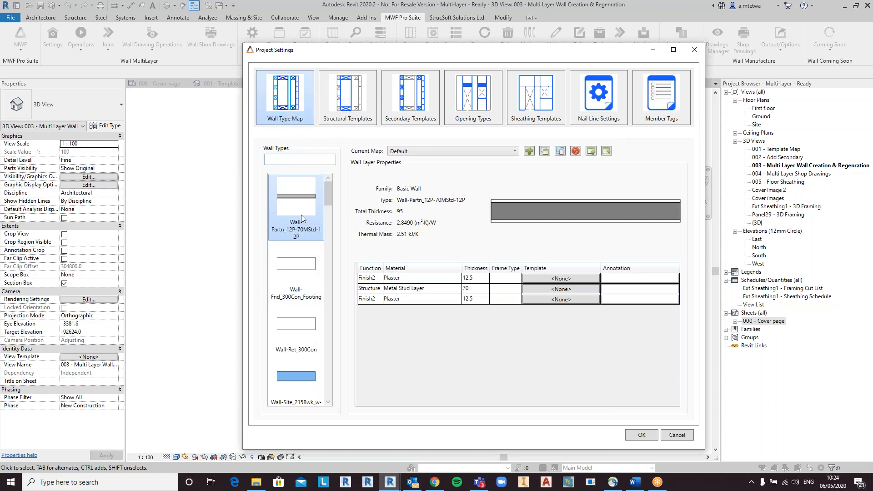
click(315, 160)
text(GF)
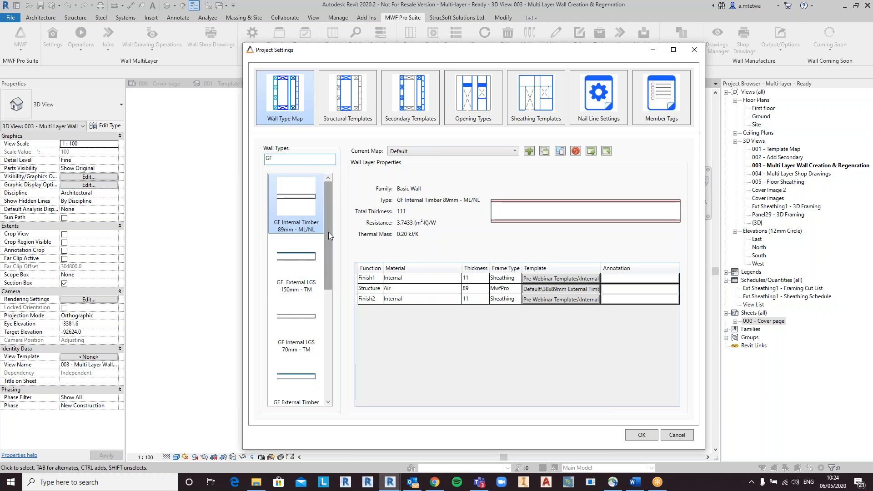
scroll(328, 247, down, 3)
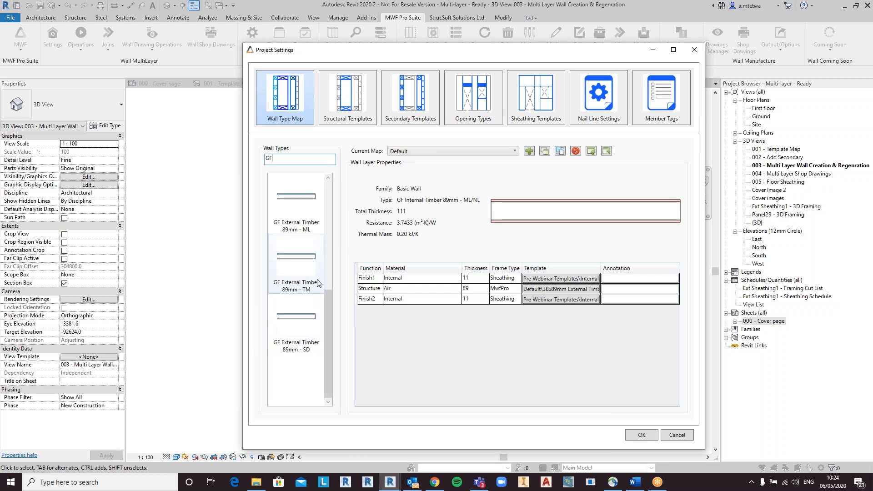
click(296, 229)
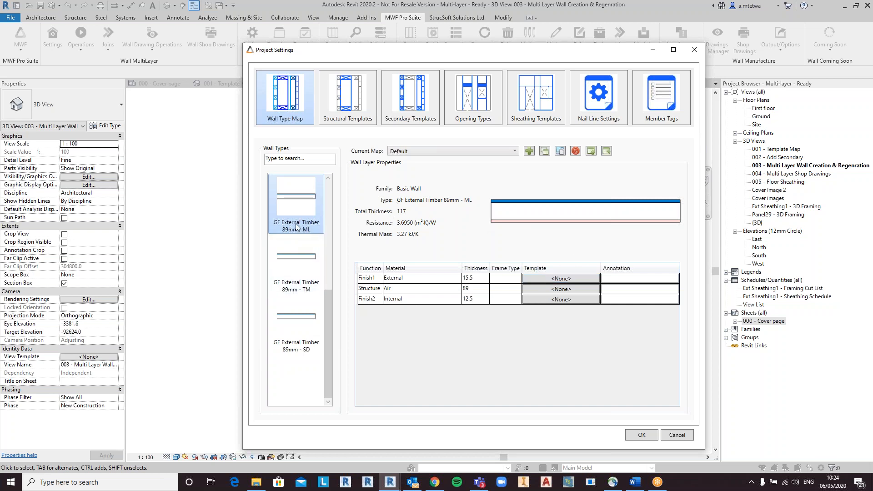
click(561, 278)
click(545, 301)
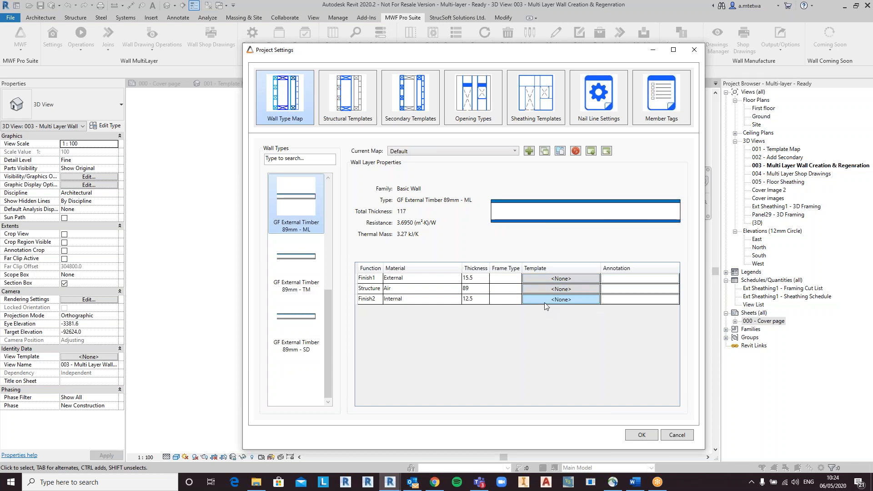
click(557, 290)
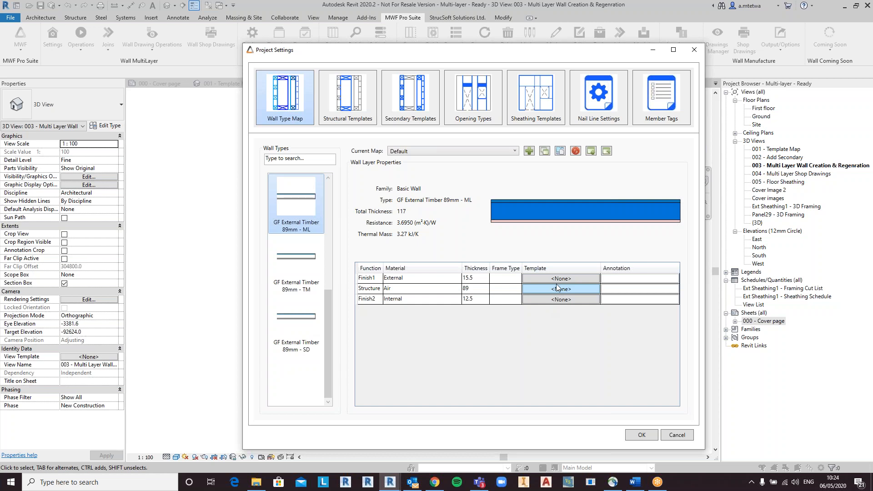
click(559, 279)
click(560, 290)
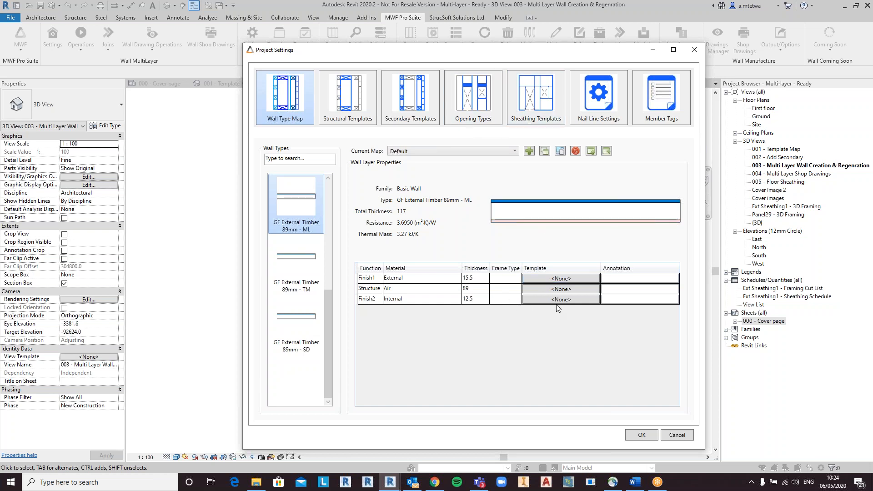
click(558, 279)
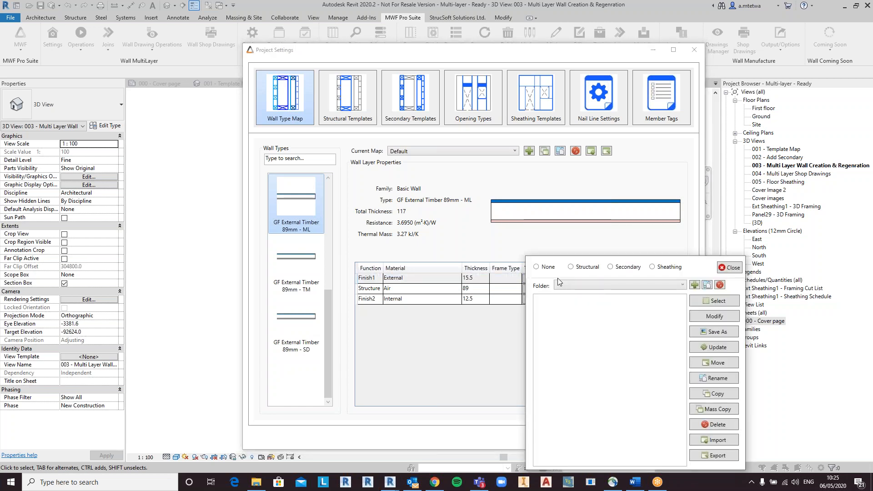
click(653, 268)
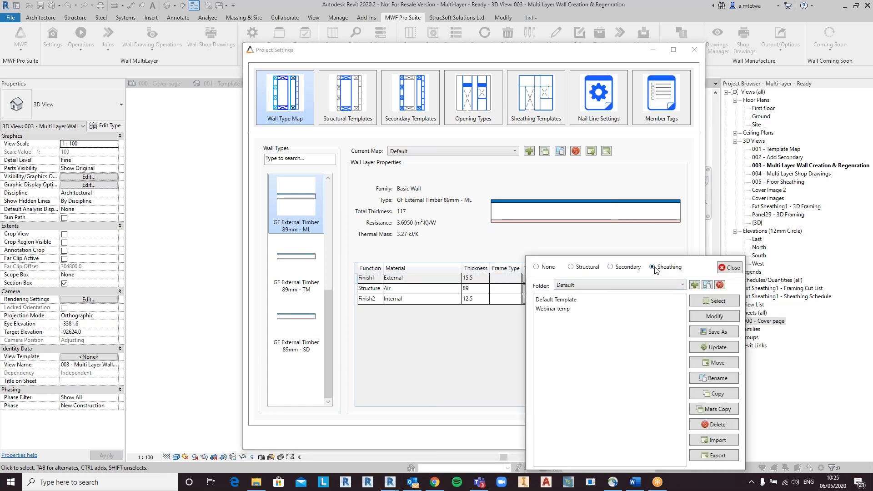
click(640, 286)
click(613, 304)
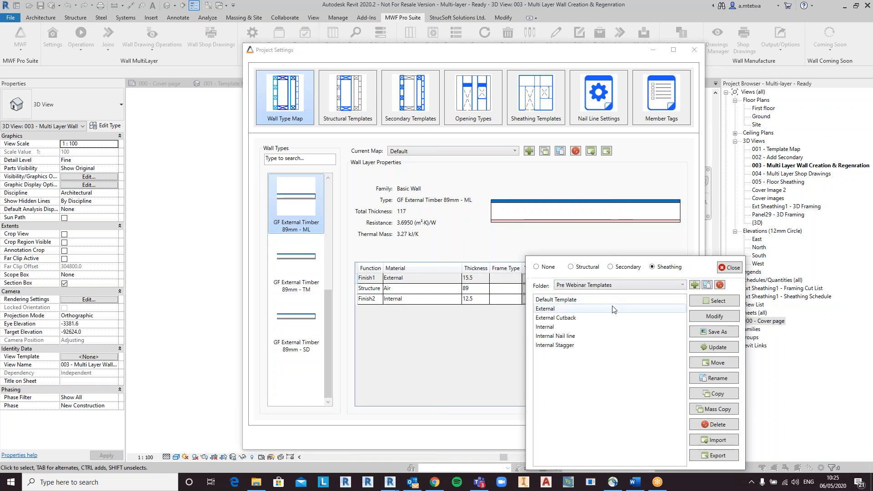
click(576, 322)
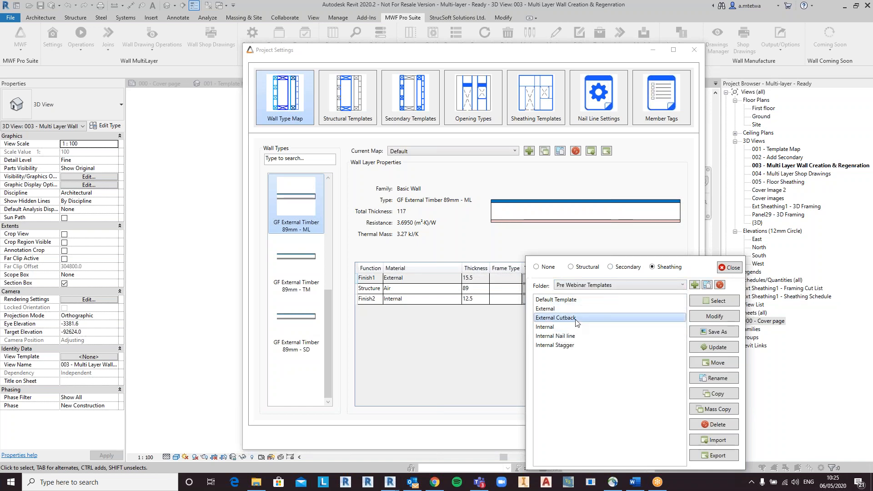
click(718, 301)
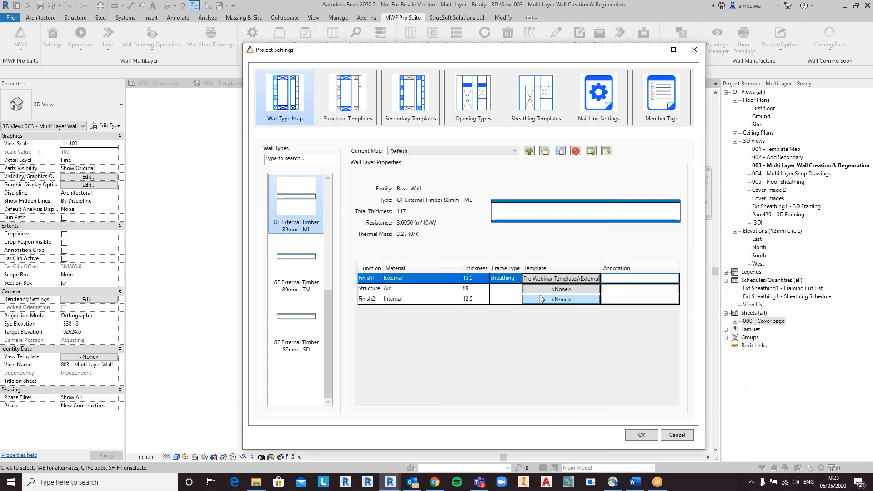
click(555, 290)
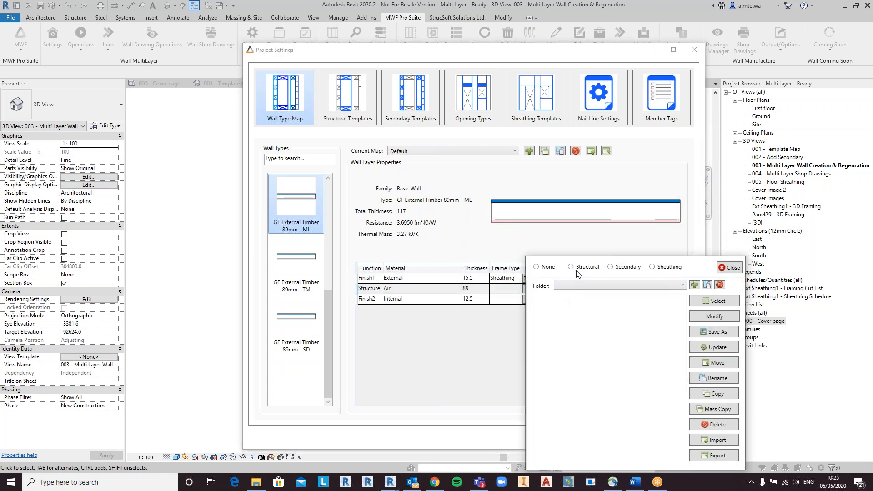
click(594, 310)
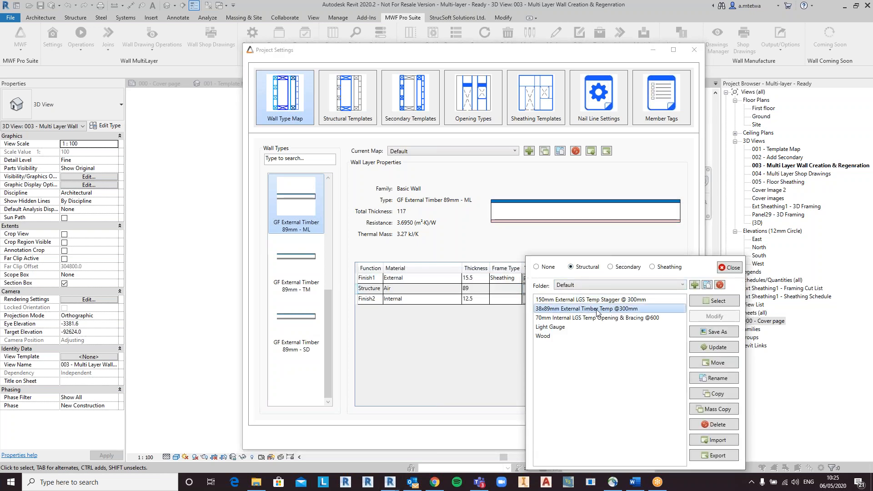
click(711, 302)
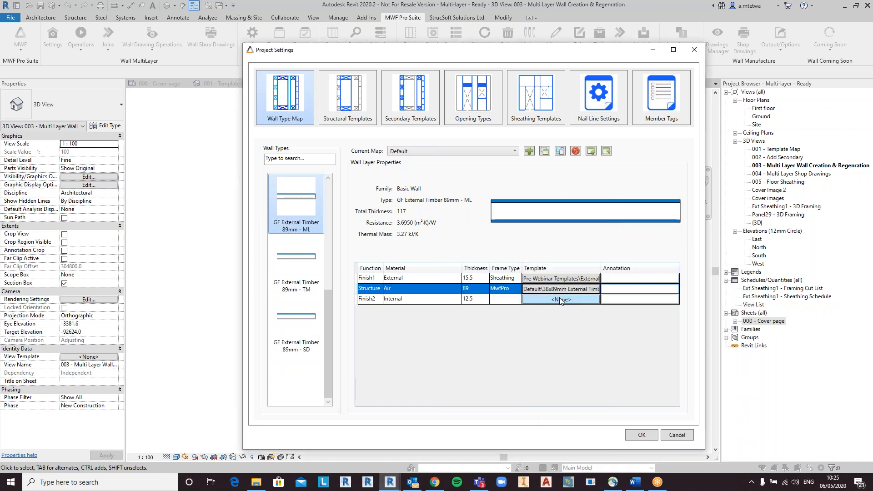
Step: Assign the Pre Webinar Templates Internal Stagger sheathing template to the Finish2 layer and apply the project settings
click(562, 301)
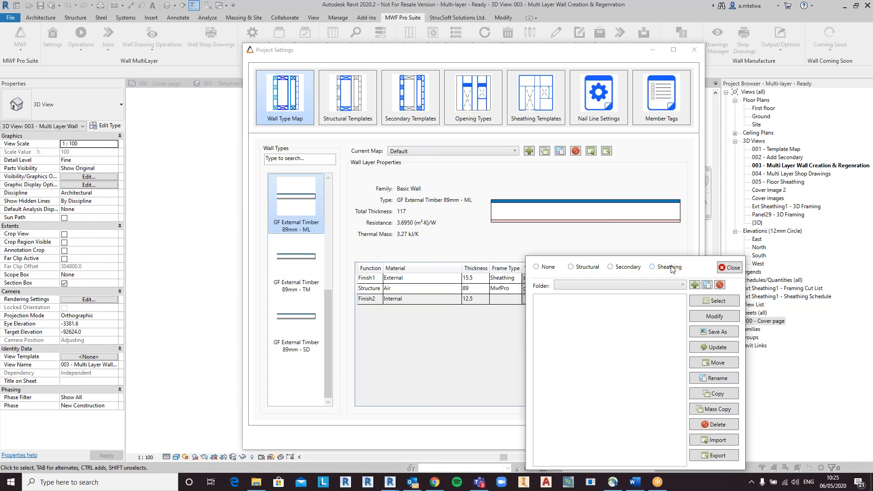
click(654, 269)
click(628, 283)
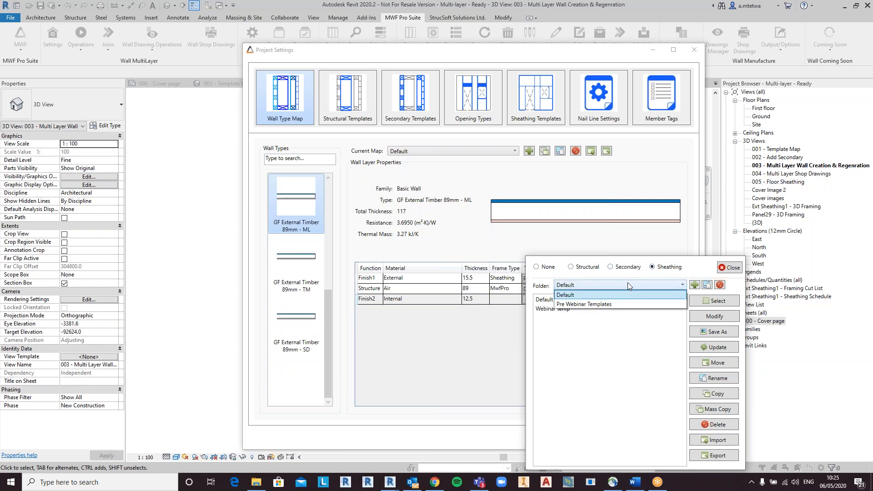
click(609, 305)
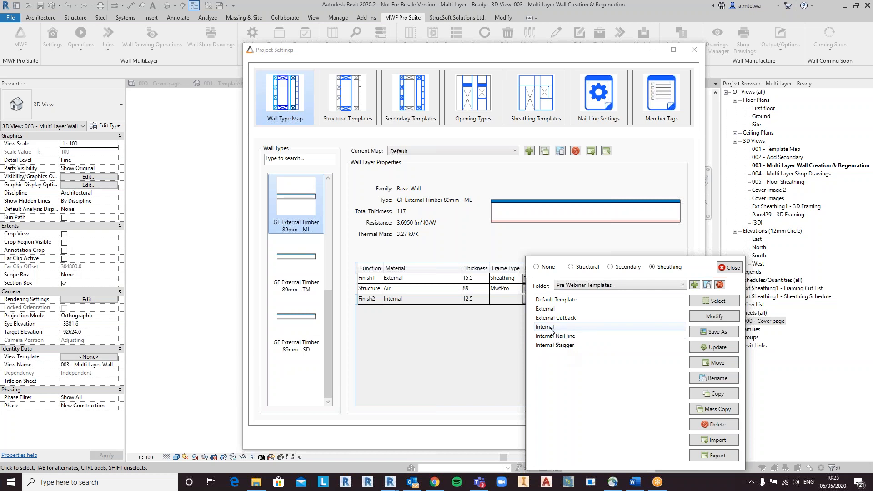
click(554, 346)
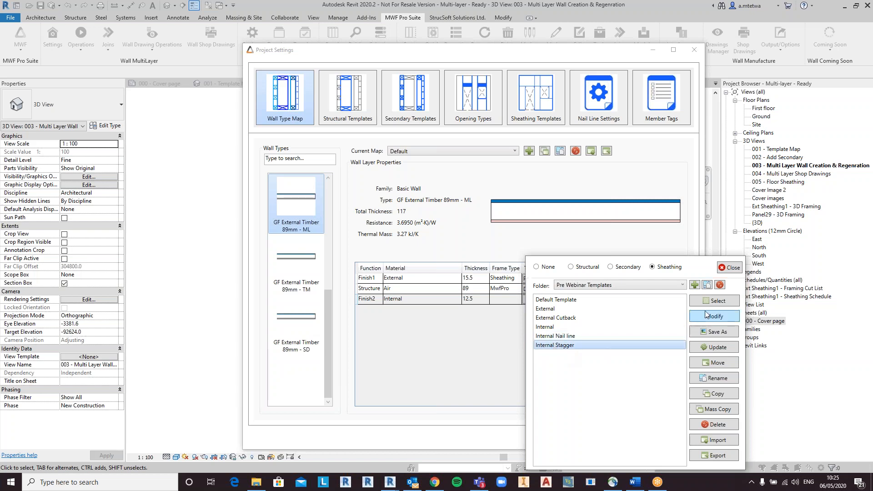
click(733, 303)
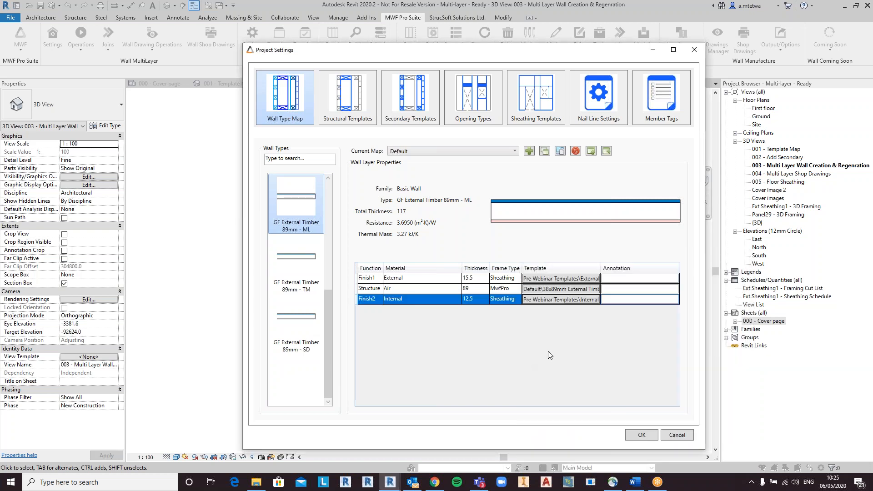
click(640, 435)
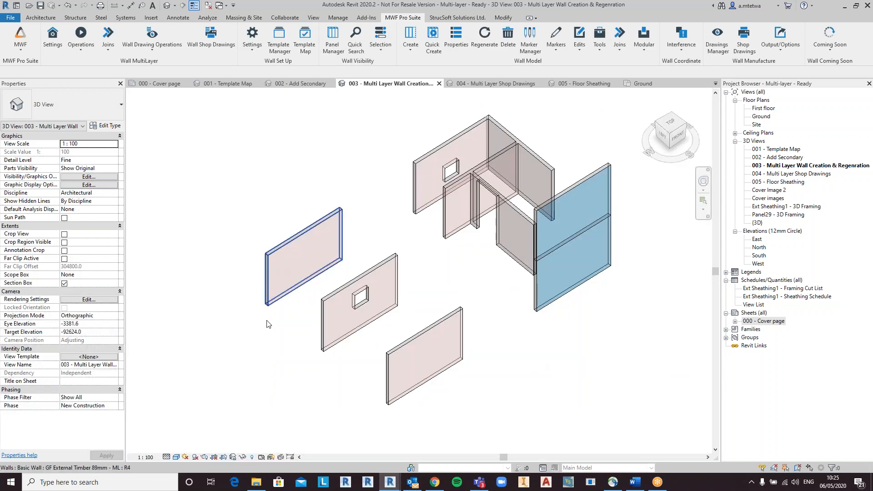
Step: Select the two detached GF External Timber 89mm - ML walls and Quick Create panels on them
drag(337, 383, 267, 230)
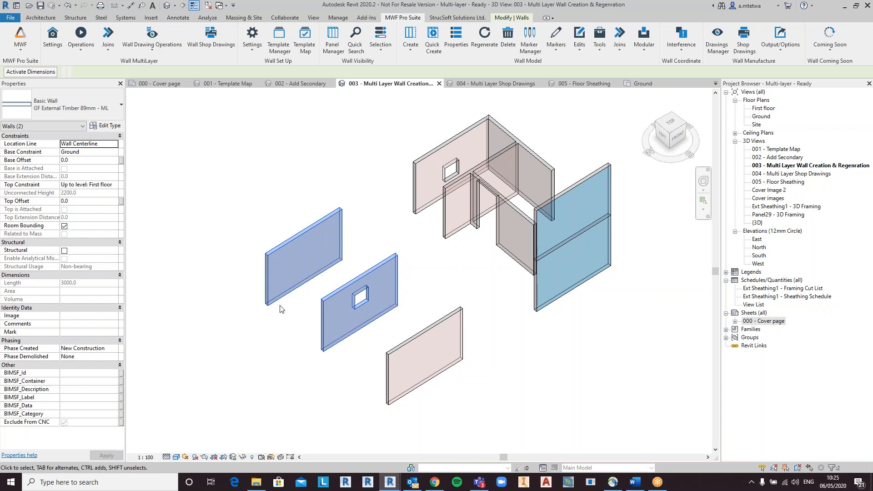
click(89, 47)
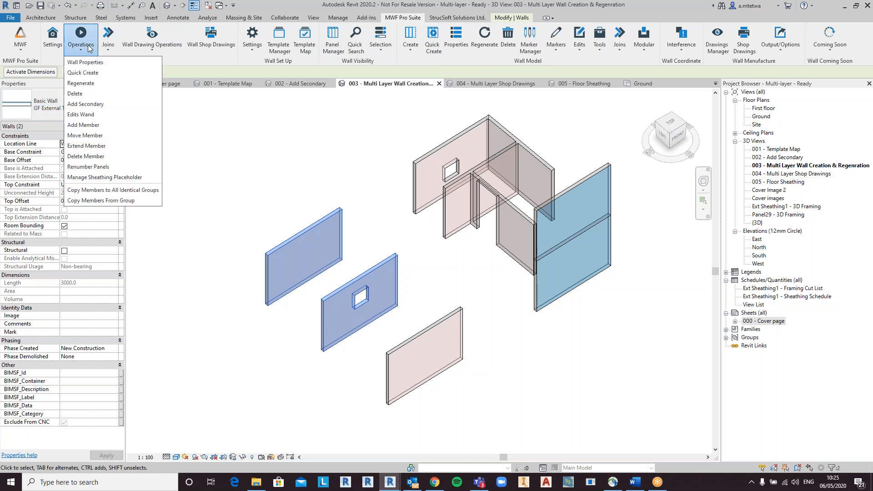
click(87, 73)
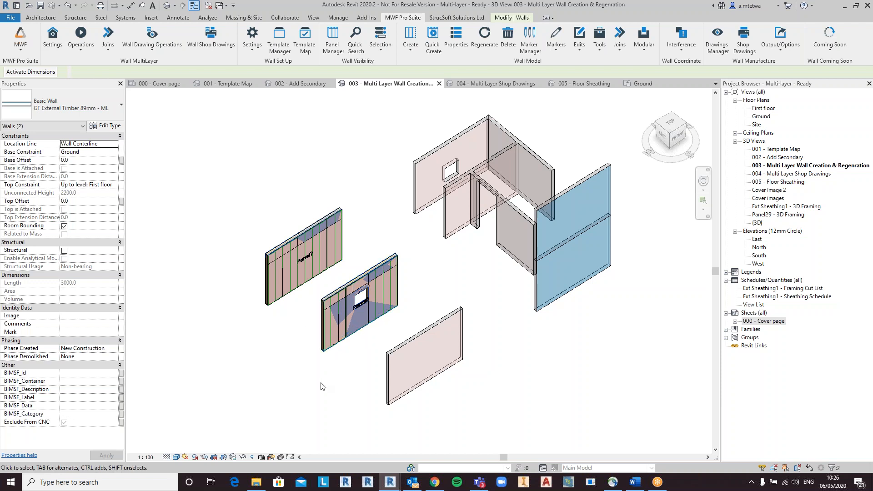
Step: Orbit and zoom around the new panels, selecting external and internal sheathing boards to inspect their properties
shift+middle_drag(314, 363, 474, 295)
scroll(323, 278, up, 2)
click(343, 338)
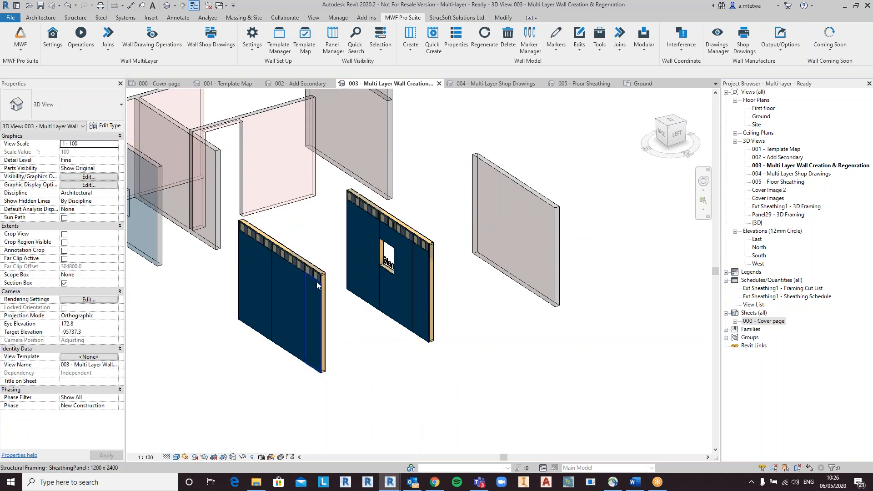
click(316, 282)
shift+middle_drag(359, 344, 329, 280)
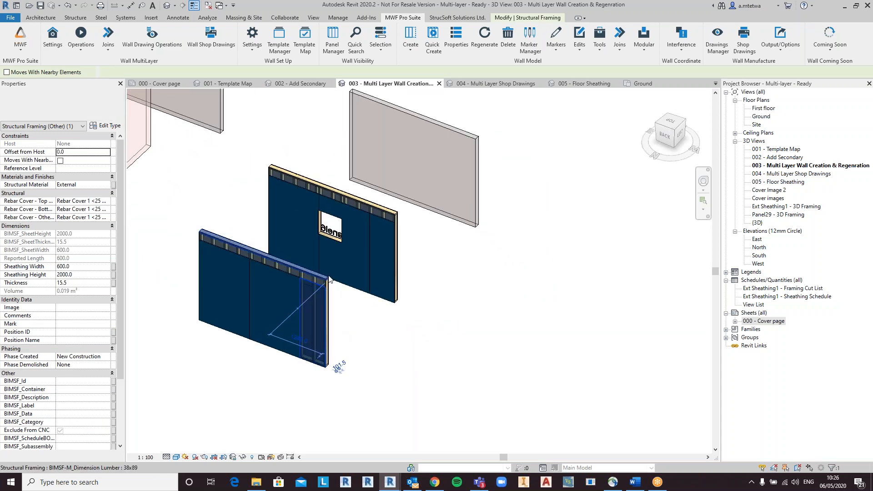
shift+middle_drag(384, 342, 340, 285)
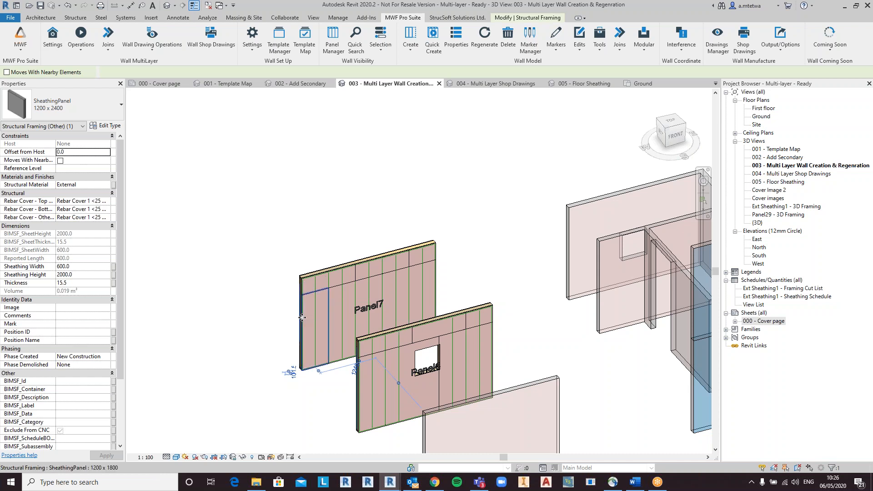
click(321, 309)
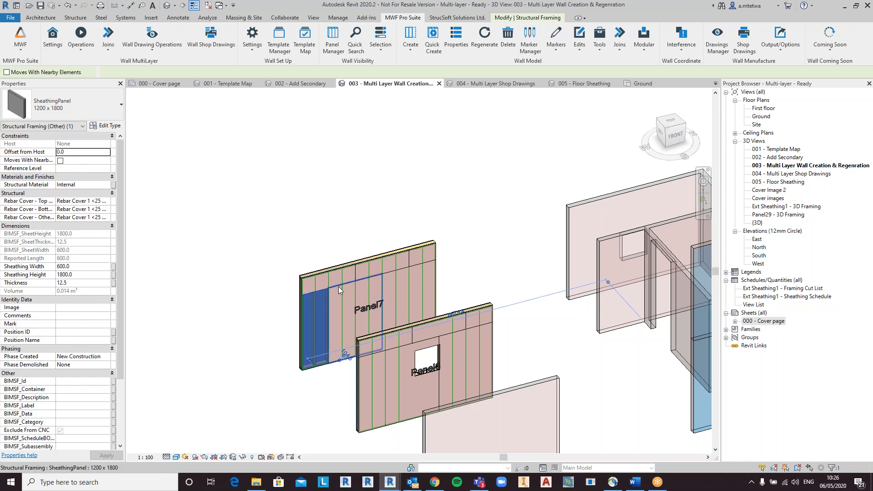
scroll(354, 285, down, 2)
click(383, 233)
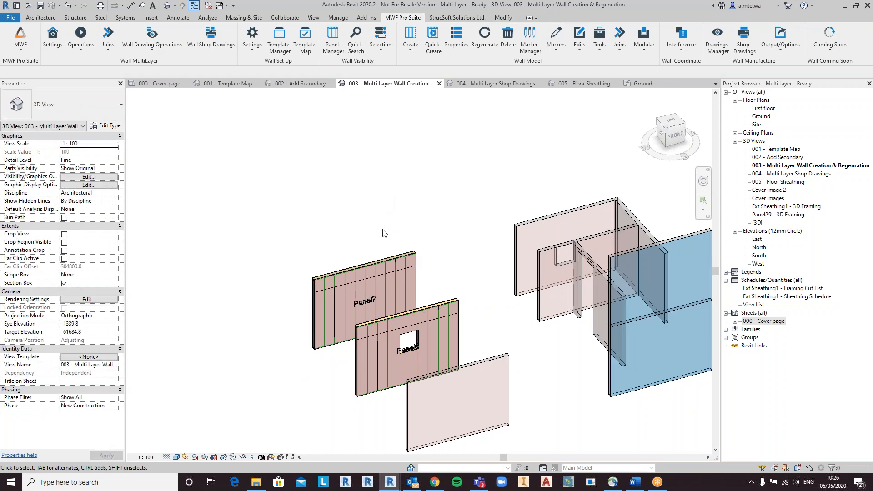
scroll(360, 292, up, 4)
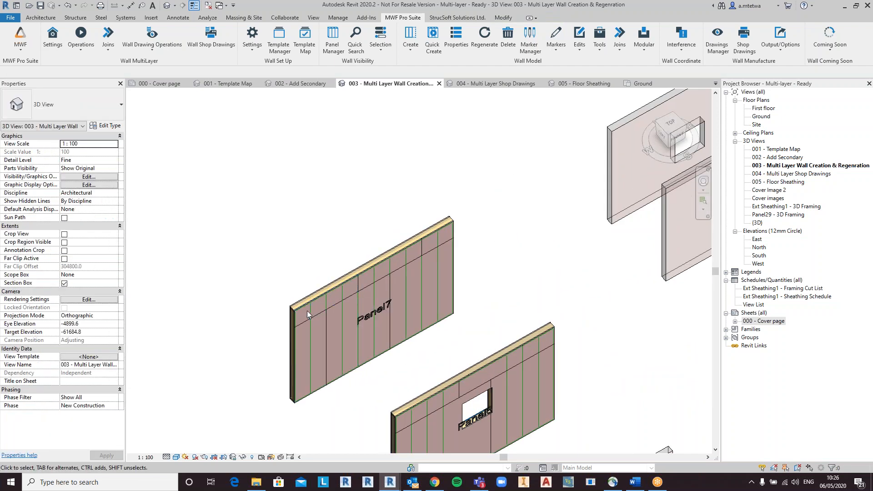
scroll(307, 312, up, 5)
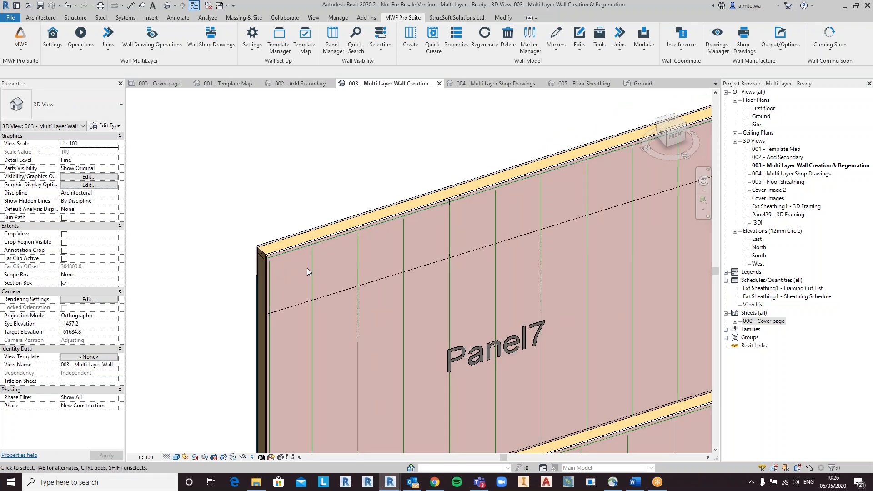
scroll(313, 264, down, 3)
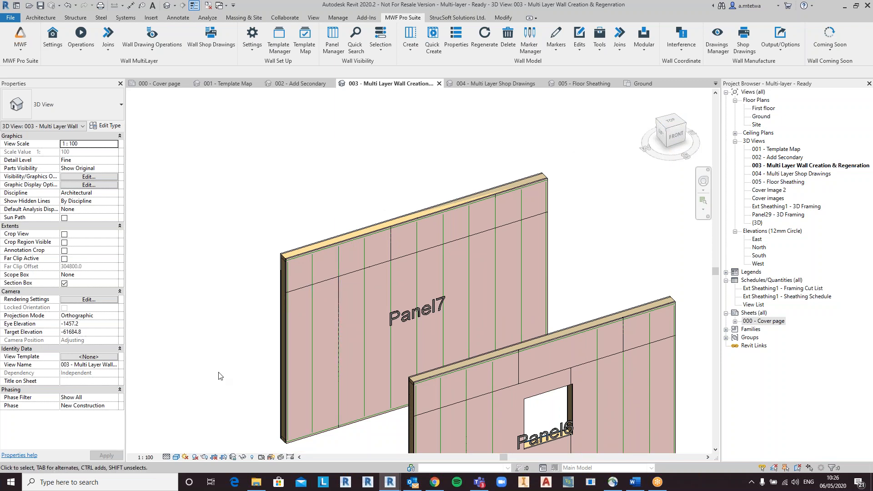
shift+middle_drag(372, 288, 385, 293)
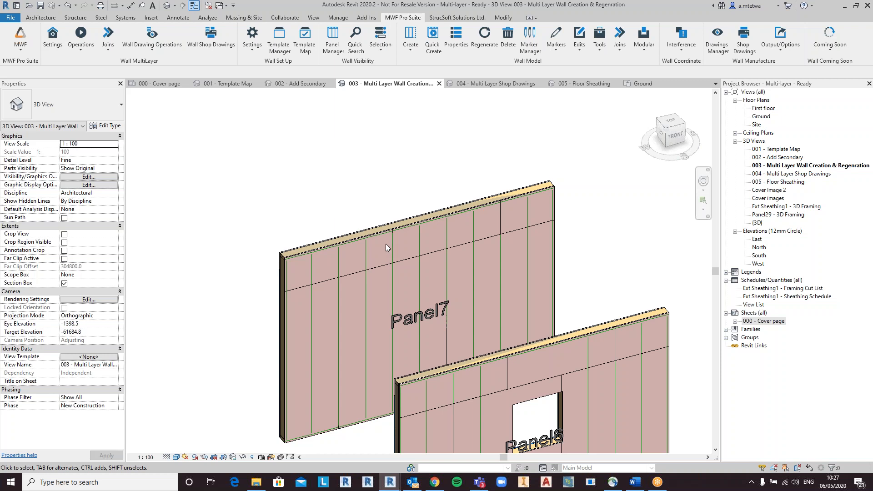
Step: Select the six walls of the building and Quick Create panels on them
scroll(408, 297, down, 2)
scroll(430, 297, down, 3)
shift+middle_drag(430, 296, 539, 380)
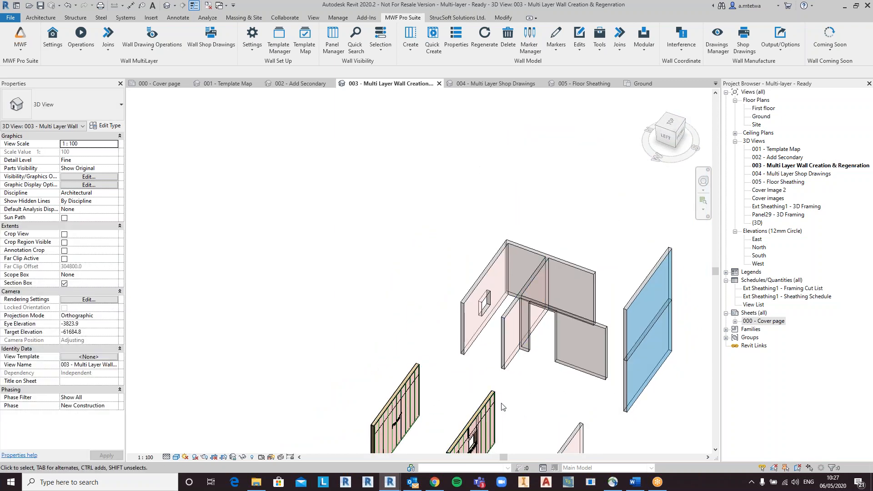
middle_drag(431, 399, 441, 343)
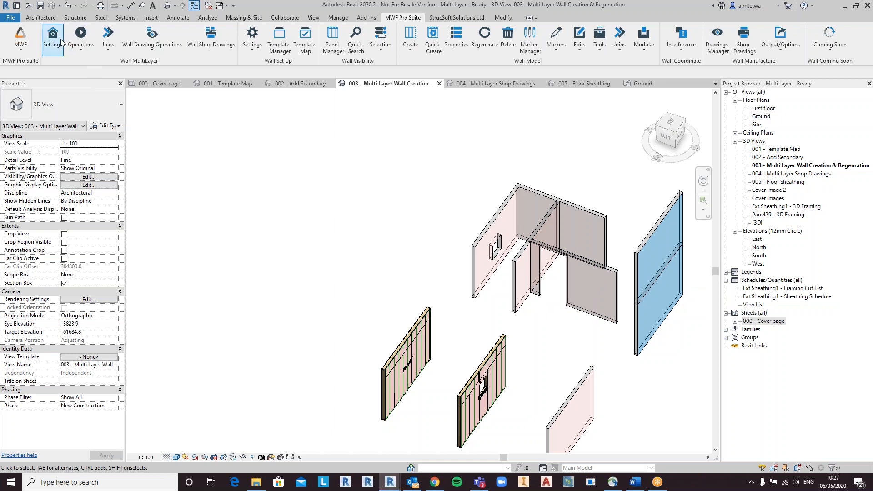
click(518, 272)
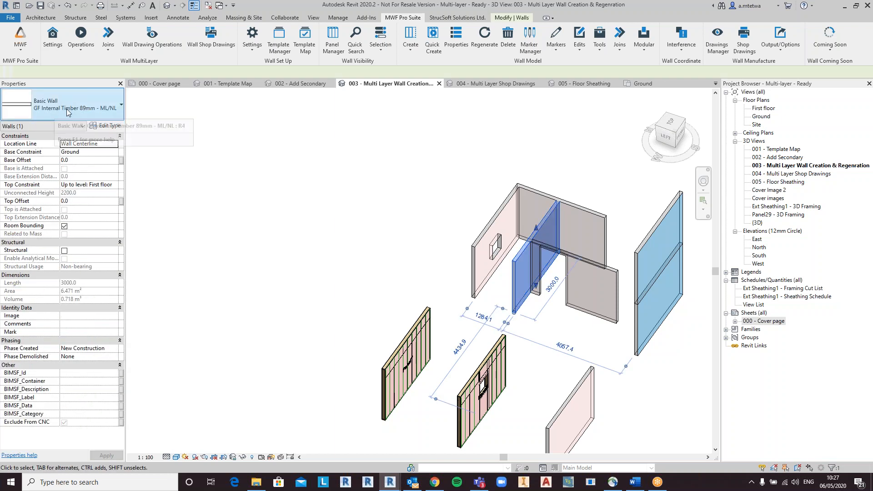
click(591, 293)
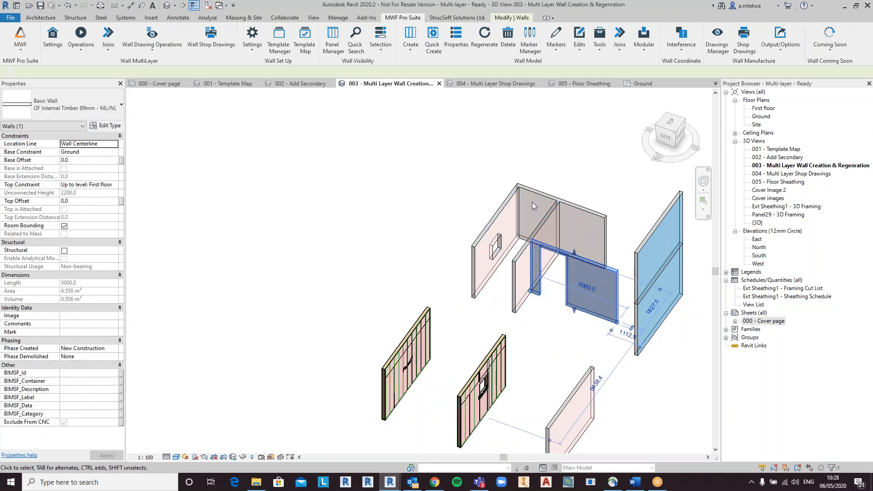
click(527, 192)
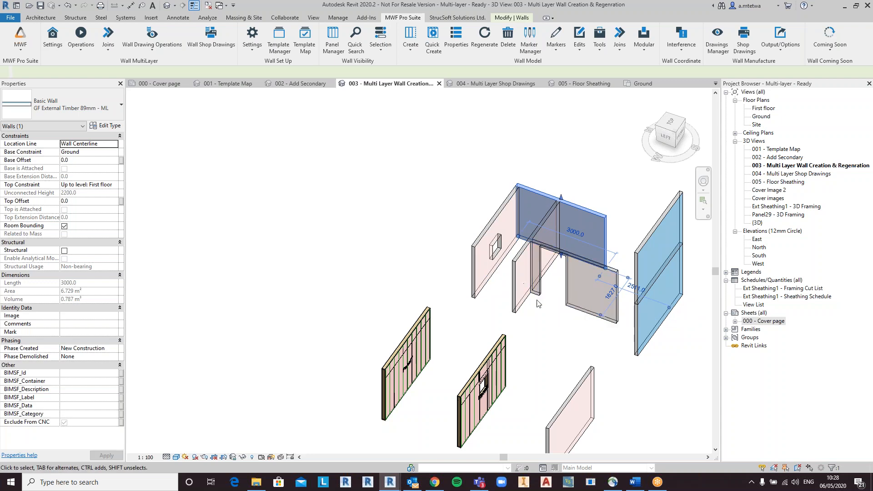
drag(551, 319, 495, 187)
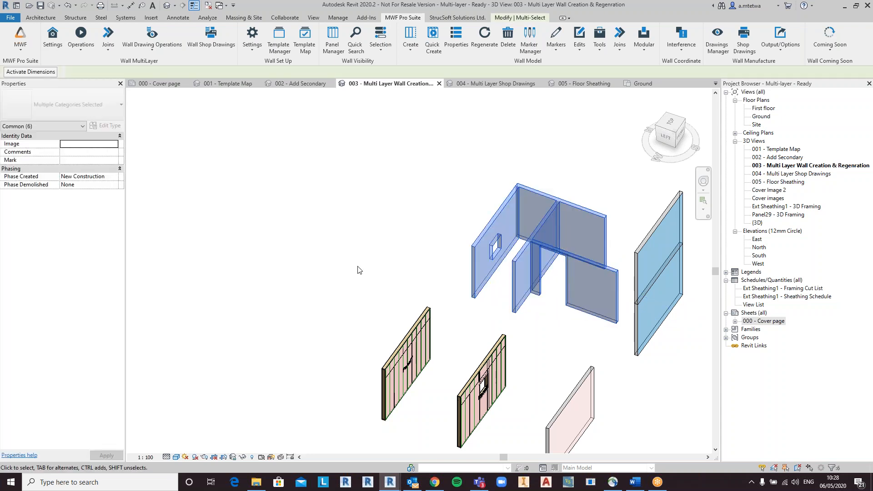
click(88, 44)
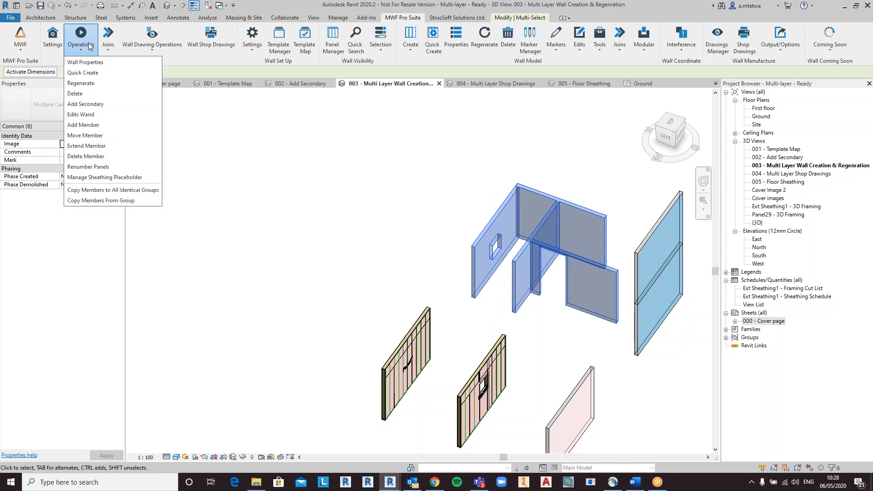
click(102, 75)
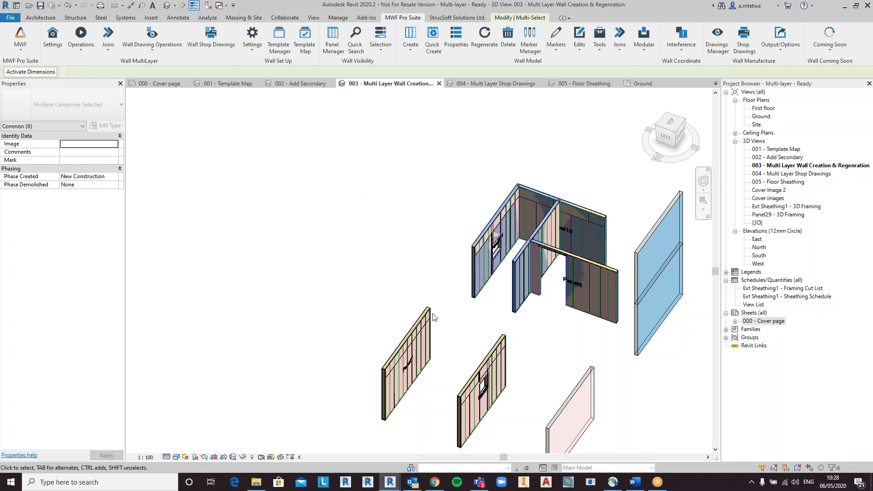
Step: Try to regenerate the panel framing
click(424, 238)
shift+middle_drag(514, 325, 590, 295)
shift+middle_drag(542, 376, 482, 413)
shift+middle_drag(669, 394, 661, 390)
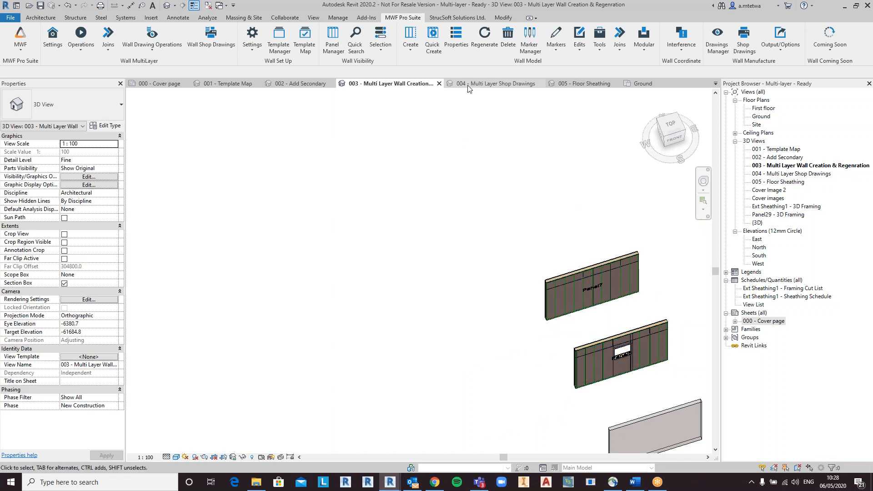
click(483, 46)
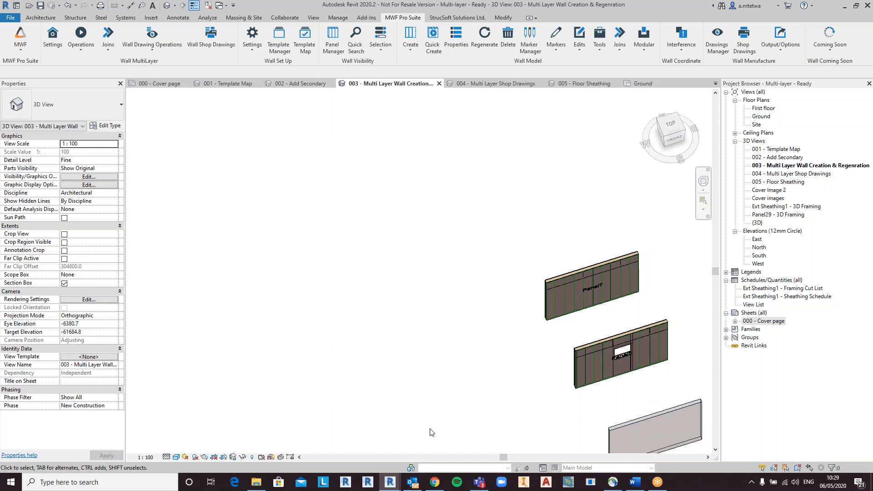
Step: Move the square window opening in the Panel6 wall to the right, toward the wall's end
scroll(602, 381, up, 5)
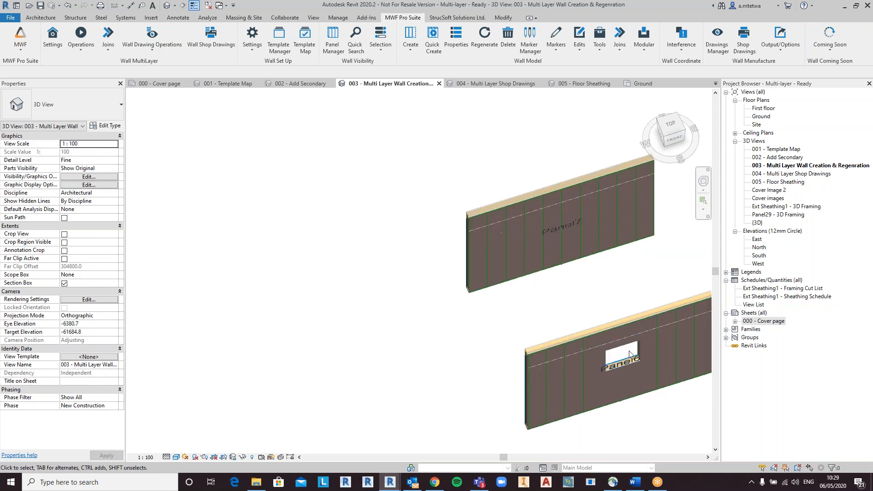
scroll(601, 381, up, 3)
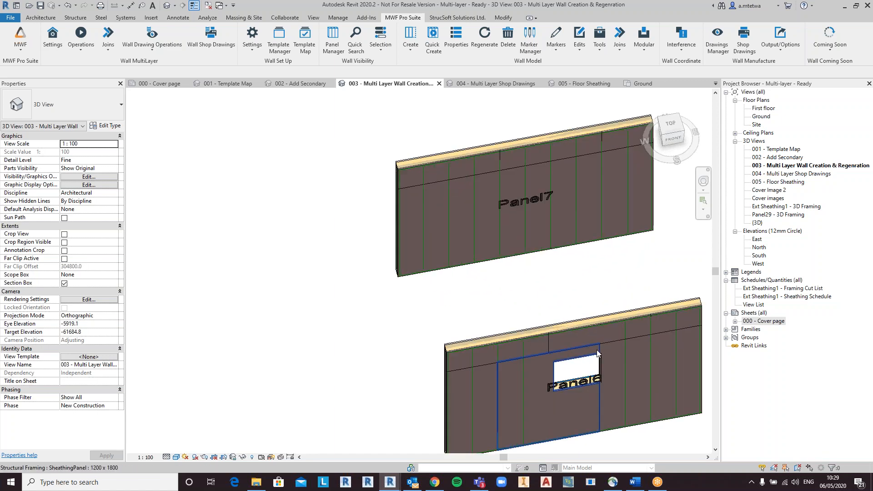
click(594, 359)
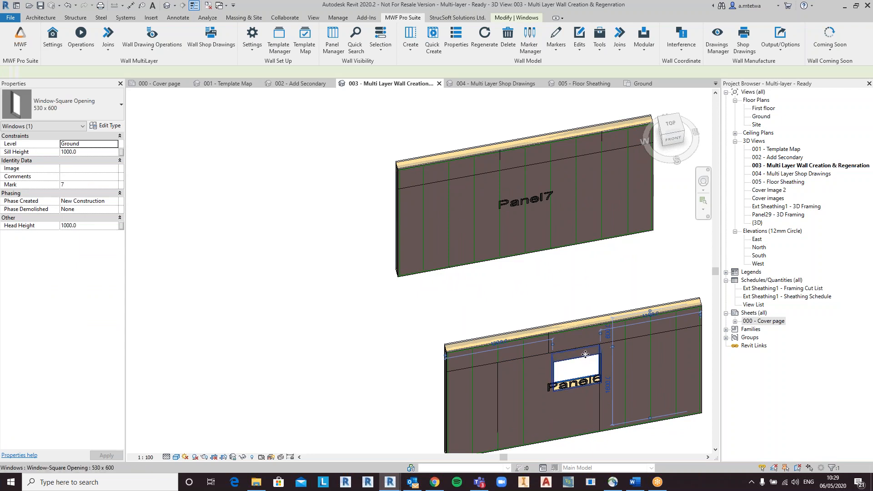
drag(584, 355, 635, 350)
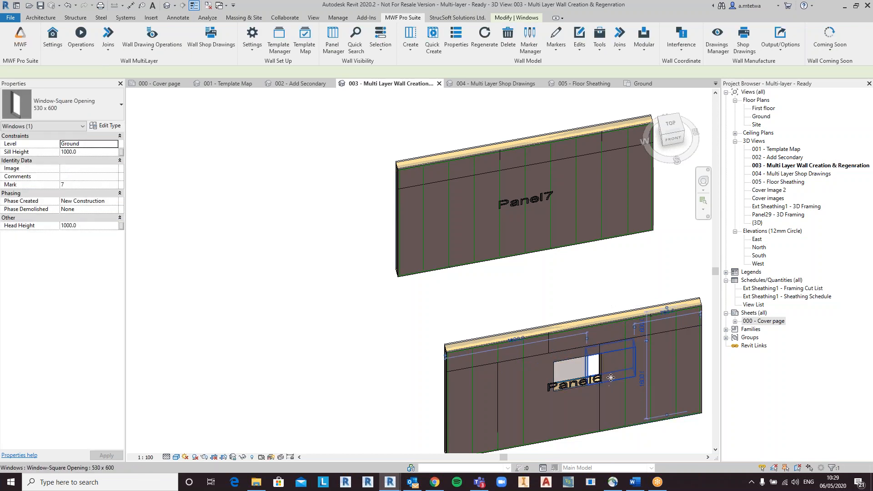
shift+middle_drag(623, 378, 626, 371)
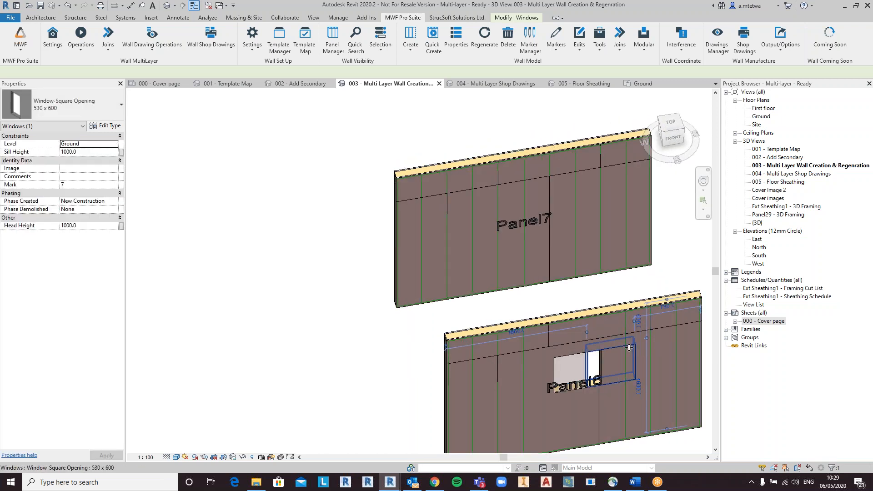
shift+middle_drag(637, 364, 636, 370)
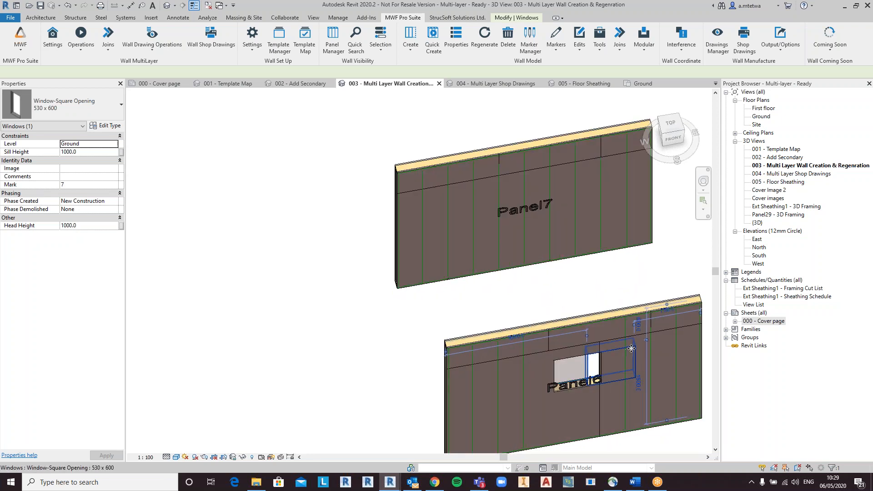
Step: Select a sheathing board of Panel6 and regenerate the panel to reflect the moved opening
click(547, 350)
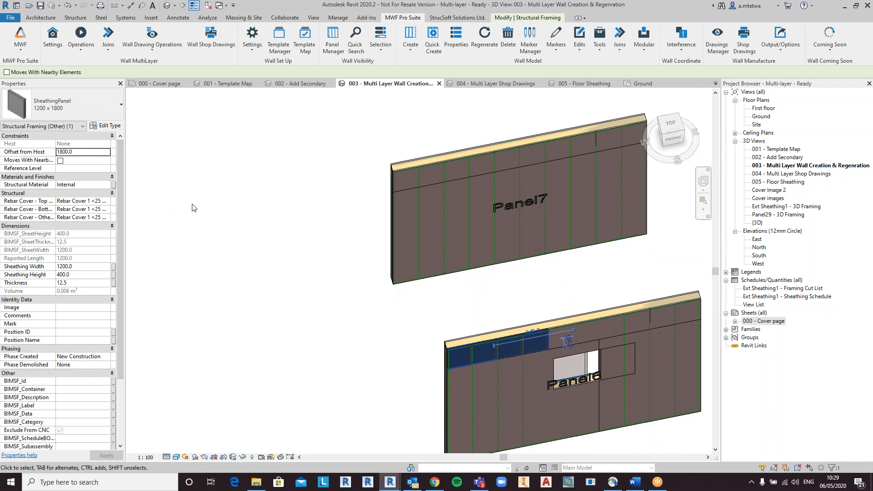
click(90, 51)
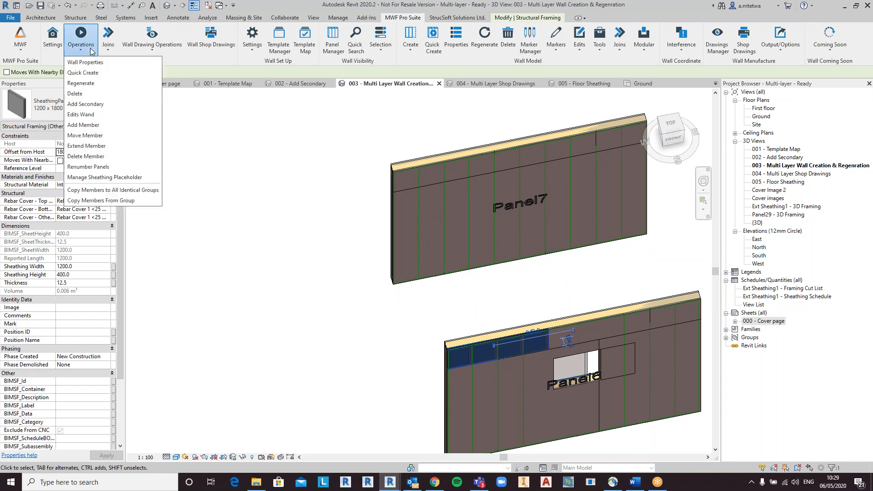
click(94, 84)
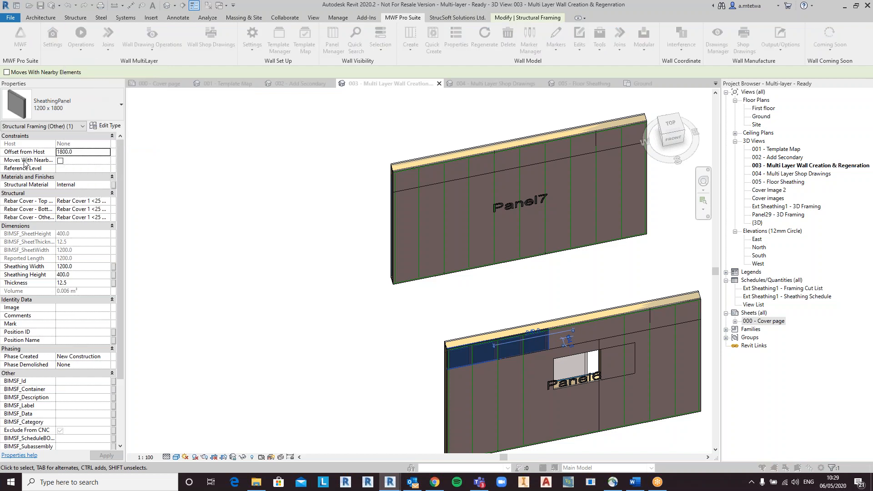
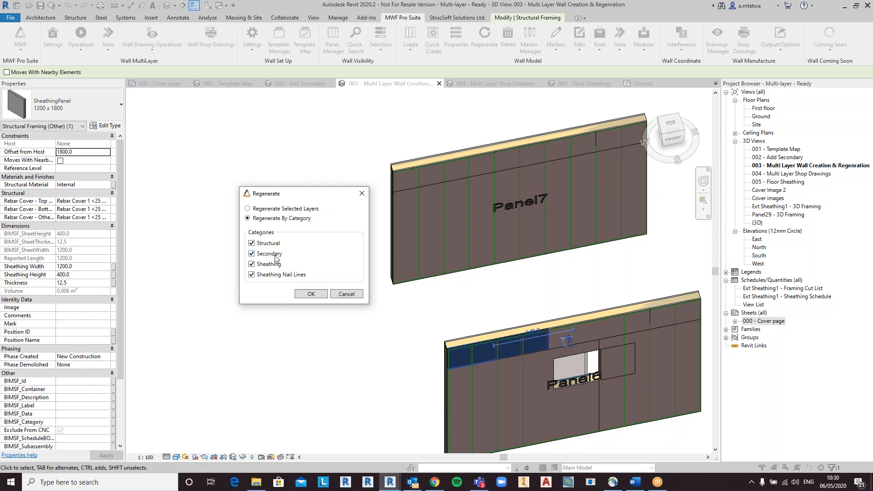
Step: Regenerate Panel6 by category with structural, secondary, sheathing and nail line categories, and inspect the updated panel
click(312, 295)
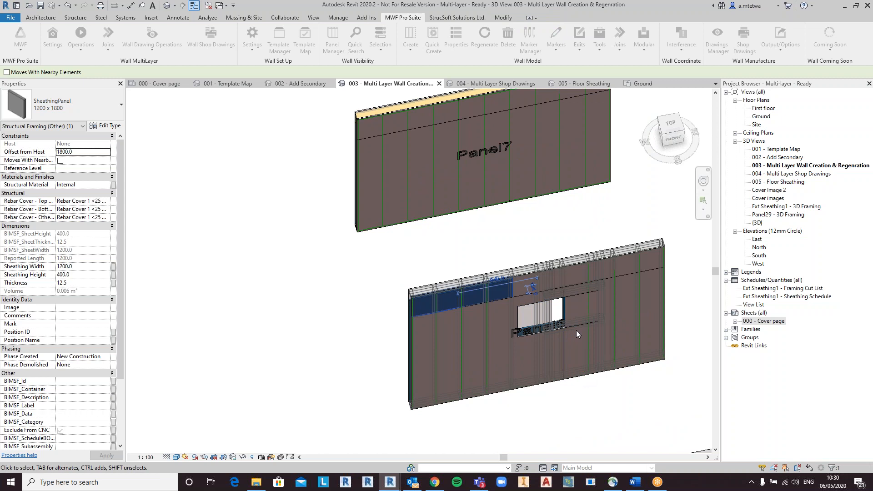
click(565, 298)
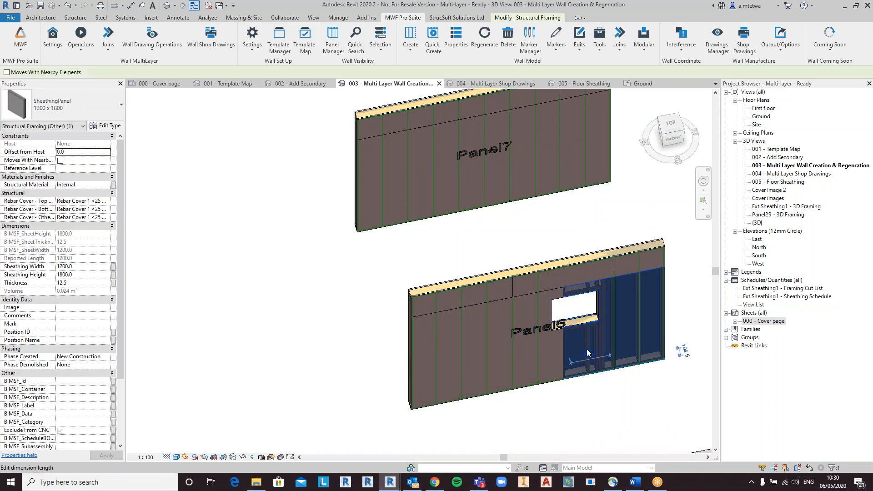
shift+middle_drag(590, 374, 584, 293)
scroll(603, 319, down, 5)
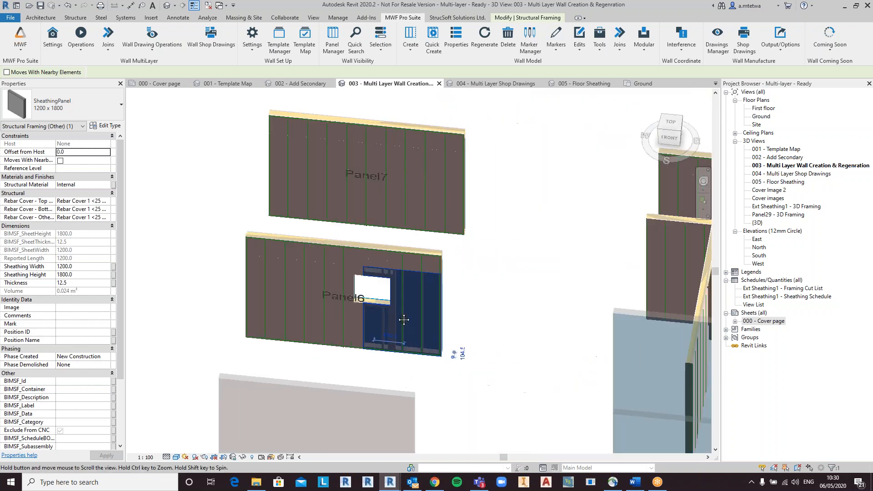
shift+middle_drag(436, 356, 631, 336)
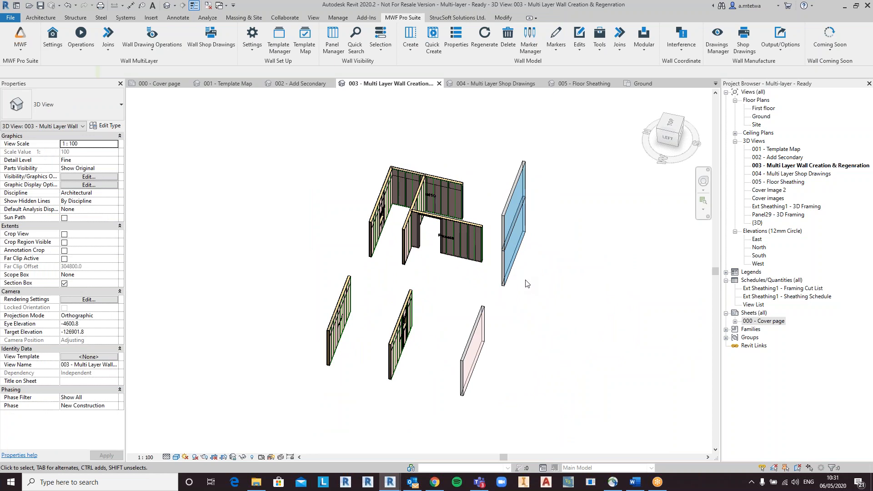
Step: Examine the detached external wall, selecting its ground-floor and first-floor wall parts in turn
click(514, 266)
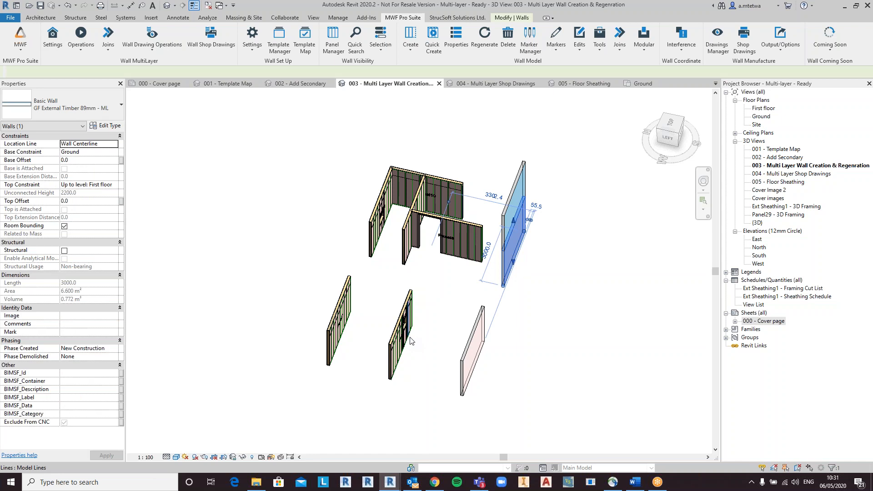
shift+middle_drag(604, 310, 539, 300)
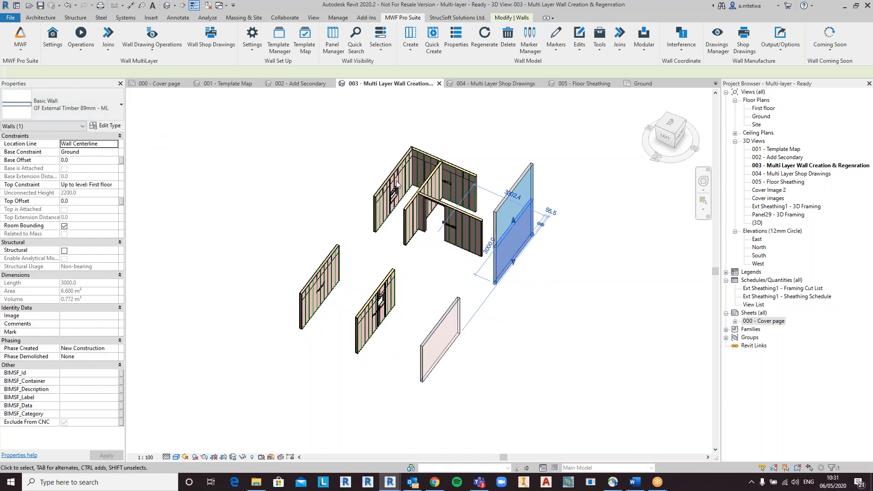
click(499, 209)
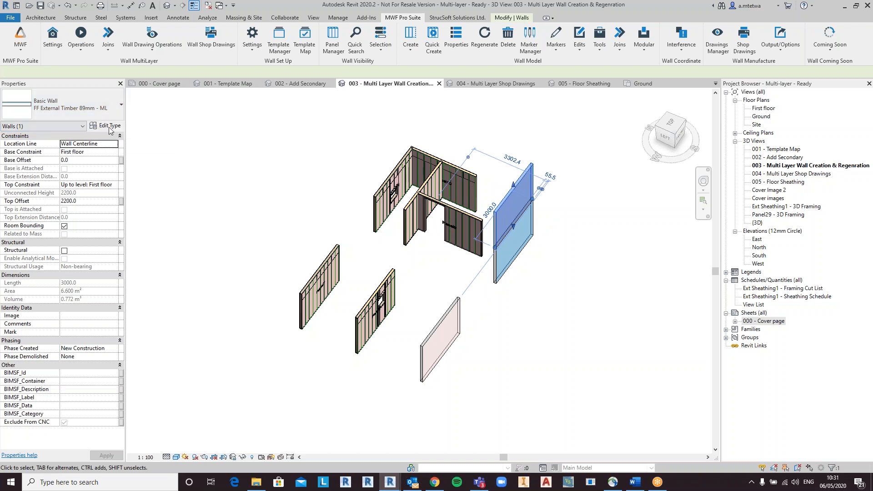
shift+middle_drag(555, 307, 564, 284)
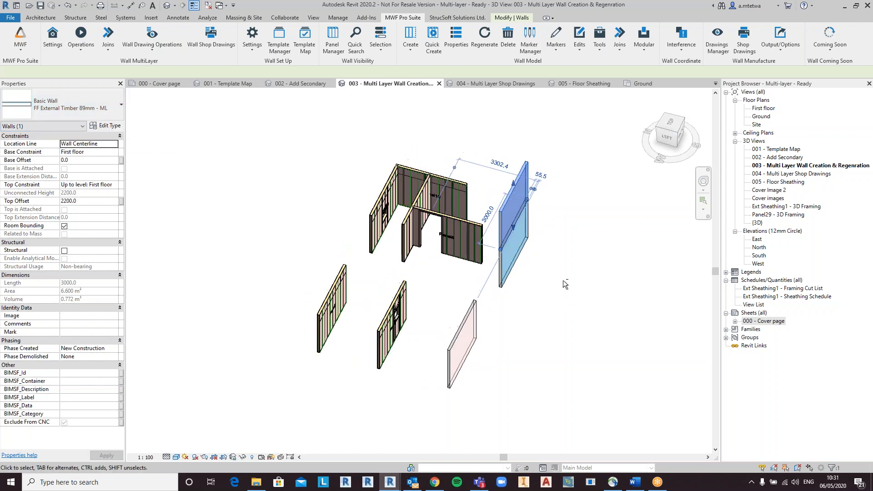
shift+middle_drag(546, 312, 538, 305)
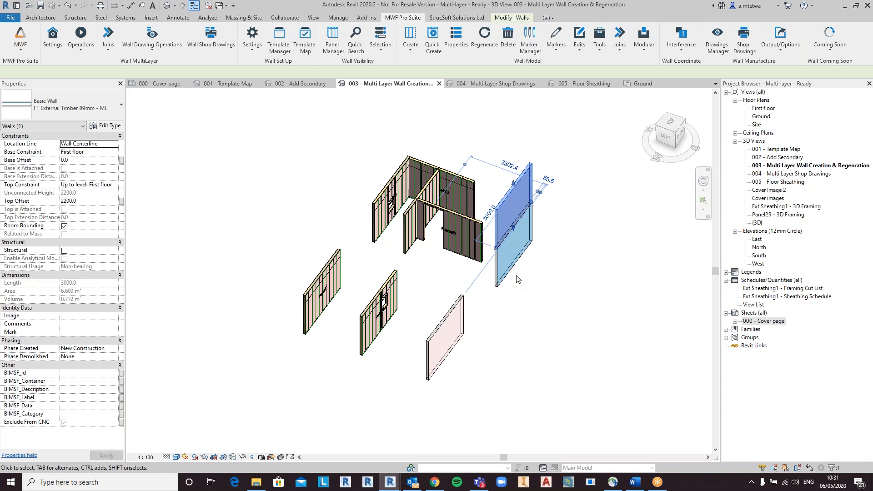
click(503, 268)
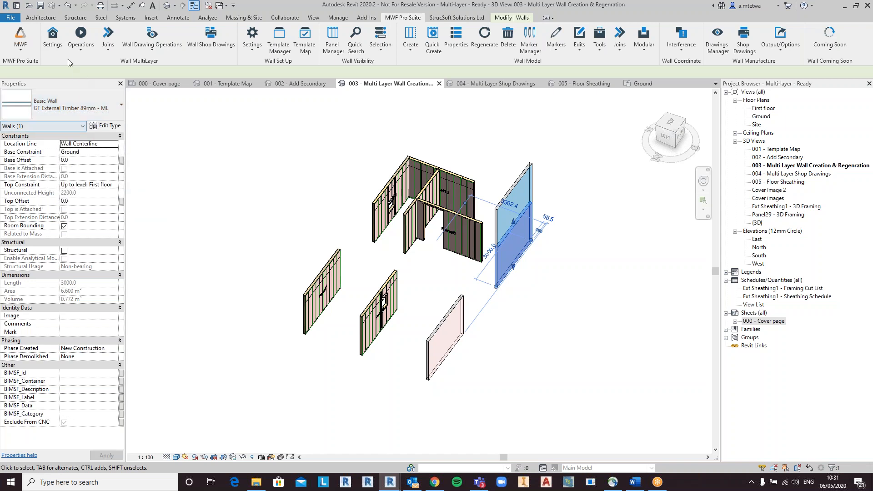
Step: Review the wall type map templates for the GF External Timber 89mm - ML and FF External Timber 89mm - ML wall types
click(55, 45)
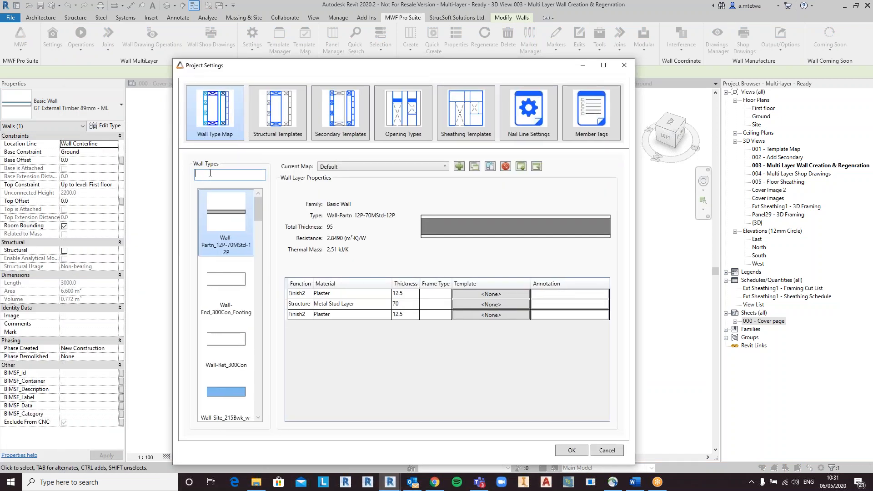
click(211, 173)
text(gf)
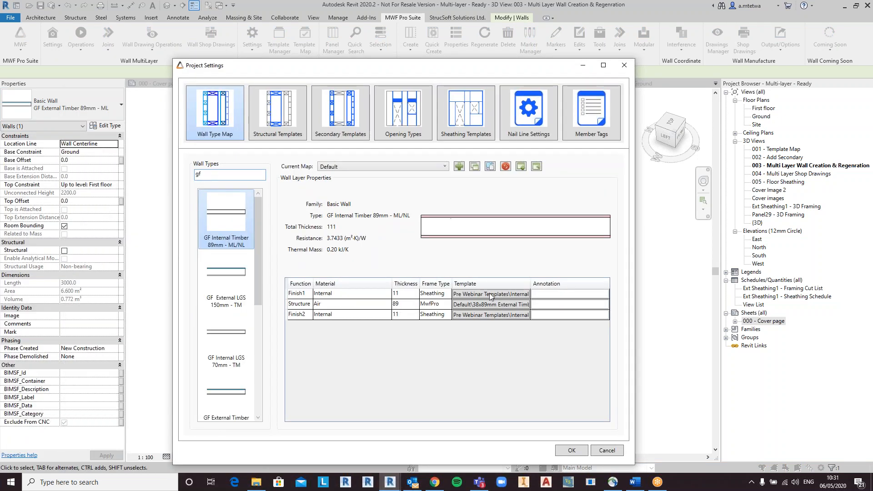
drag(635, 319, 776, 310)
scroll(228, 326, down, 3)
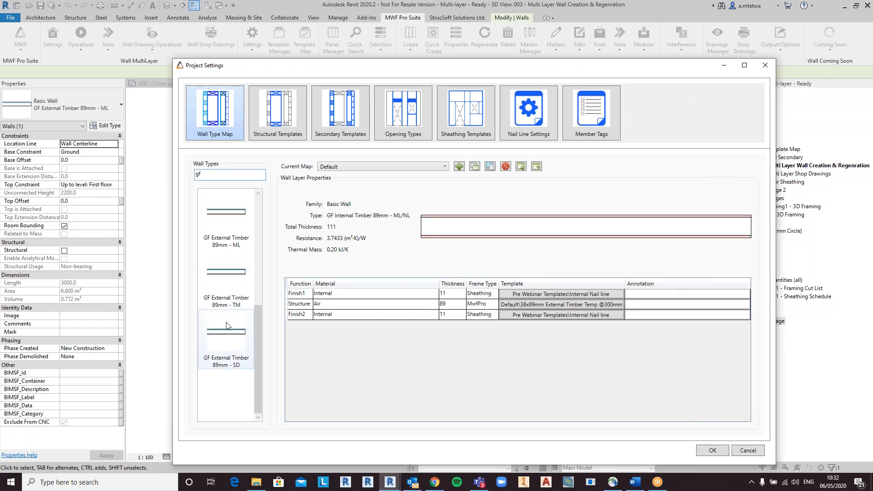
click(242, 240)
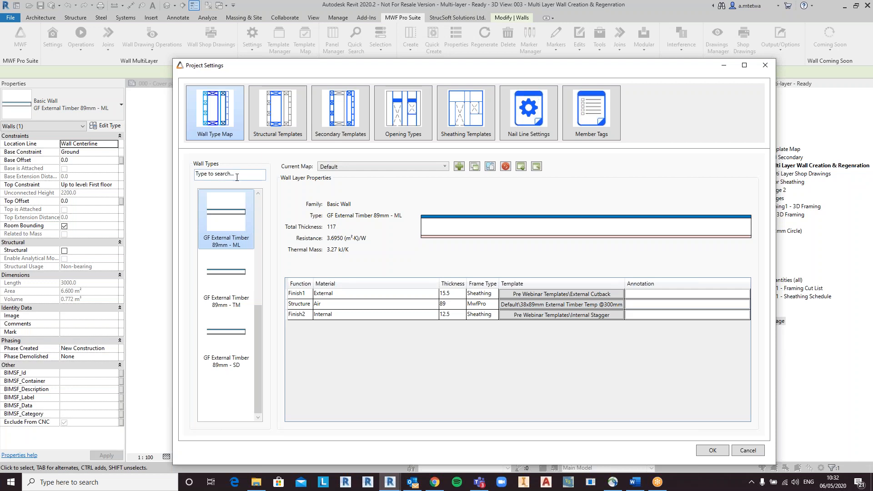
click(242, 173)
text(ff)
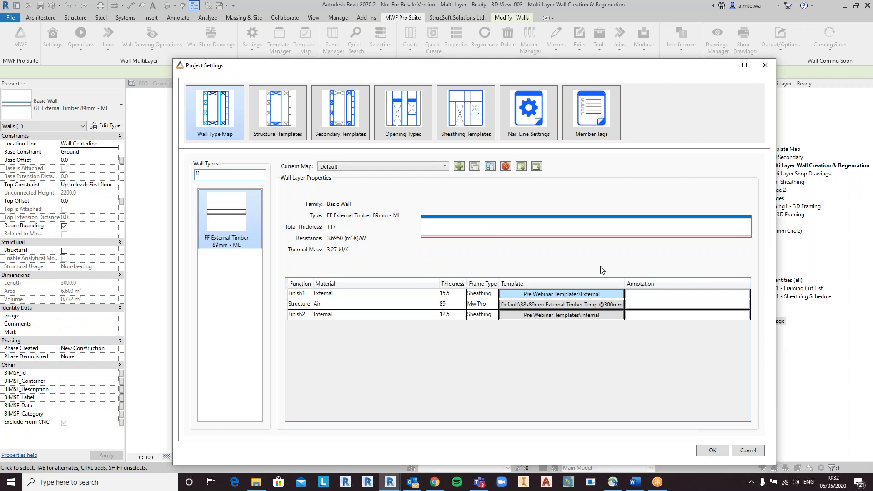
click(712, 450)
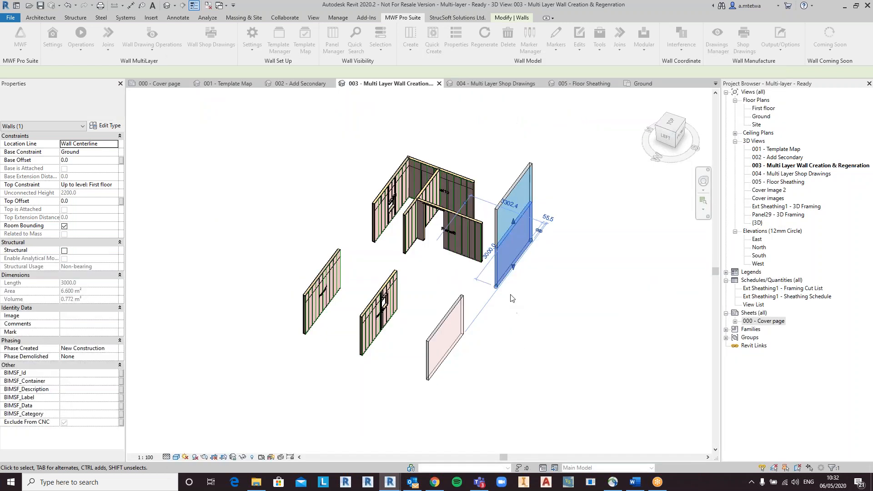
Step: Select both ground-floor and first-floor parts of the external wall and create multilayer panels on them
drag(552, 230, 524, 182)
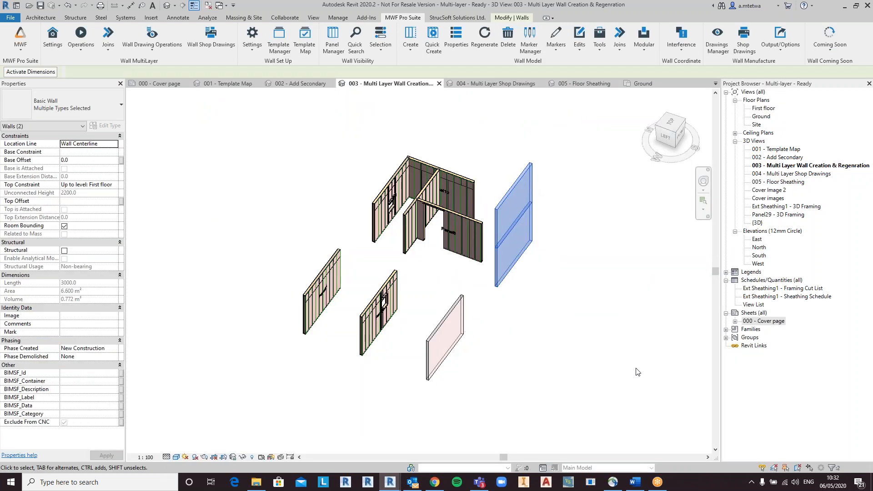
click(93, 46)
click(100, 75)
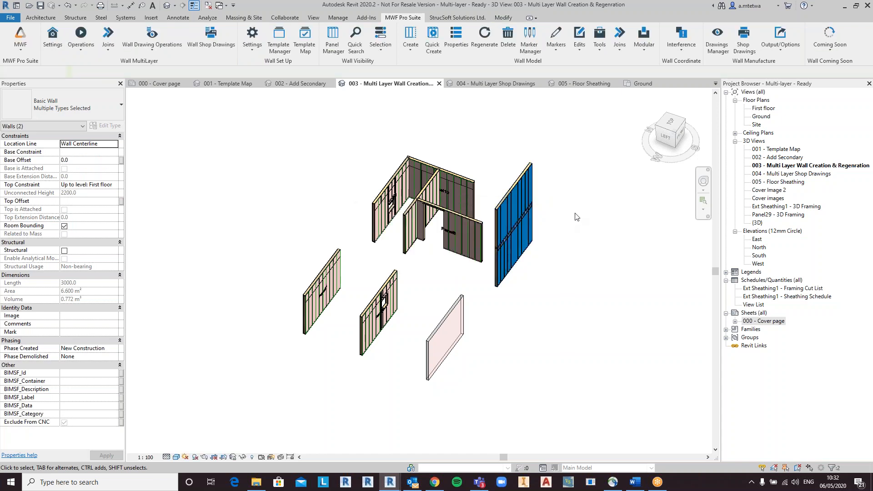
Step: Zoom and orbit around the new two-storey wall panels, selecting sheathing boards to inspect them
scroll(579, 245, up, 5)
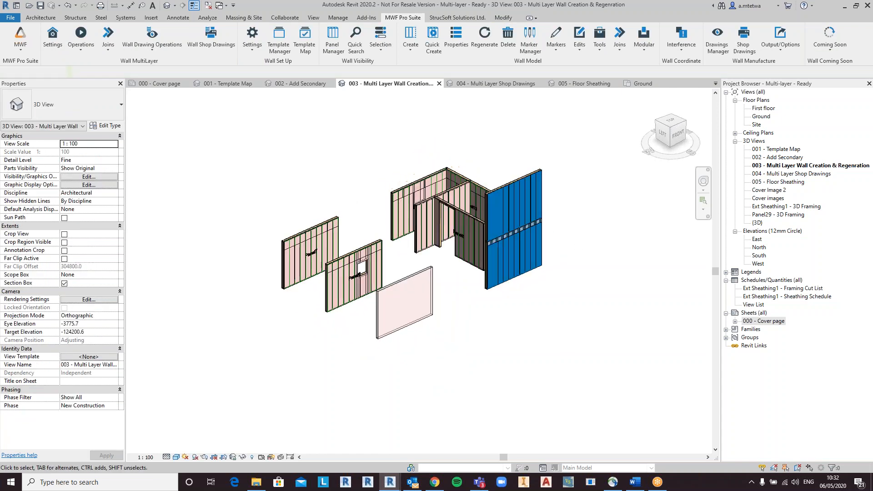
scroll(481, 221, up, 2)
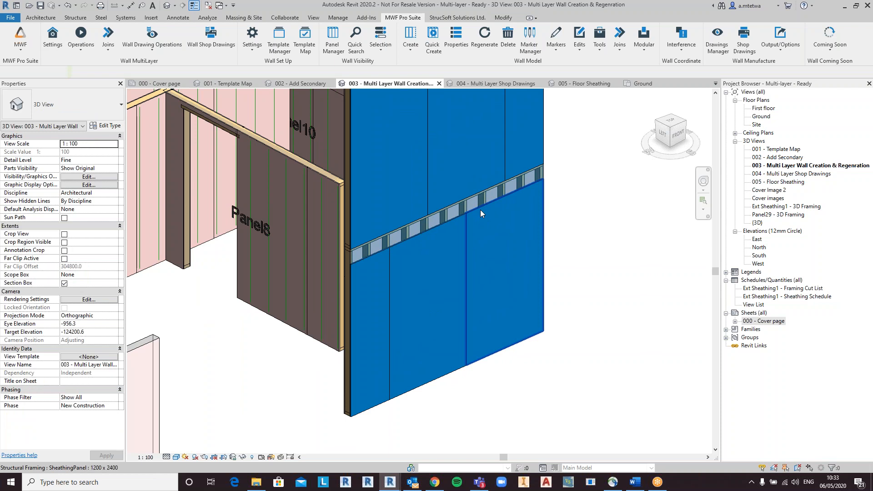
shift+middle_drag(428, 217, 483, 247)
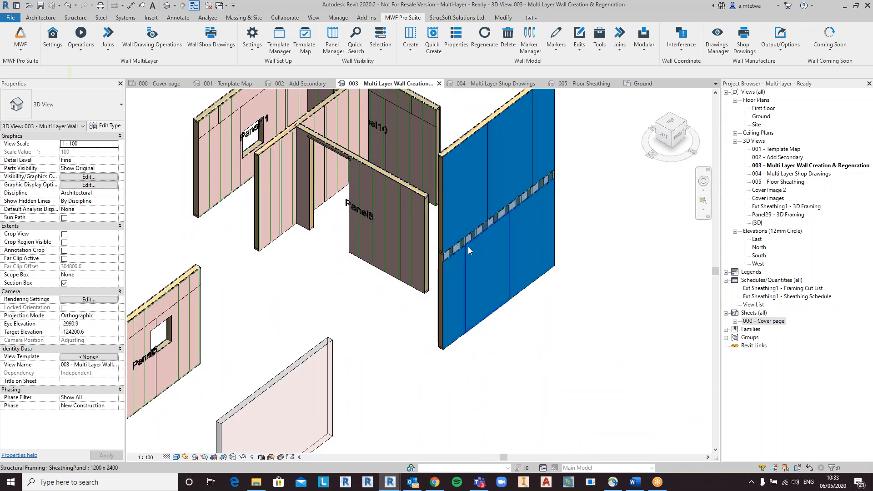
shift+middle_drag(445, 257, 550, 259)
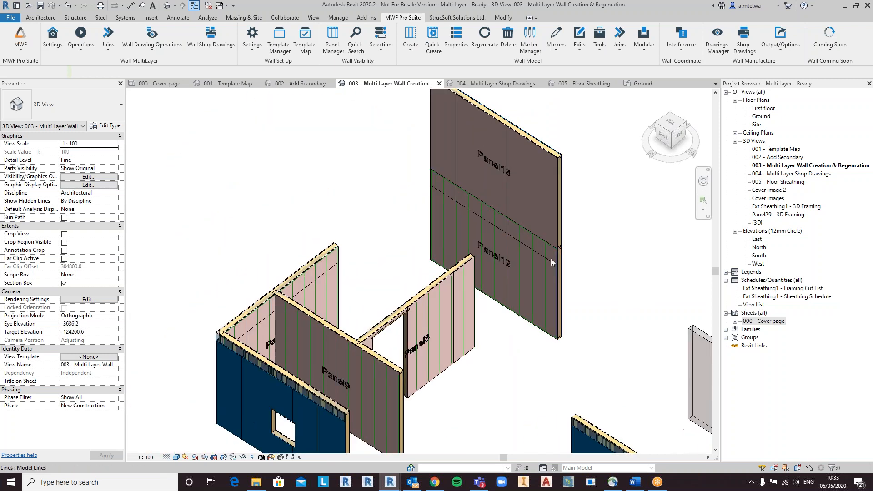
click(539, 152)
shift+middle_drag(597, 216, 465, 169)
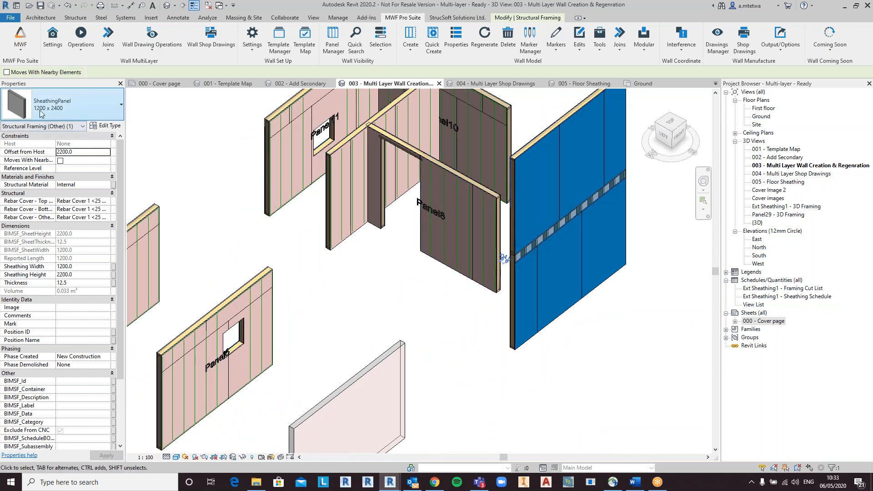
click(557, 177)
shift+middle_drag(482, 231, 387, 255)
key(Escape)
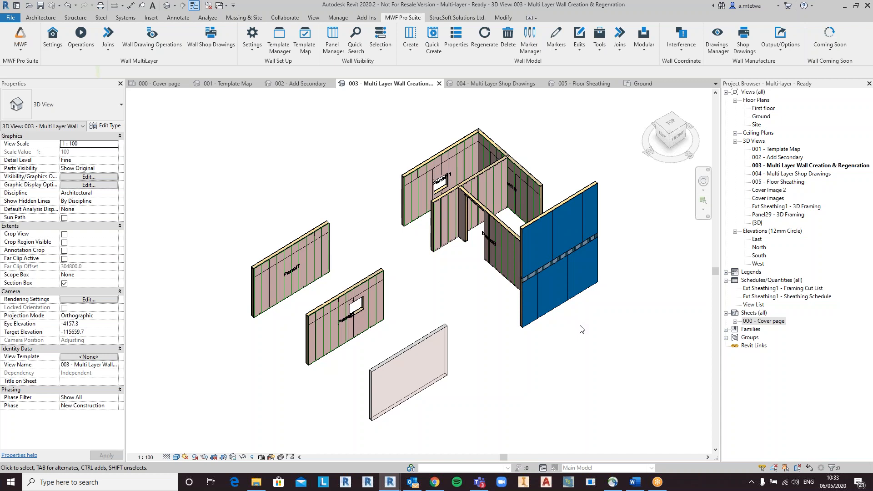
Step: Open the 004 Multi Layer Shop Drawings view and the Wall Drawings Manager, selecting Multi layer Shop Drawing (Multi)
double_click(812, 174)
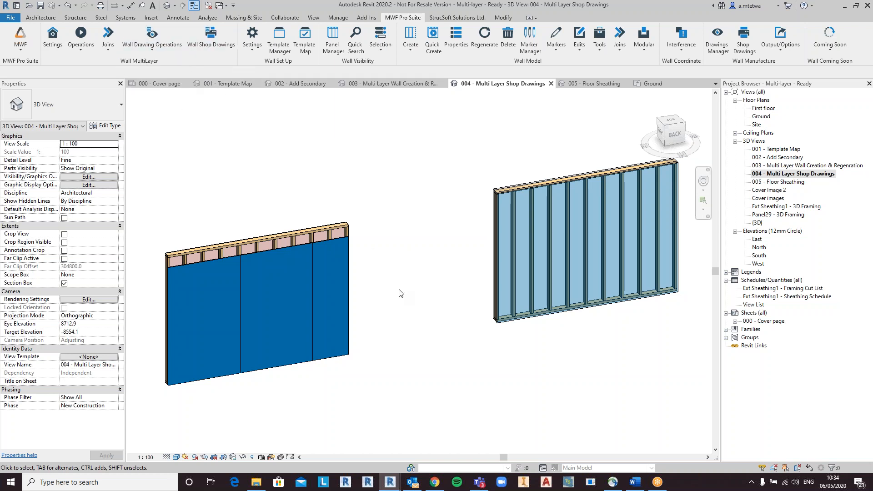
middle_drag(389, 274, 406, 266)
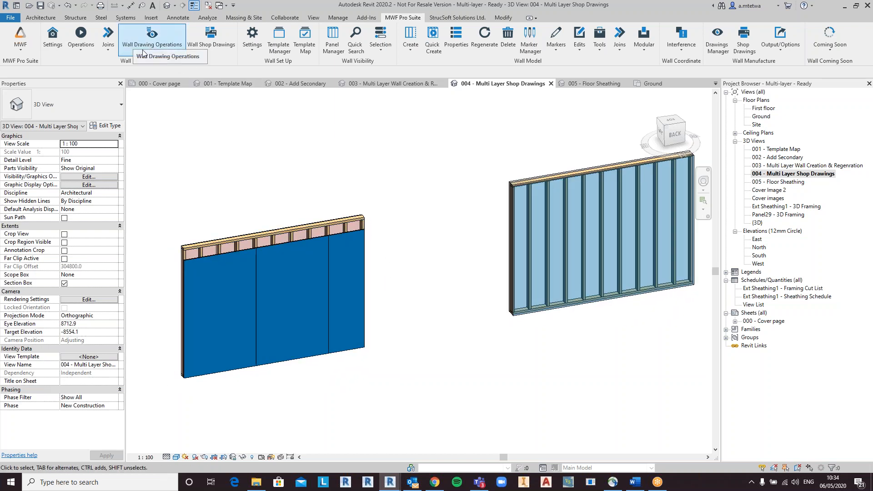
click(166, 50)
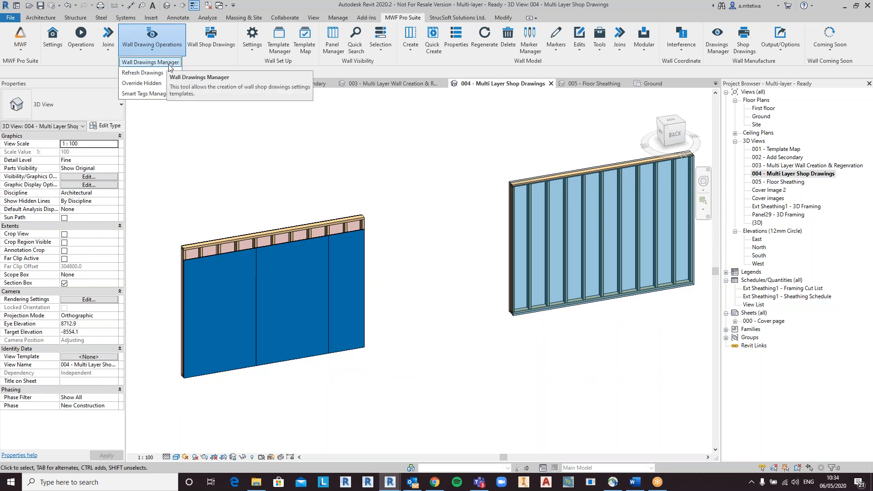
click(169, 67)
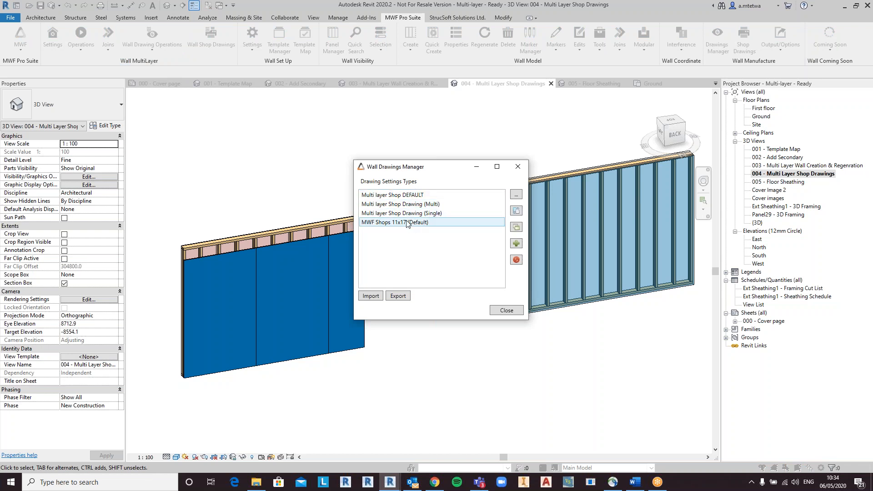
click(431, 208)
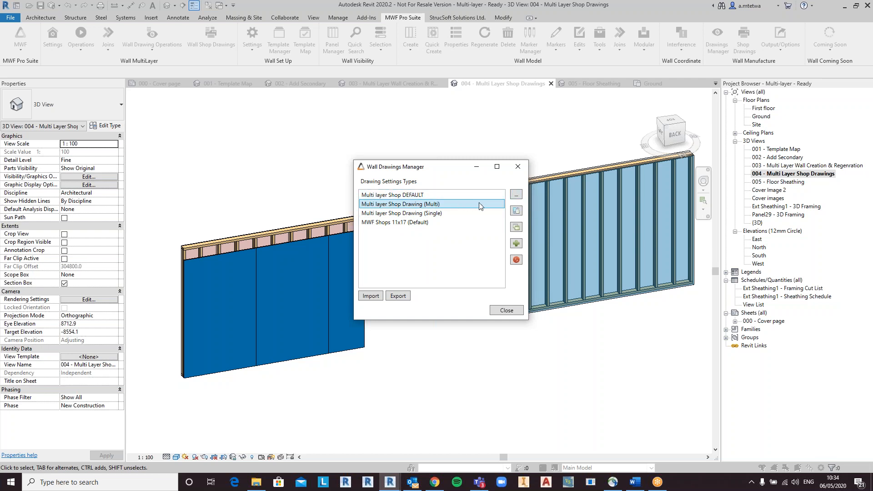
Step: Edit the selected drawing settings and open the properties of the Multi Layer webinar sheet layout
click(517, 197)
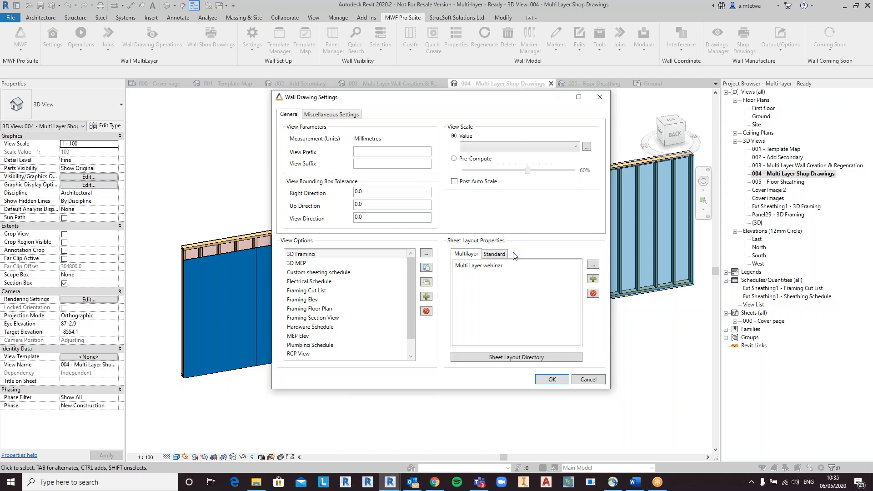
click(523, 267)
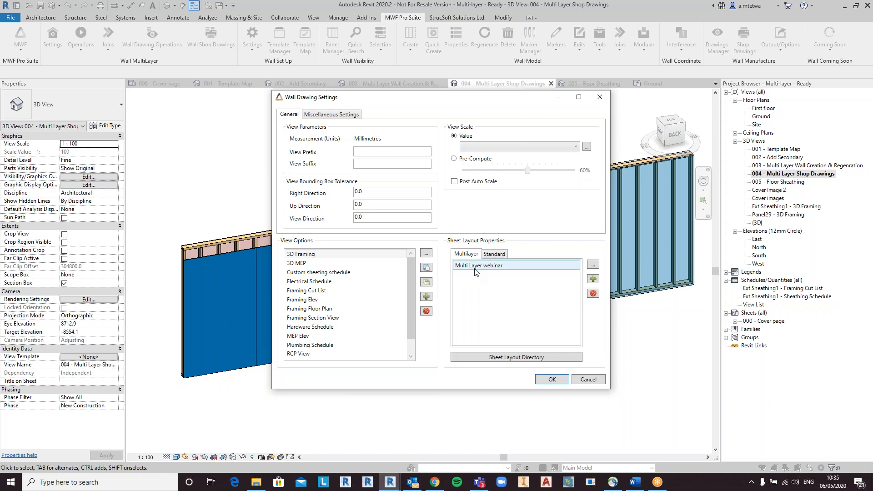
click(593, 265)
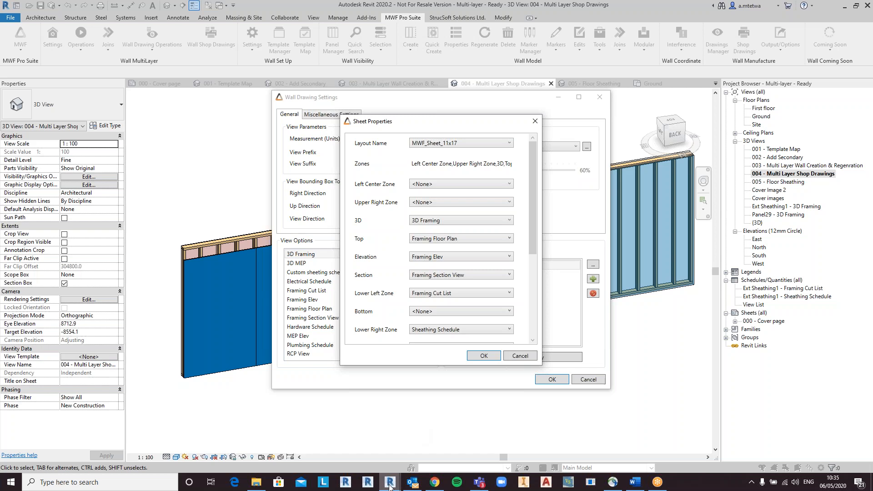
Step: Switch to the MWF_Sheet_11x17 sheet family window and select its Elevation zone
mouse_move(390, 487)
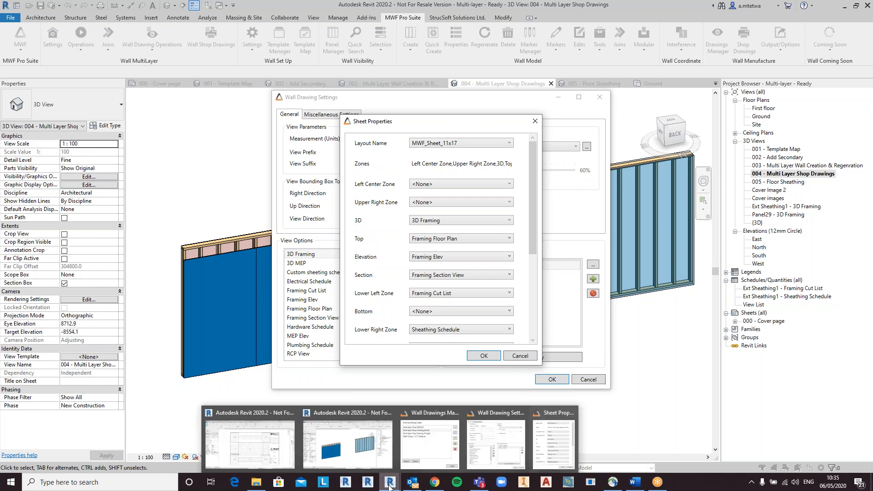
click(275, 441)
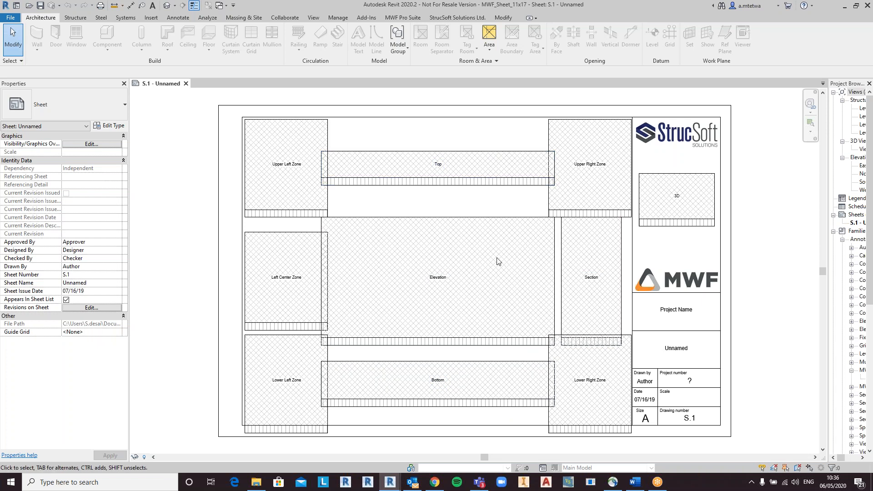
click(494, 220)
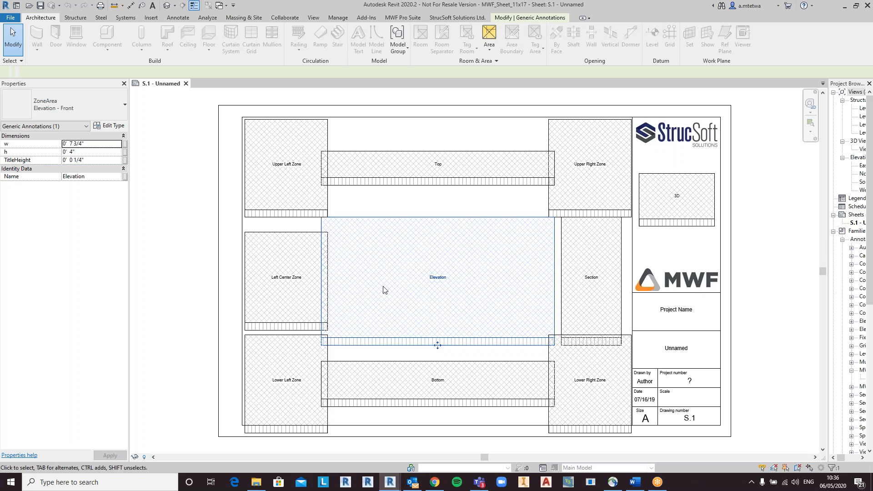
Step: Select the Top zone in the sheet family, then switch back to the project's Sheet Properties dialog
click(460, 207)
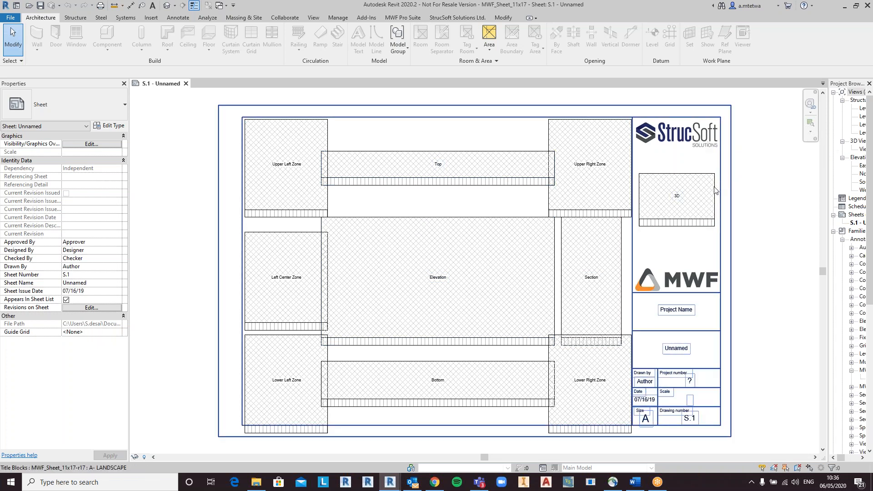
click(525, 184)
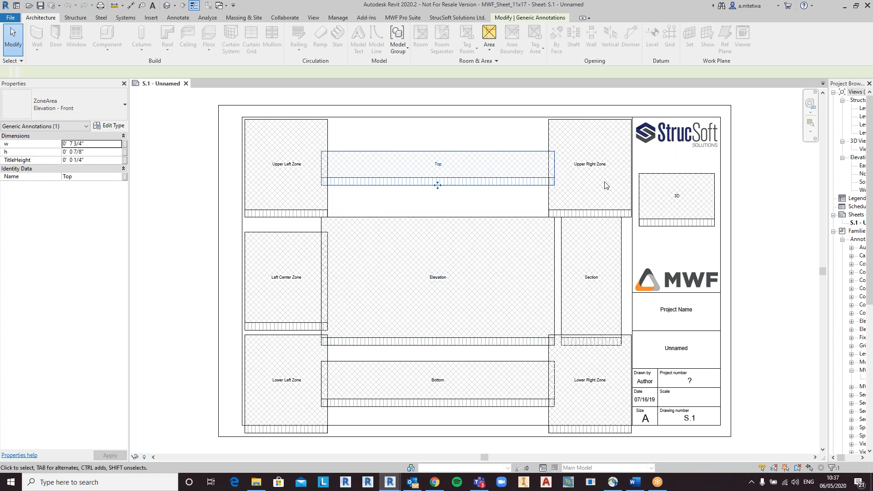
mouse_move(390, 482)
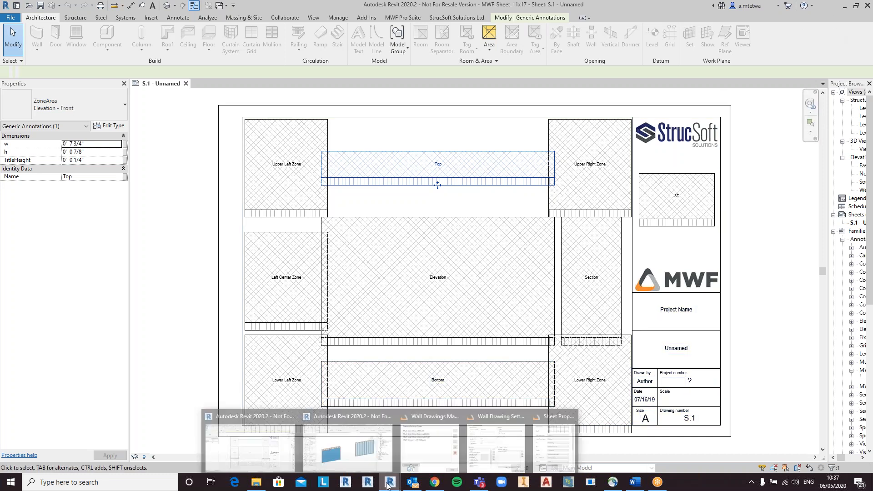
click(351, 438)
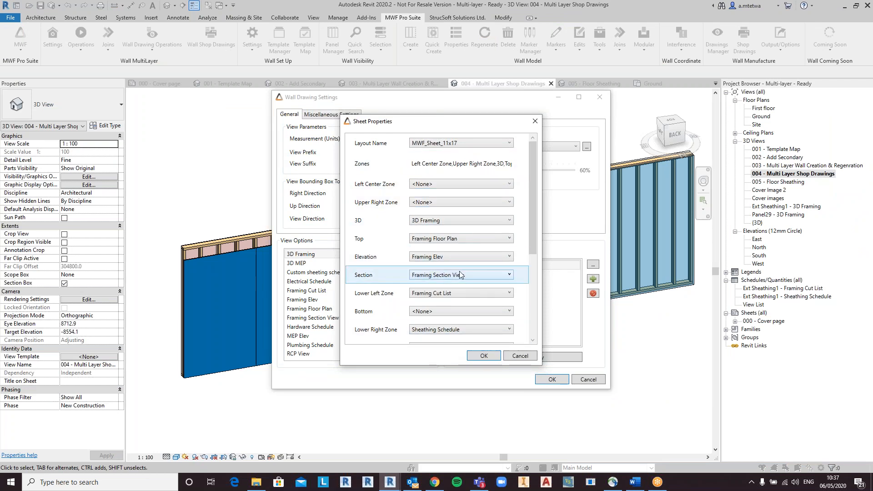
Step: Review the sheet layout's zone view assignments, margins and sheet naming options, then confirm the Sheet Properties dialog
click(471, 184)
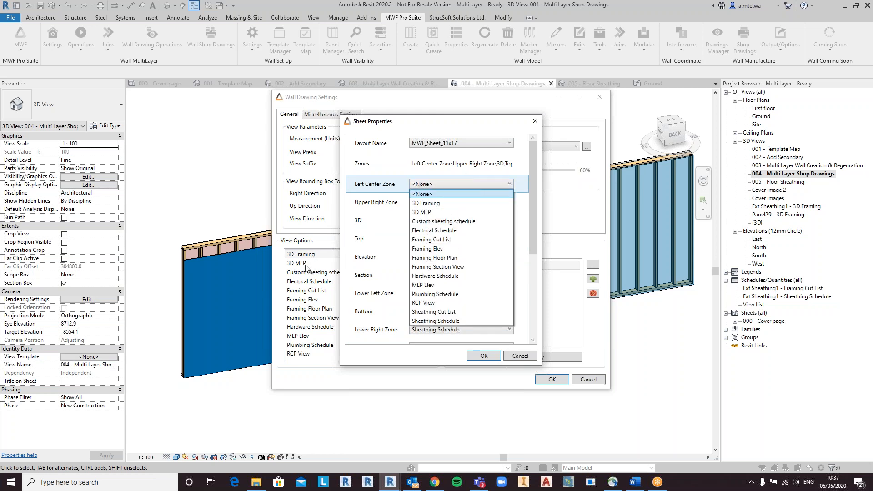
click(467, 182)
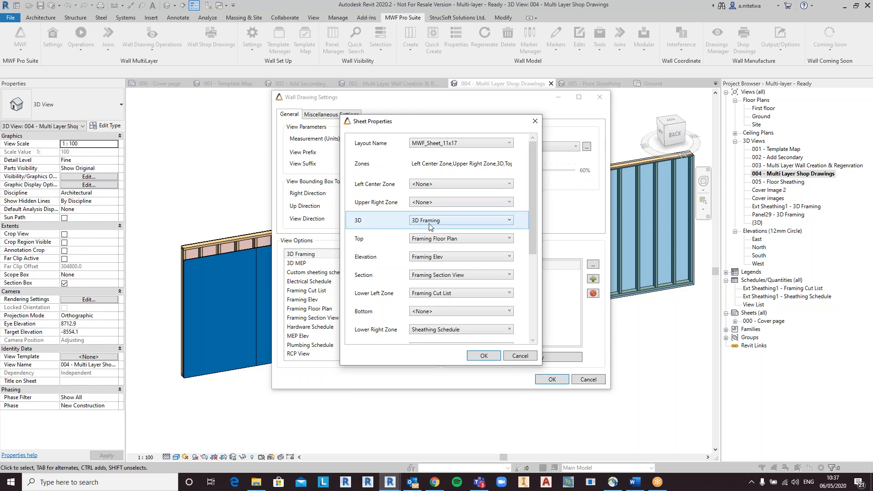
drag(531, 207, 532, 241)
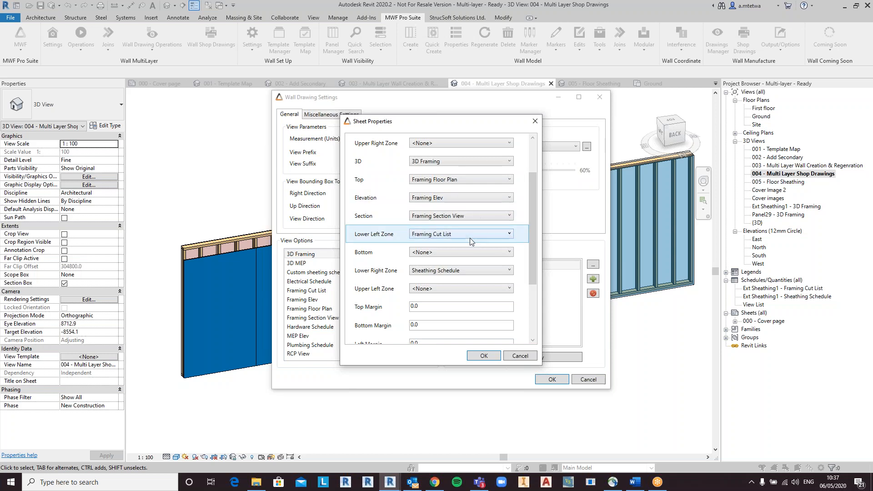
drag(532, 219, 529, 300)
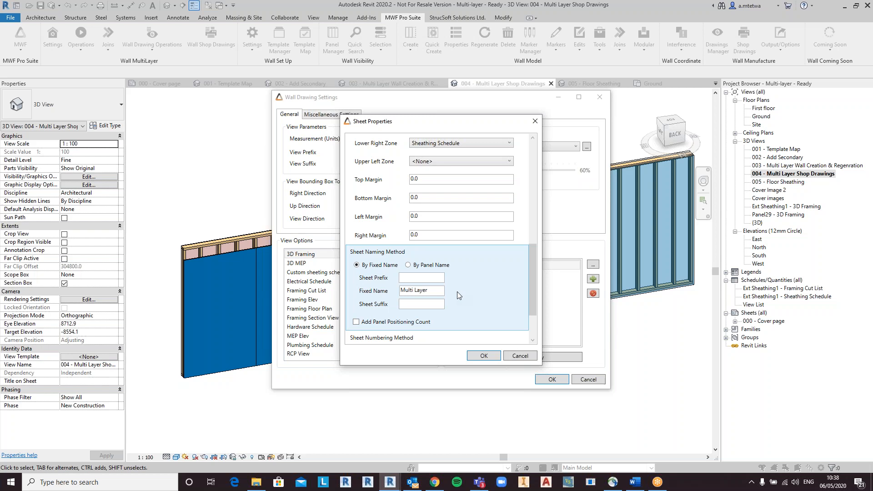
drag(531, 266, 533, 309)
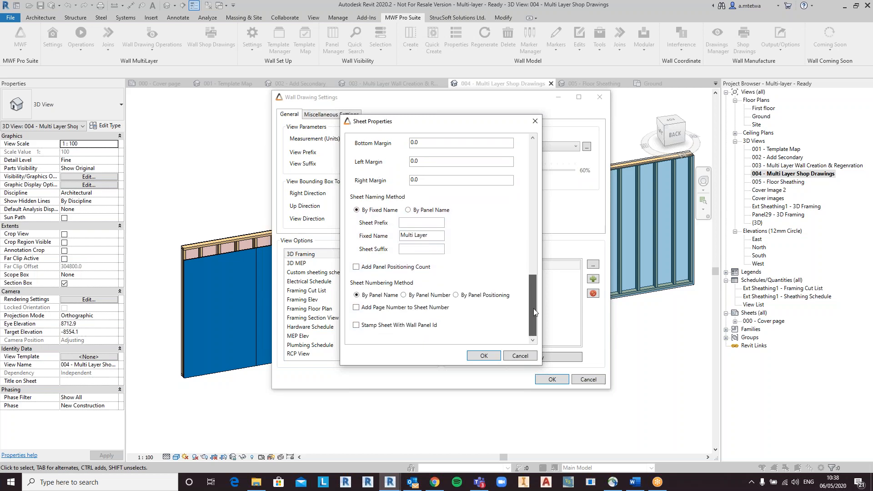
click(478, 355)
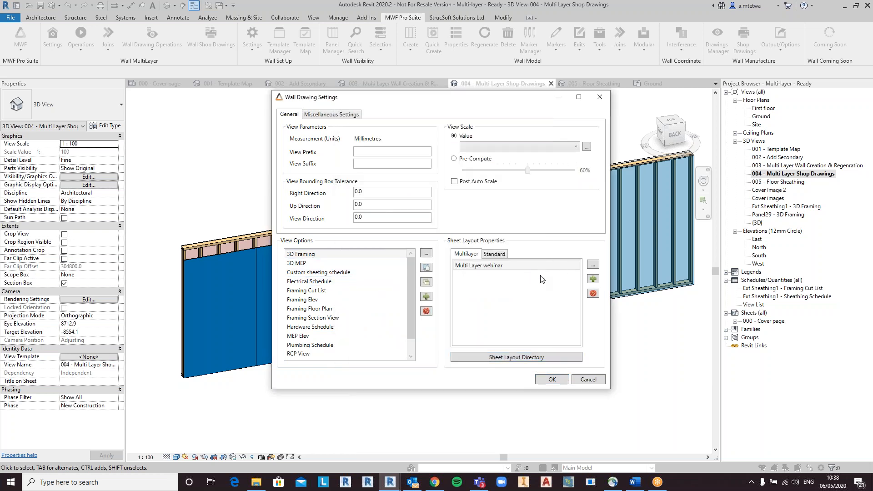
Step: Open the Framing Elev view options and browse its dimension and label annotations and view settings
click(309, 302)
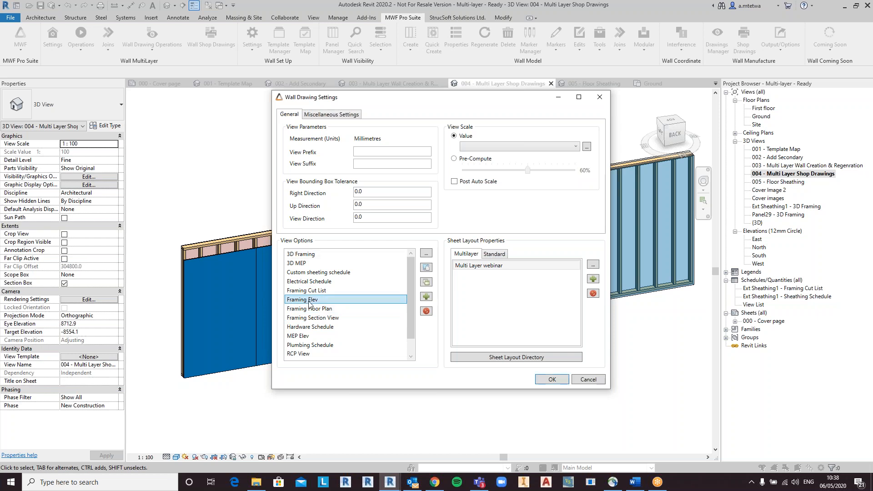
click(426, 254)
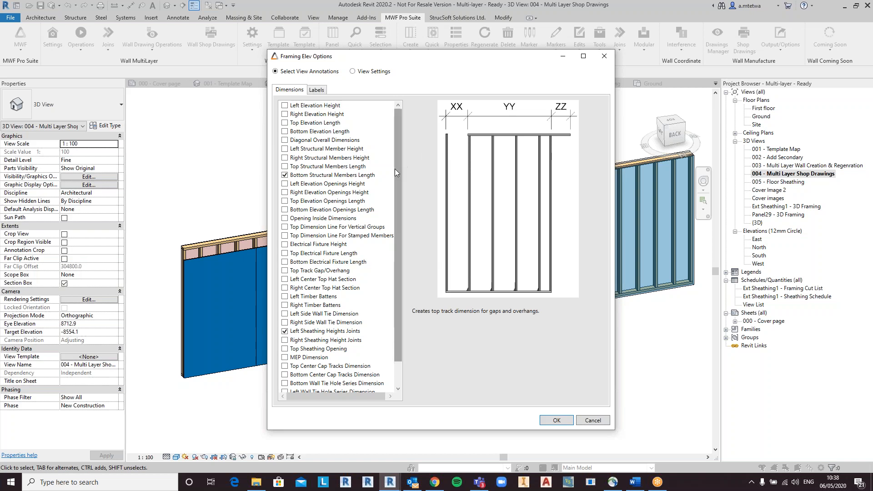
mouse_move(382, 176)
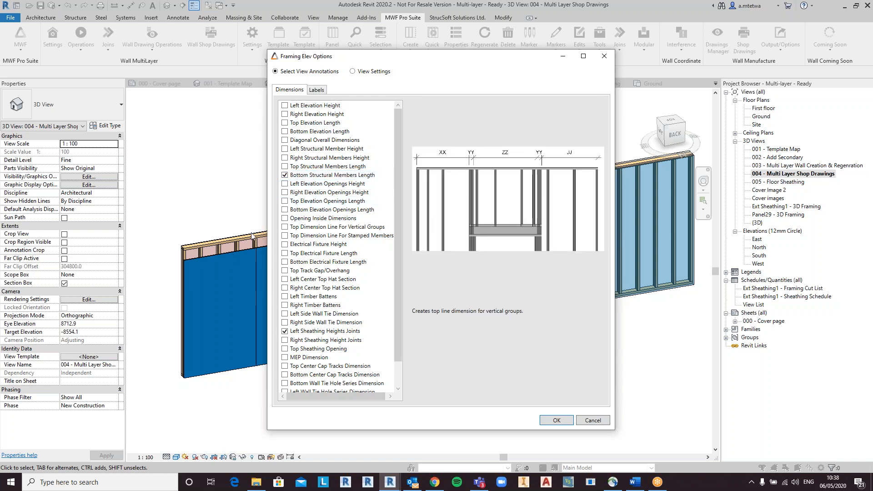
mouse_move(335, 335)
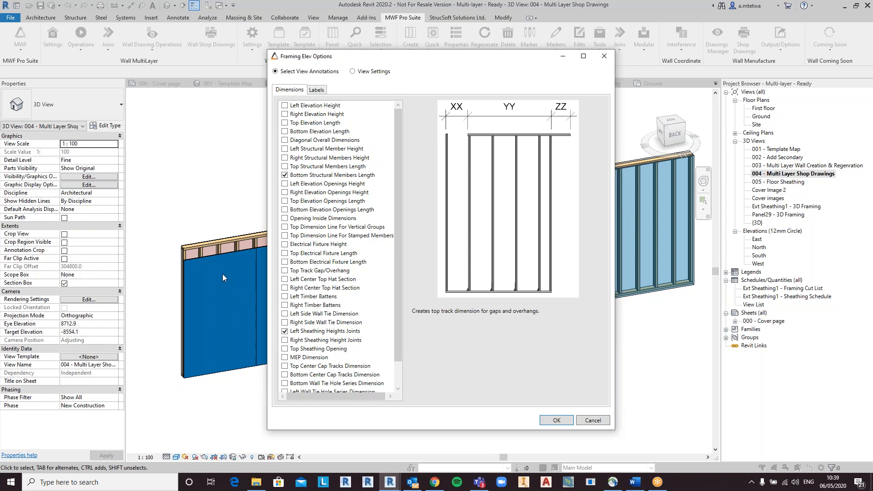
click(317, 91)
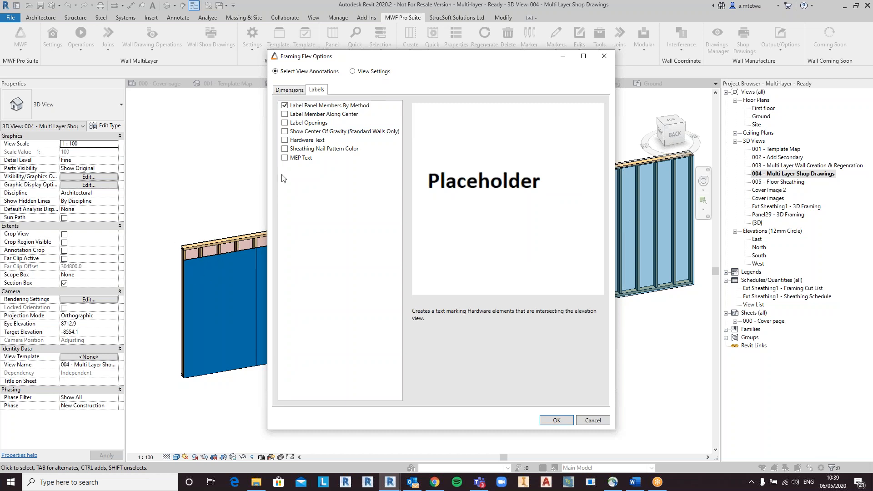
click(353, 72)
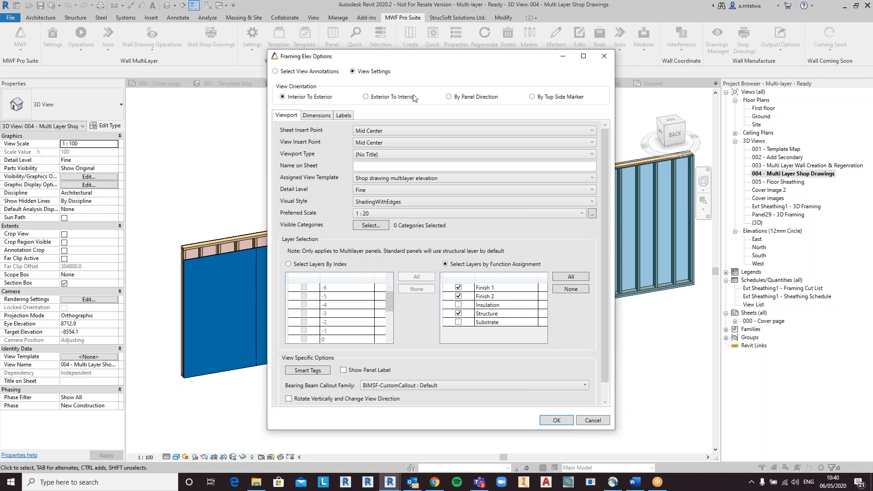
Step: Set the Framing Elev view orientation to Exterior To Interior, review its dimension and label settings, and confirm
click(459, 97)
click(366, 97)
click(331, 121)
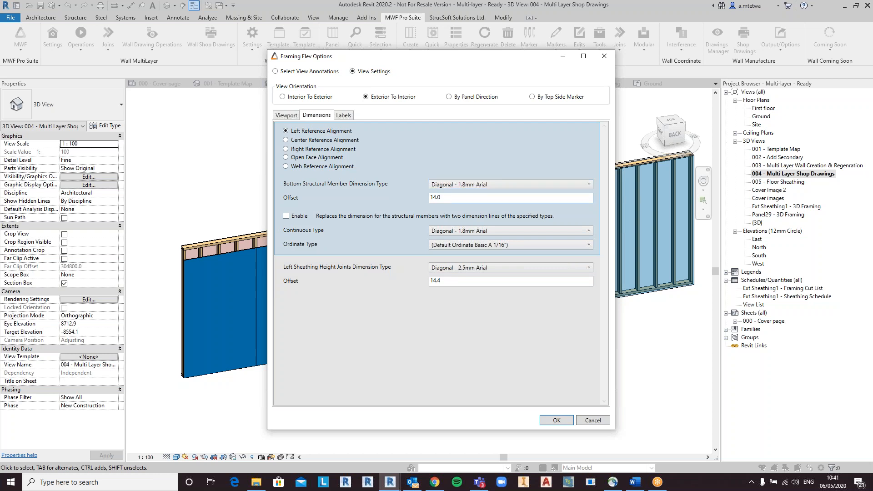
click(525, 183)
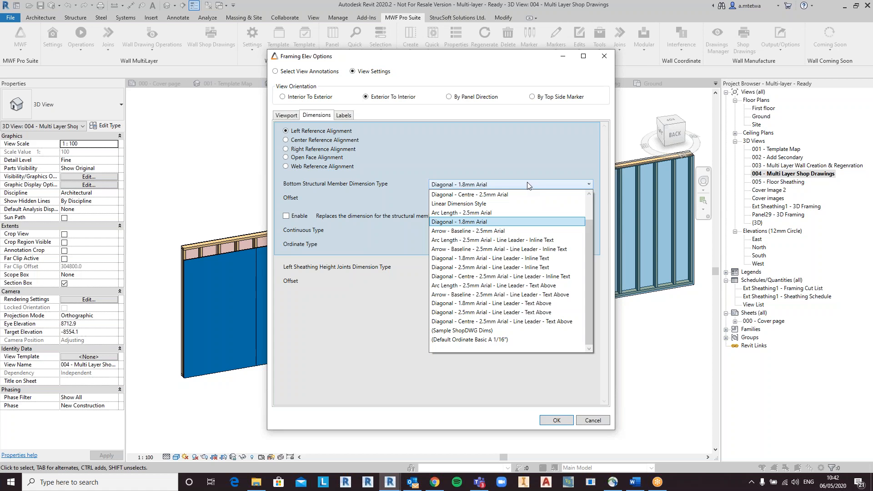
click(528, 185)
click(344, 115)
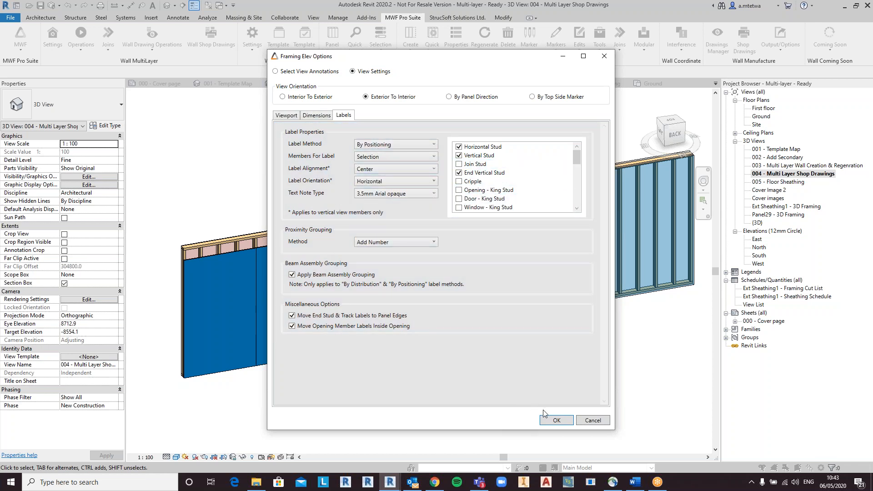
click(556, 421)
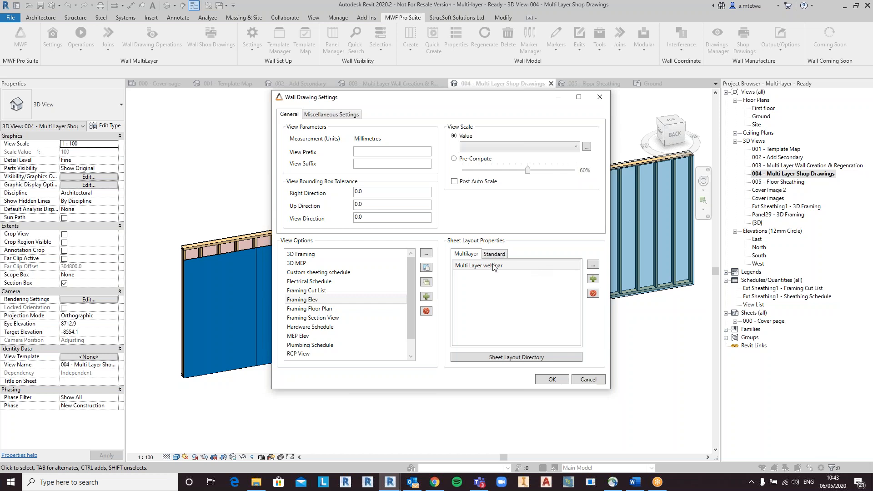
Step: Inspect the Framing Cut List view options' data fields, then save the drawing settings and close the Wall Drawings Manager
scroll(325, 347, down, 2)
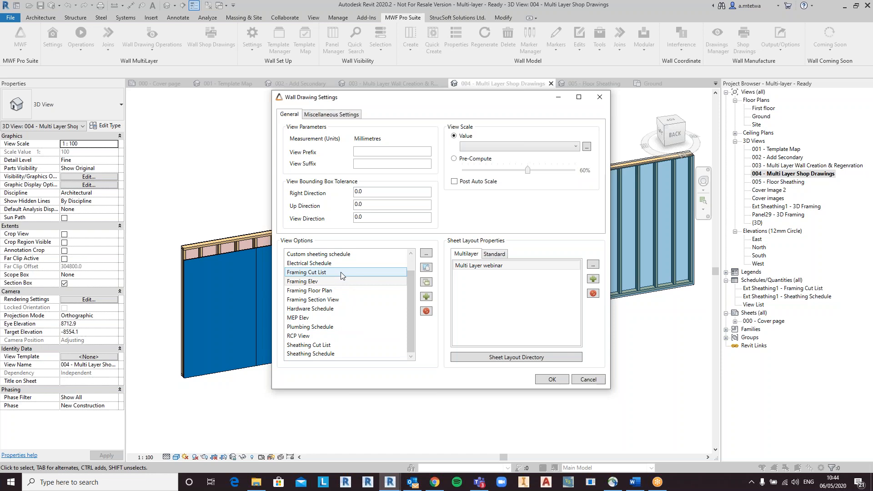
click(427, 253)
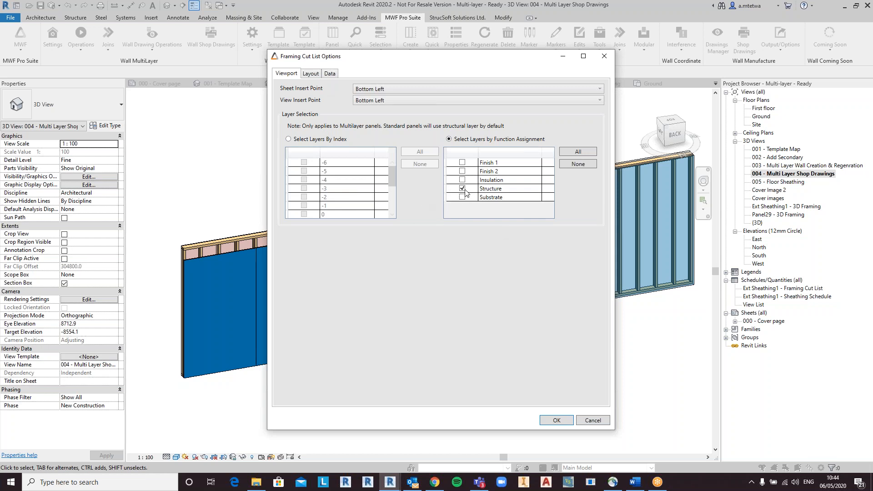
click(333, 74)
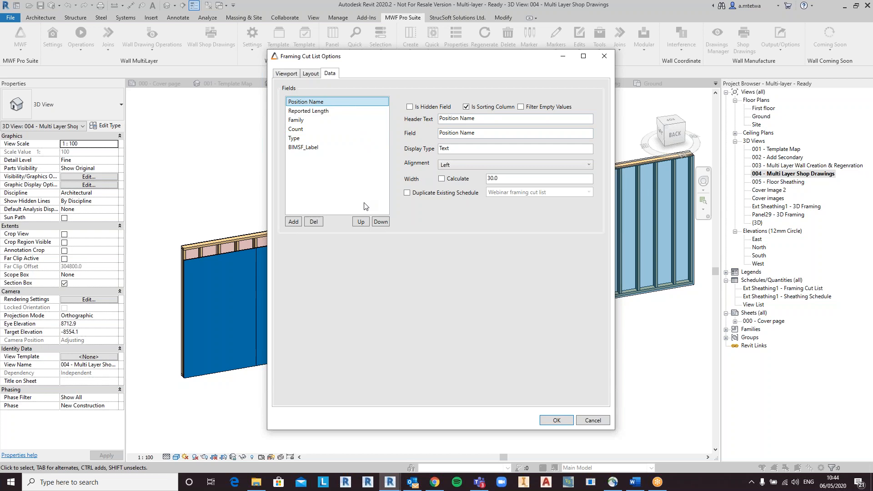
click(596, 423)
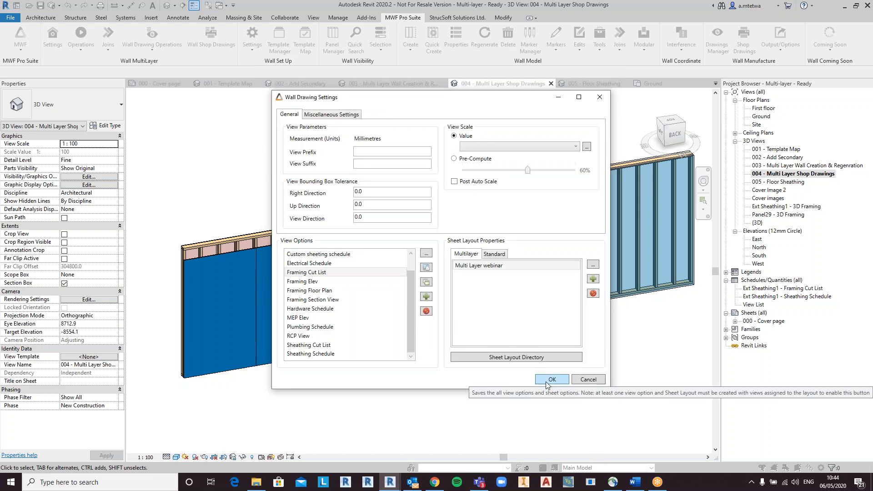
click(547, 382)
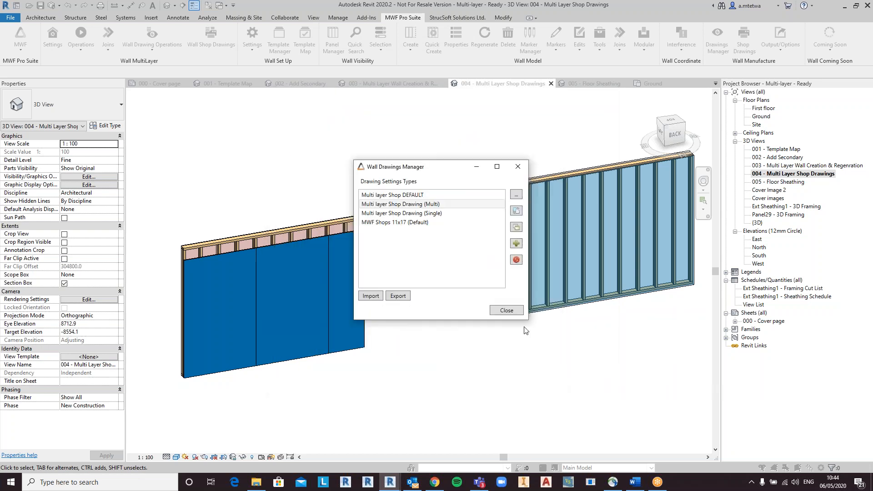
click(518, 312)
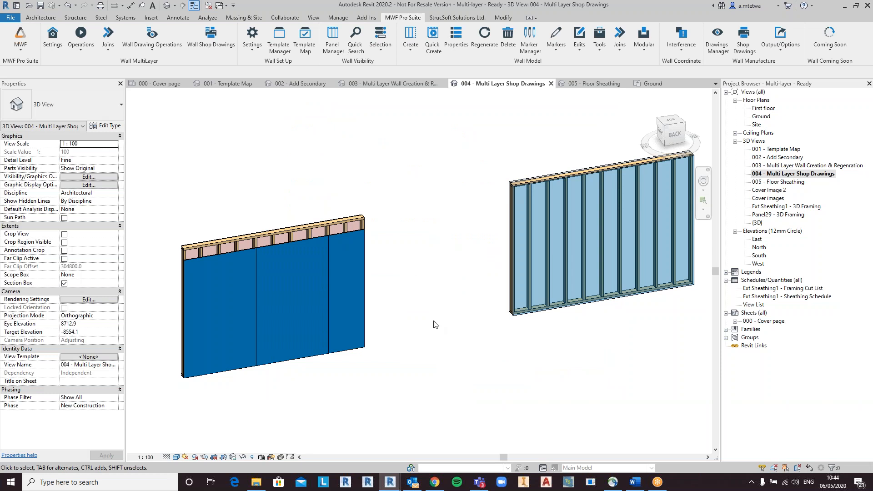
Step: Select the wall panel and generate its shop drawings with Multi layer Shop Drawing (Multi), overriding existing ones
click(328, 233)
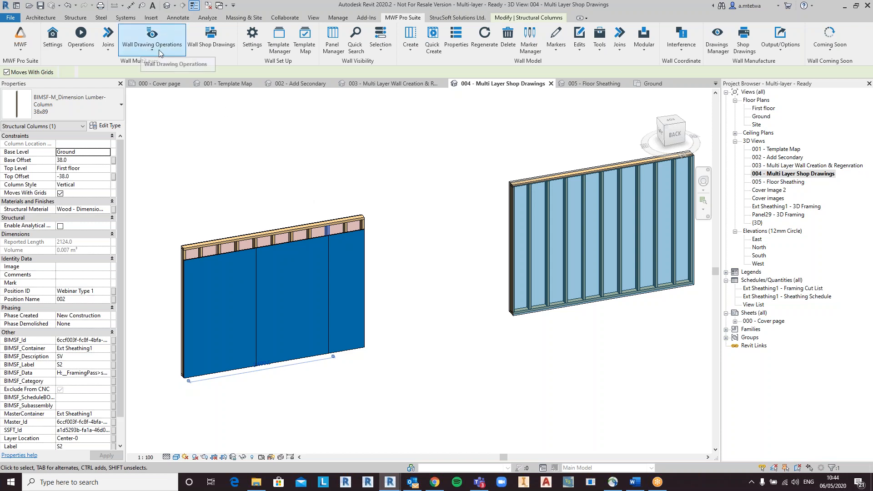
click(216, 45)
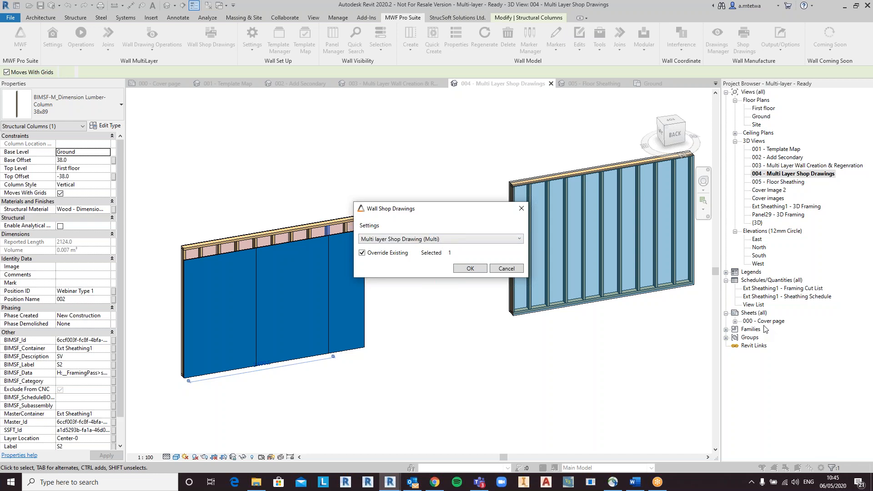
click(464, 269)
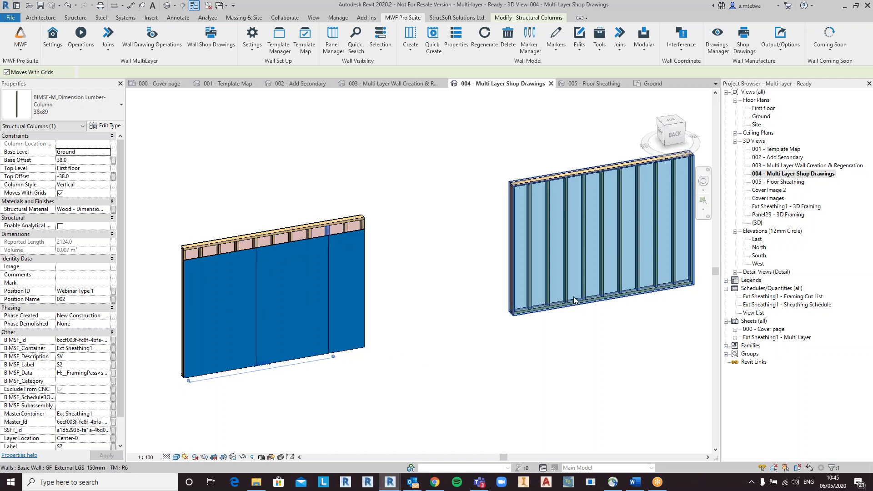
Step: Open the generated Ext Sheathing1 - Multi Layer sheet and inspect its elevation, dimensions and schedules
click(736, 272)
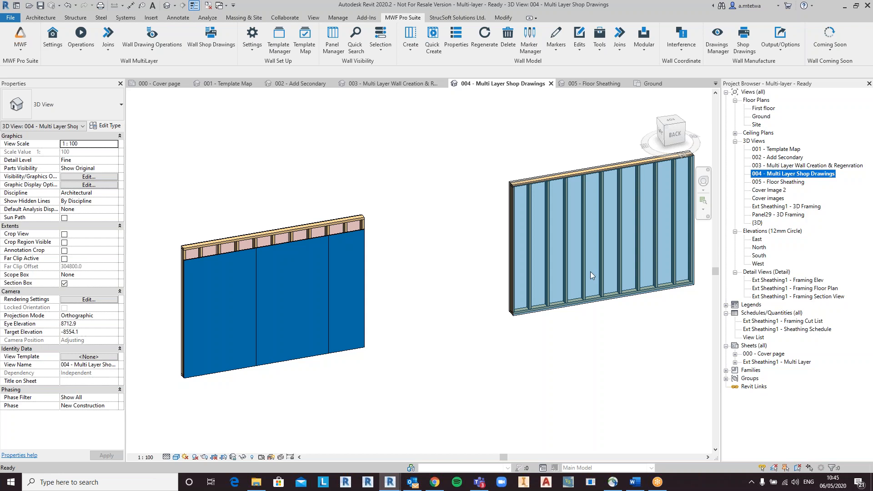
double_click(792, 362)
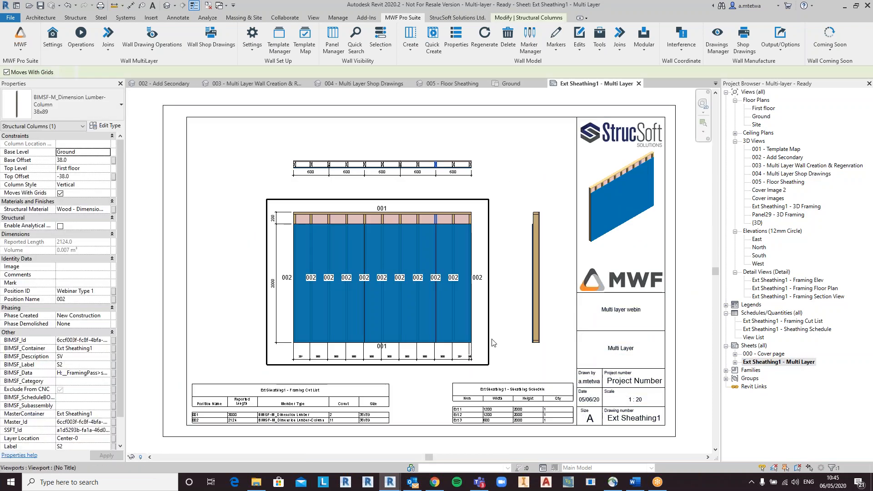
click(494, 343)
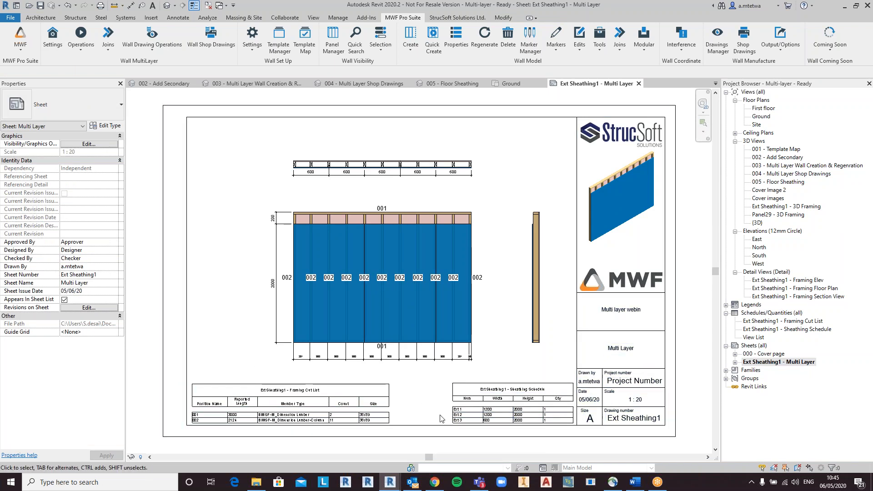
scroll(230, 423, up, 2)
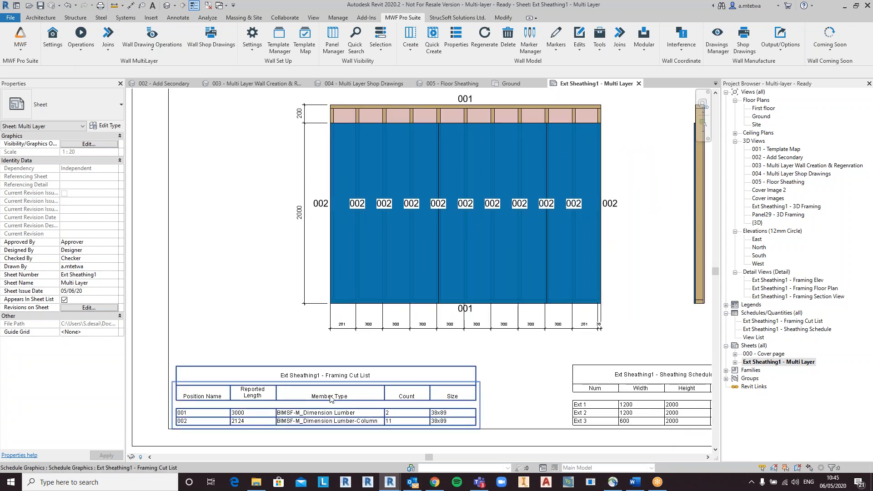
middle_drag(621, 401, 537, 406)
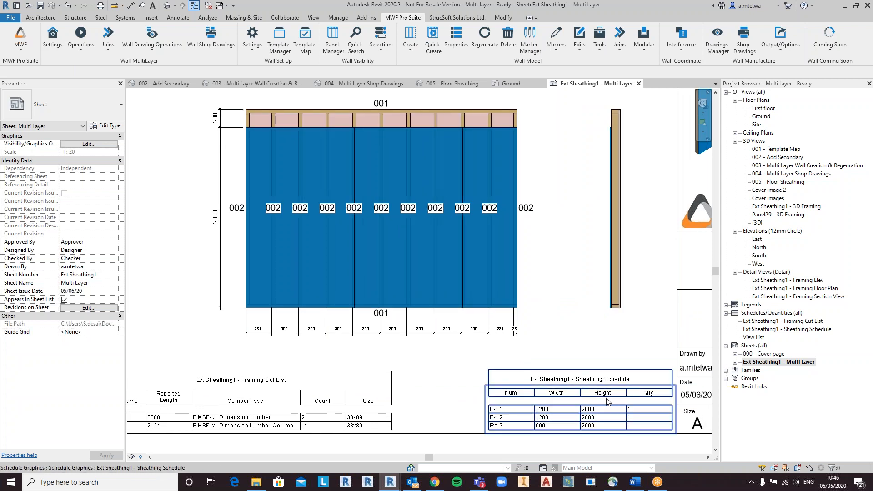
middle_drag(637, 327, 697, 410)
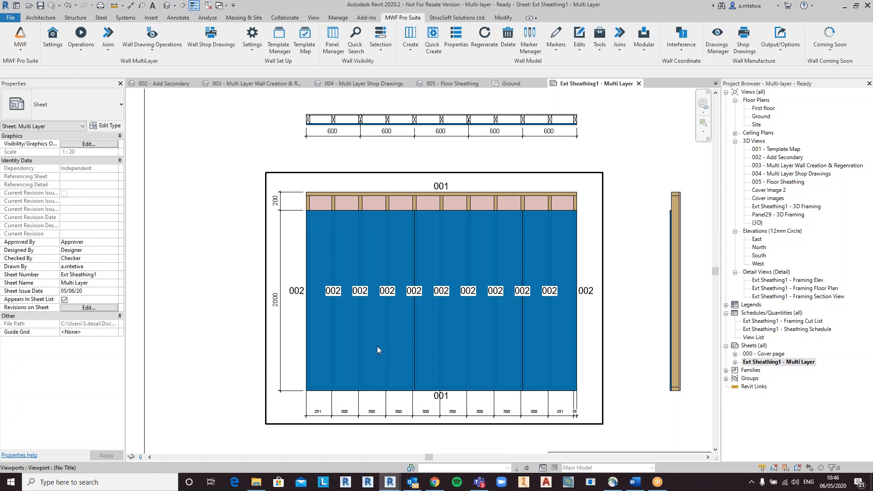
Step: Inspect the framing plan viewport and its sheathing panels on the Ext Sheathing1 - Multi Layer sheet
middle_drag(476, 222, 478, 242)
scroll(330, 249, up, 5)
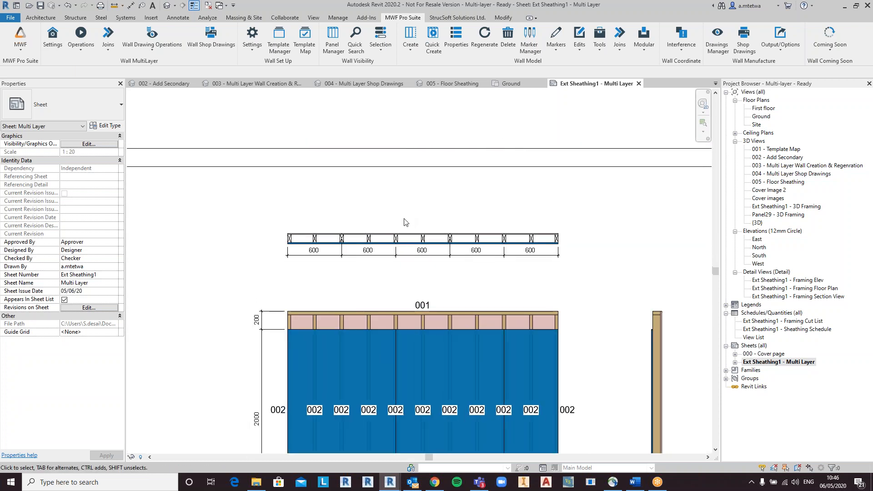
double_click(340, 250)
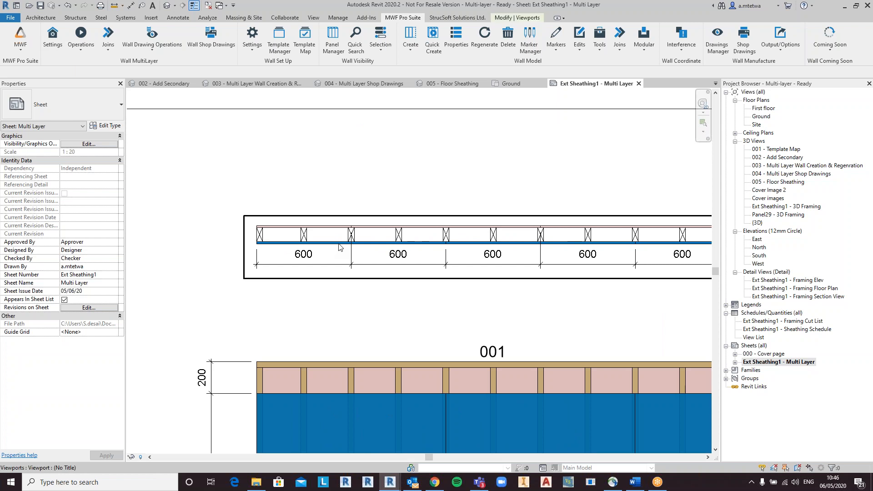
click(338, 253)
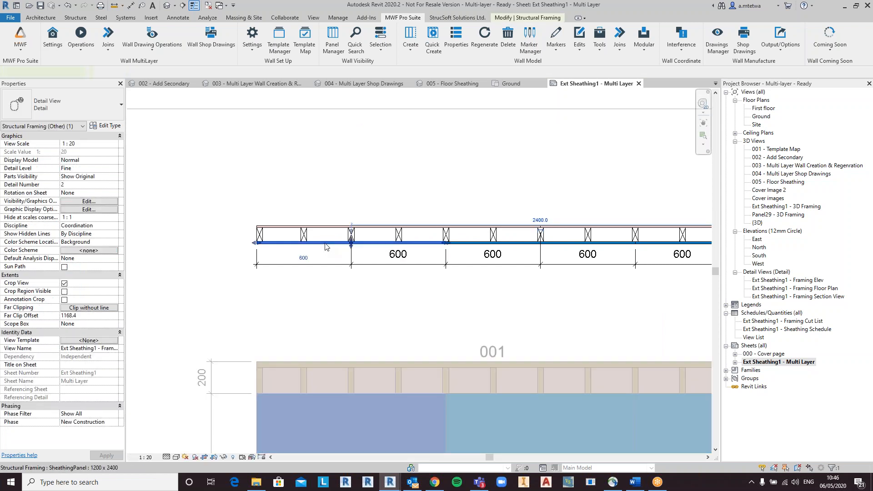
click(455, 305)
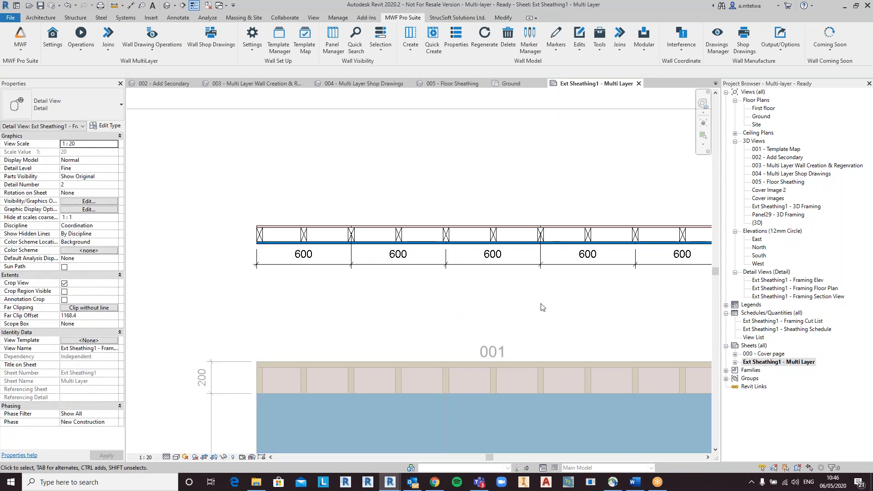
middle_drag(628, 326, 565, 356)
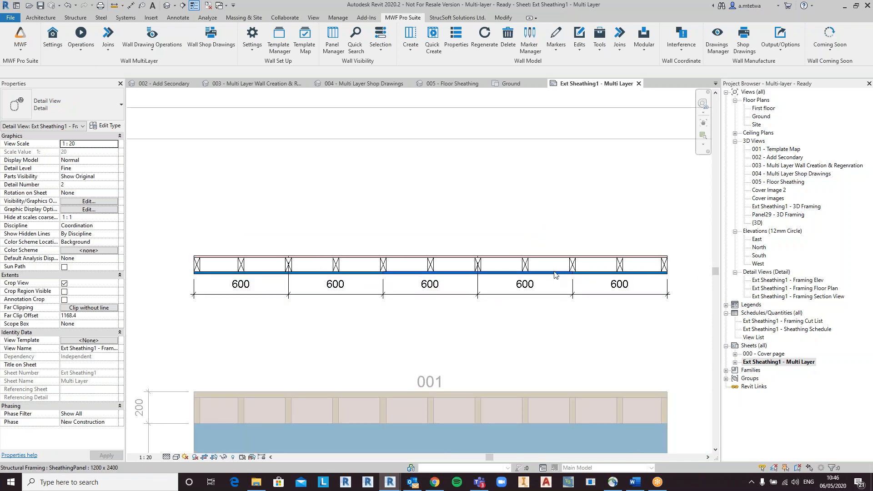
click(500, 269)
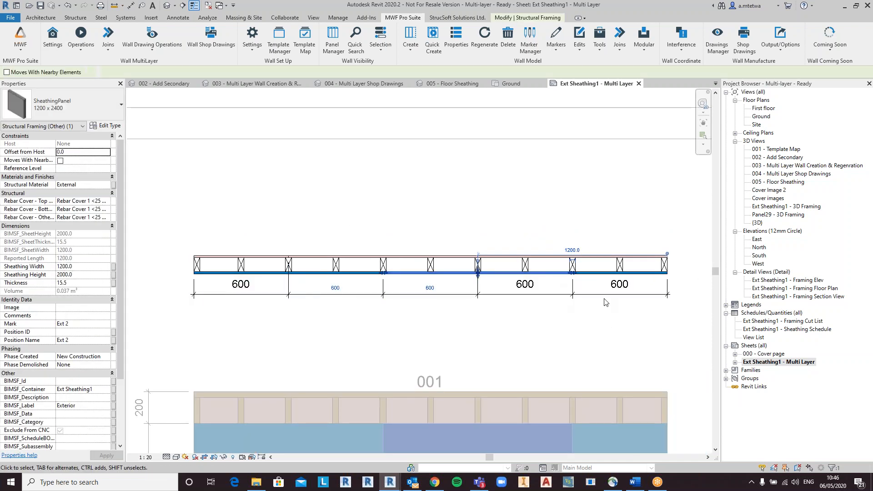
click(591, 275)
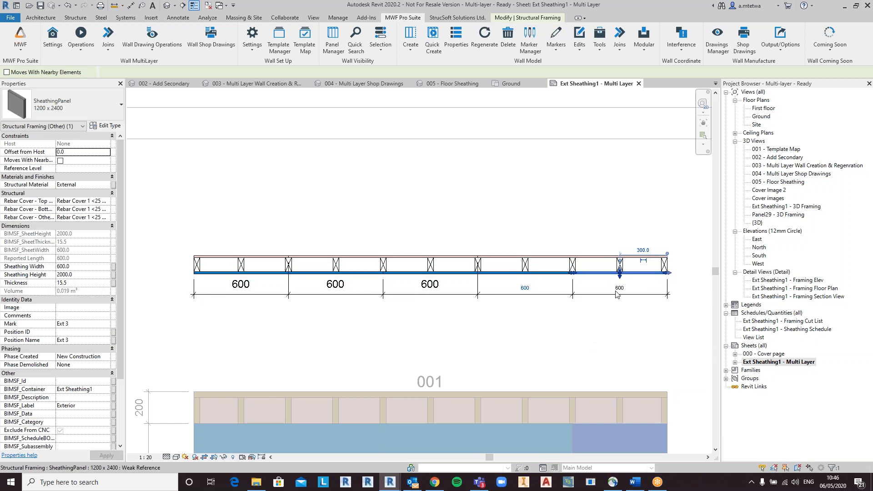
scroll(635, 341, down, 2)
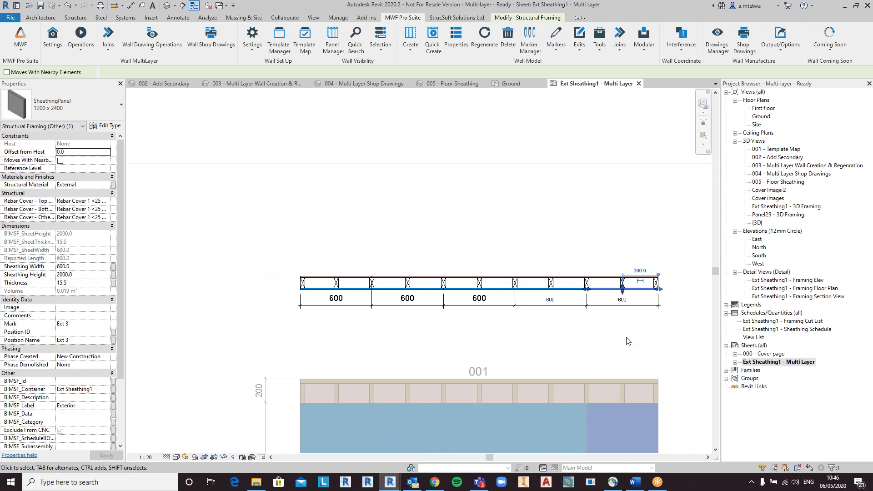
scroll(553, 241, down, 5)
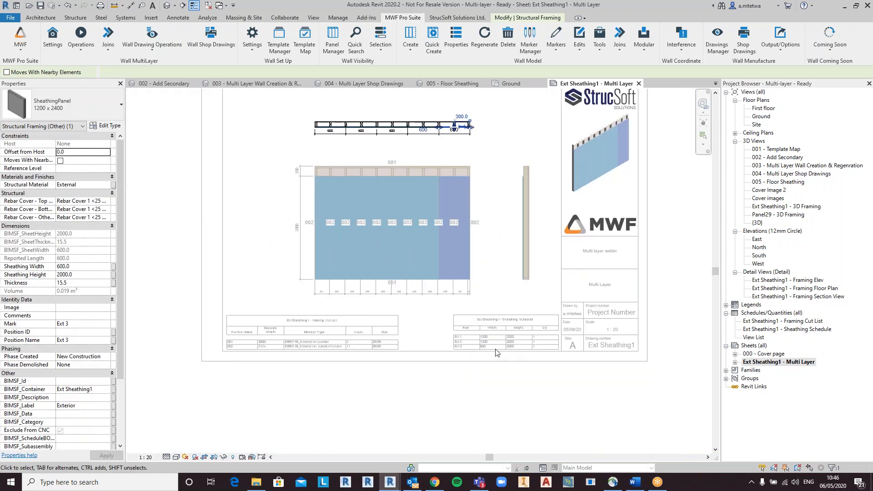
scroll(485, 275, up, 2)
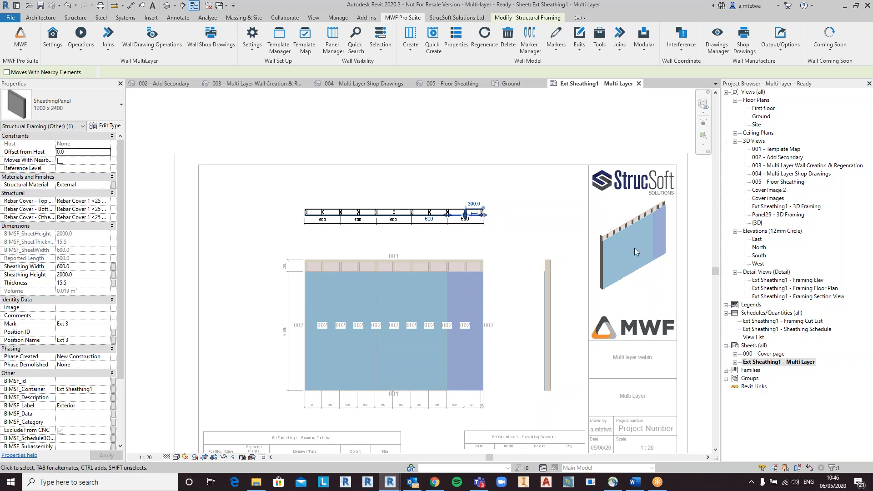
click(510, 293)
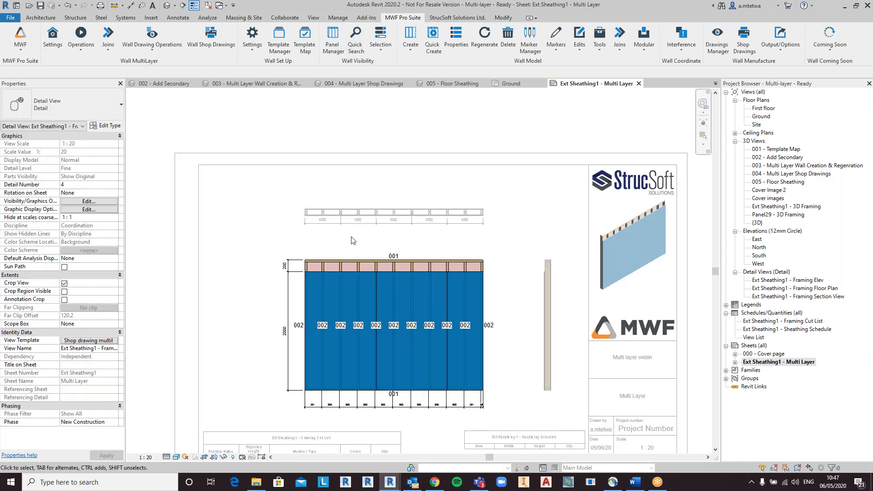
Step: Tag the three sheathing panels above the wall elevation using Tag by Category
click(178, 18)
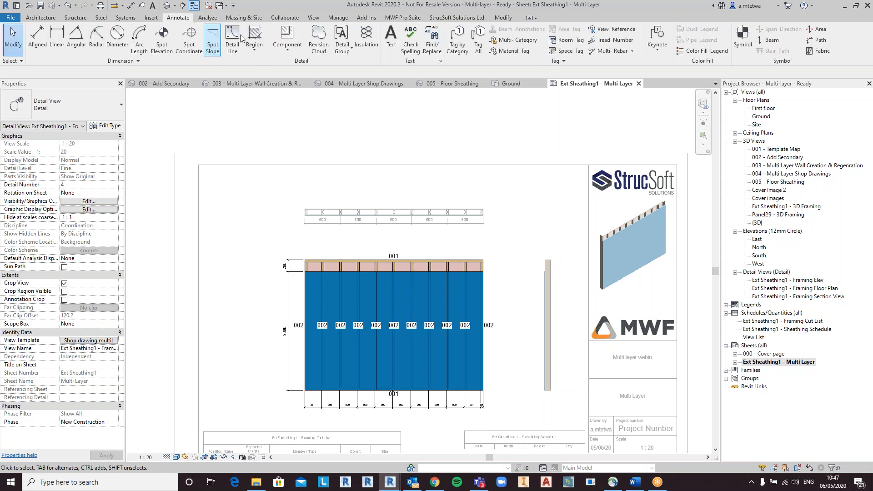
click(458, 44)
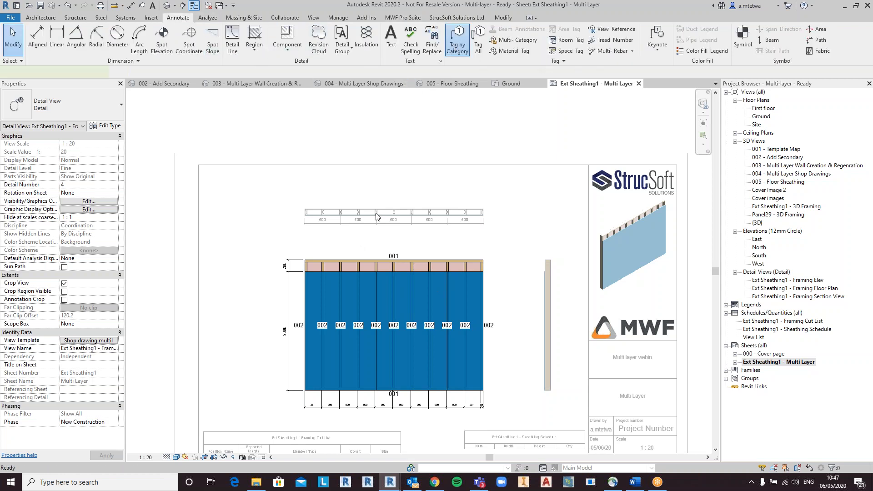
click(329, 274)
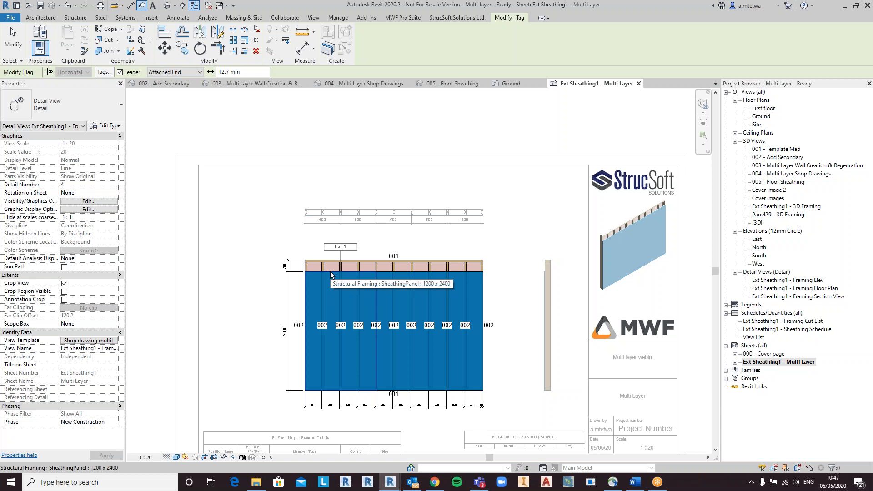
click(414, 273)
click(467, 271)
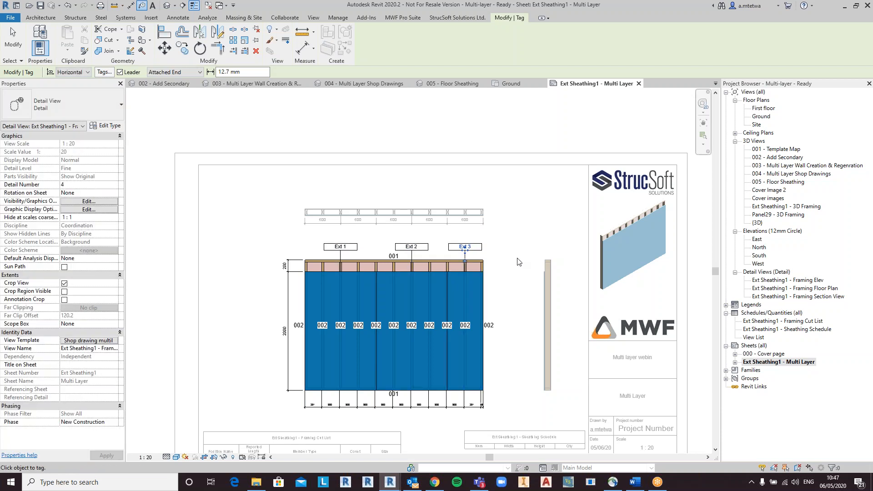
key(Escape)
key(Escape)
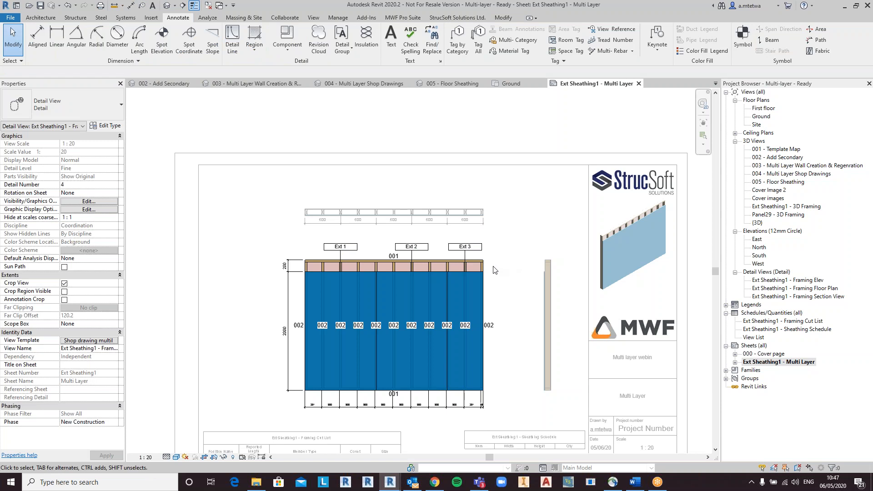
Step: Delete the Ext 3 sheathing panel from the elevation viewport and return to the sheet
scroll(494, 270, up, 3)
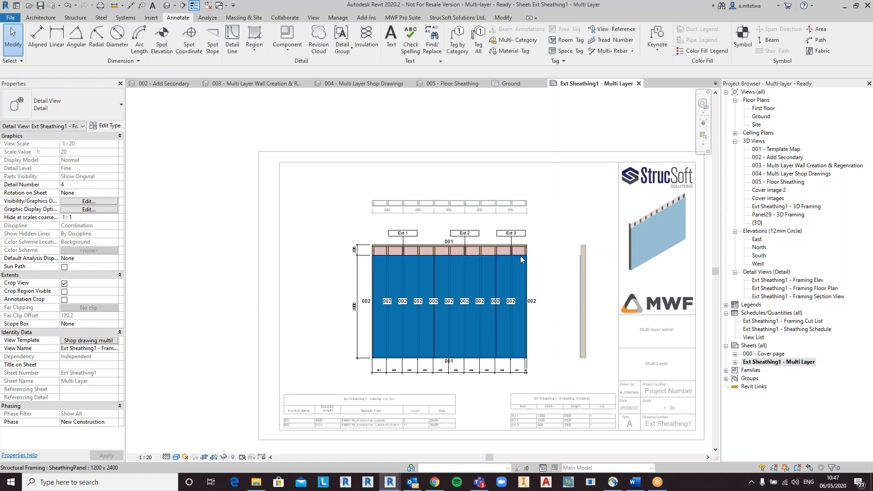
scroll(526, 263, up, 2)
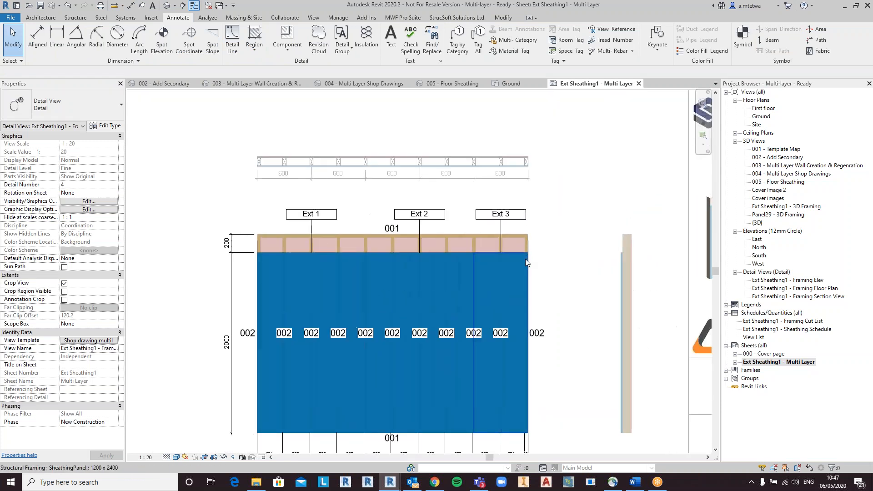
mouse_move(522, 253)
middle_down()
mouse_move(540, 253)
mouse_move(544, 231)
middle_up()
click(541, 226)
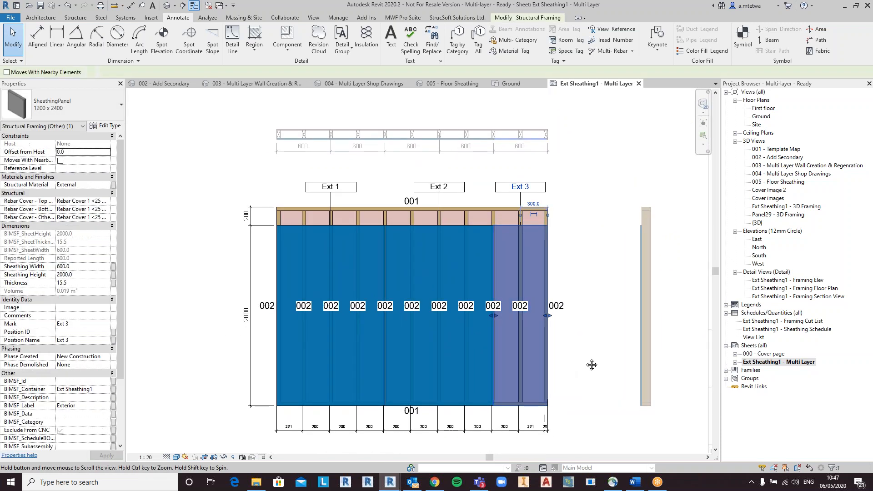
scroll(554, 182, down, 4)
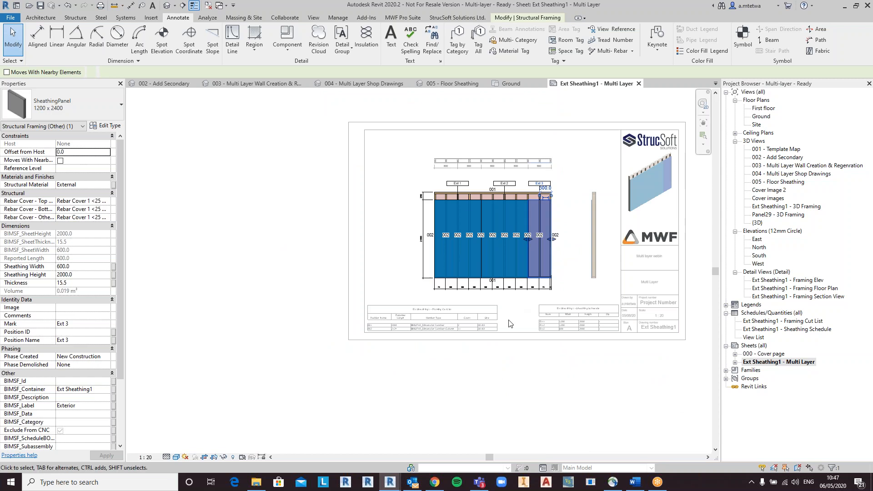
scroll(581, 330, up, 2)
scroll(581, 331, up, 2)
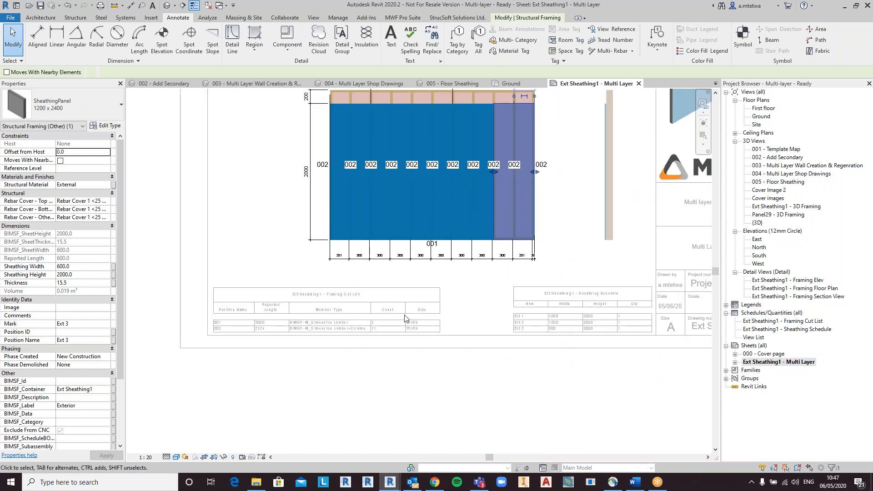
mouse_move(526, 207)
middle_down()
mouse_move(531, 311)
mouse_move(546, 255)
middle_up()
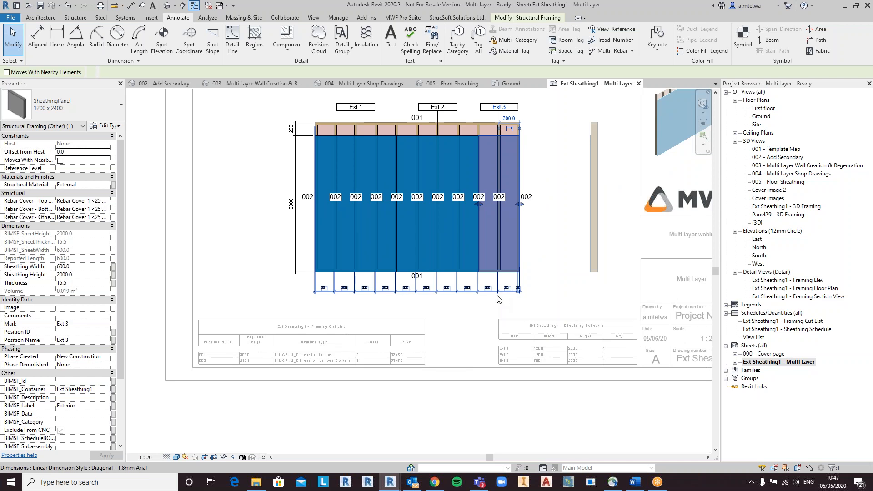
key(Delete)
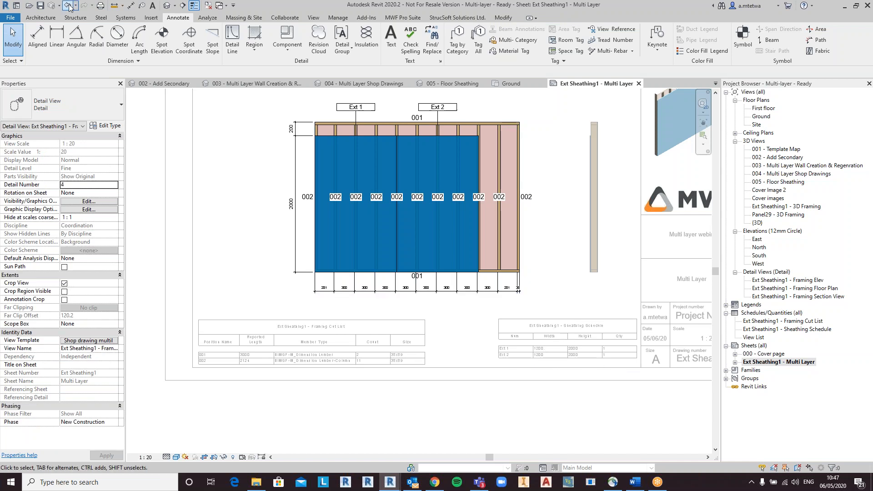
scroll(549, 266, down, 1)
scroll(549, 263, down, 4)
middle_drag(549, 263, 526, 353)
scroll(525, 353, up, 1)
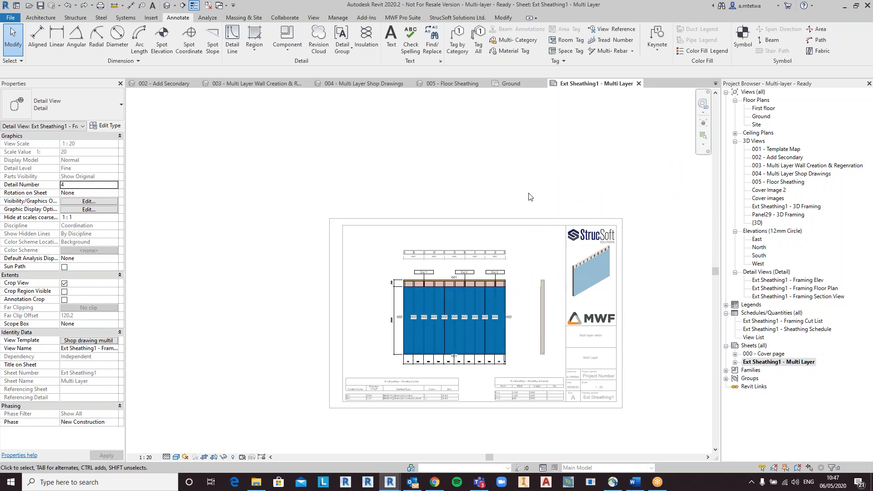
double_click(529, 195)
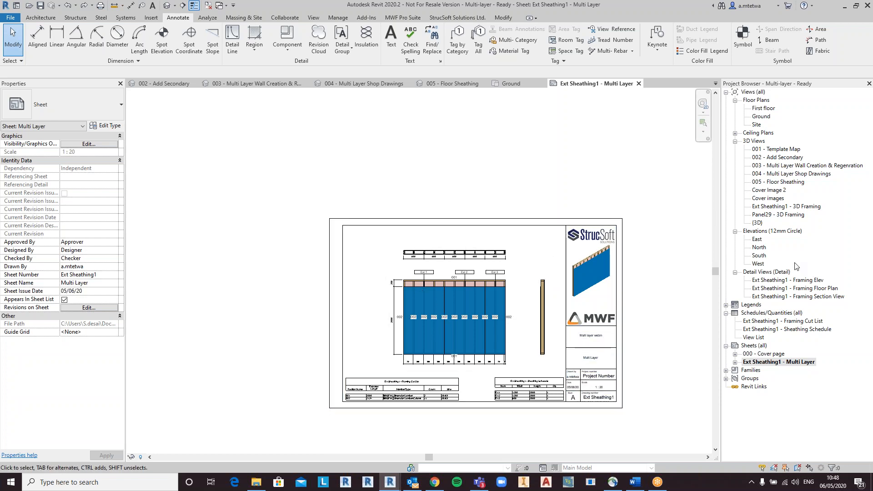
Step: Switch to the 005 - Floor Sheathing 3D view and inspect the floor framing members
click(442, 85)
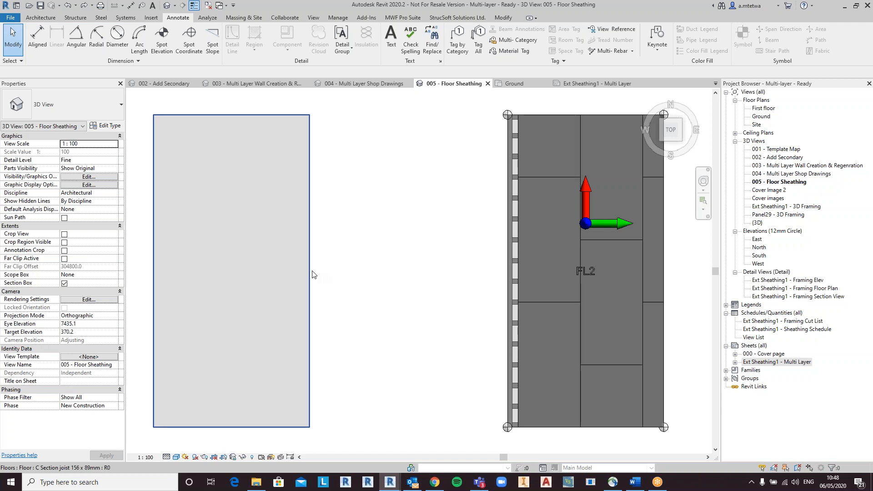
shift+middle_drag(387, 357, 438, 286)
shift+middle_drag(514, 322, 496, 294)
shift+middle_drag(553, 324, 562, 285)
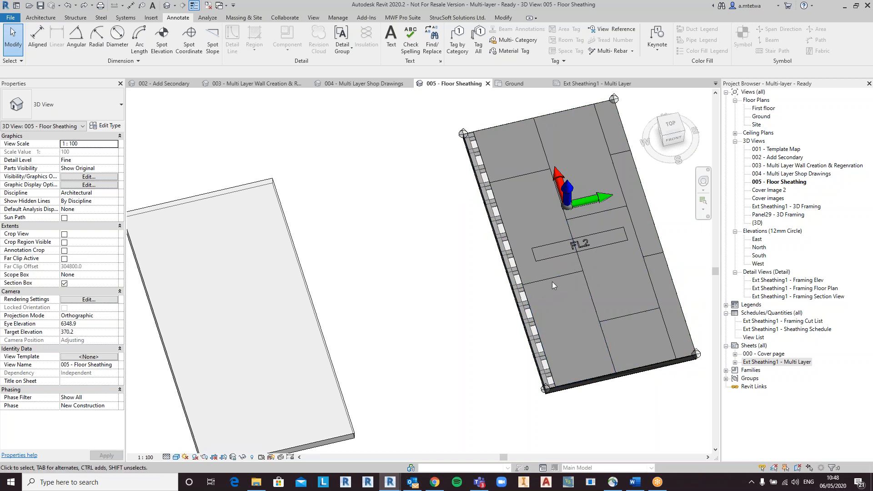
click(520, 289)
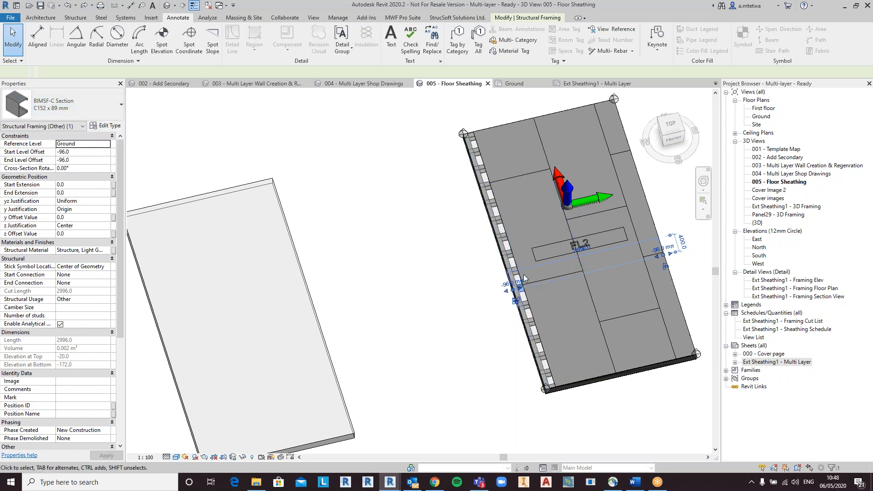
click(576, 273)
click(453, 309)
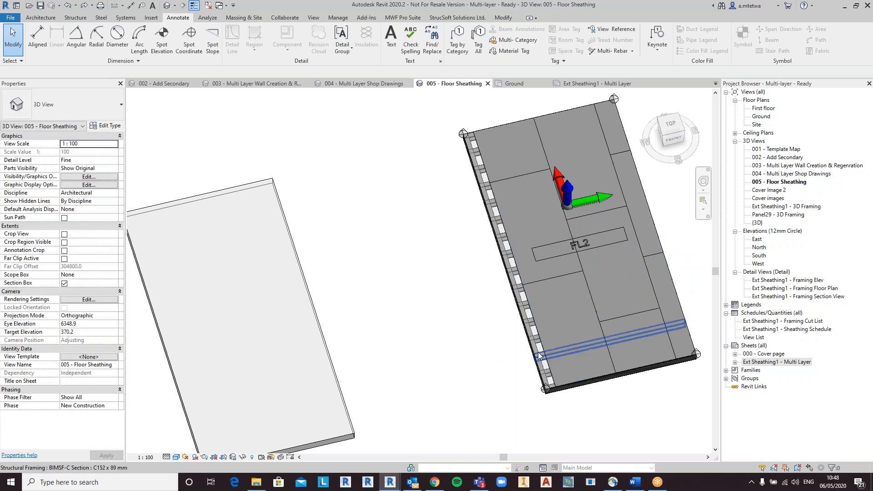
middle_drag(373, 381, 429, 318)
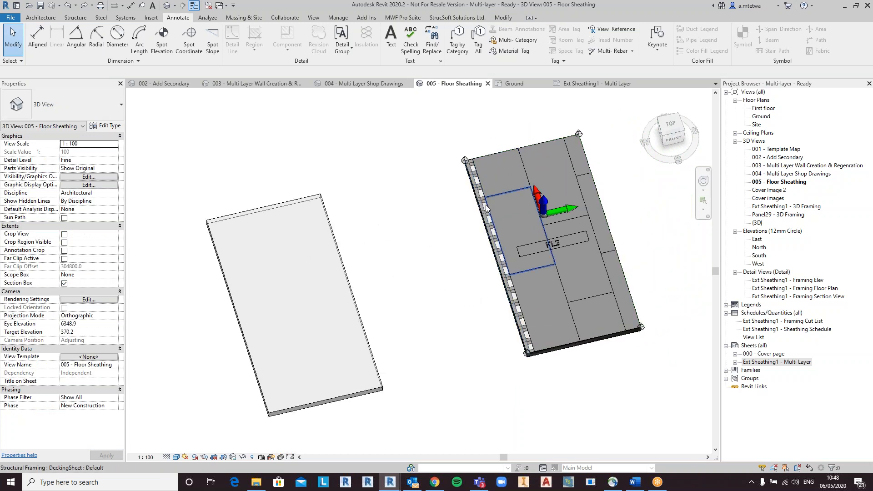
Step: Switch the MWF Pro Suite ribbon to the Floor Module
click(418, 18)
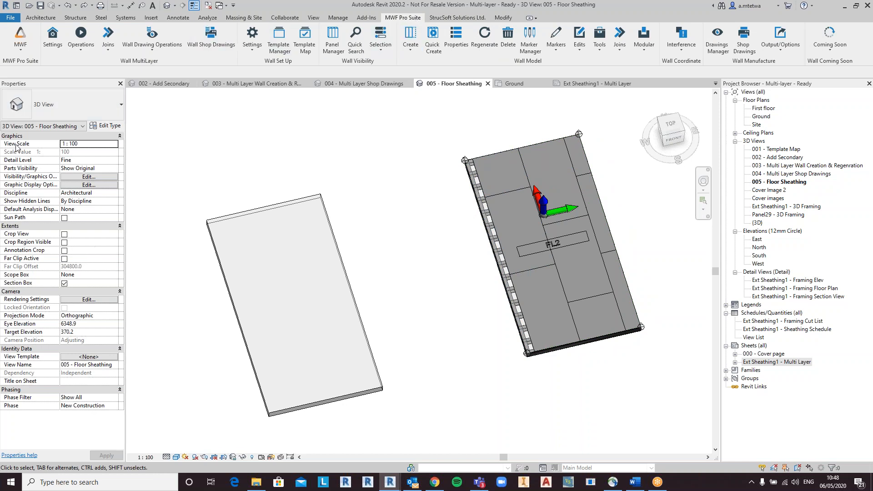
click(28, 43)
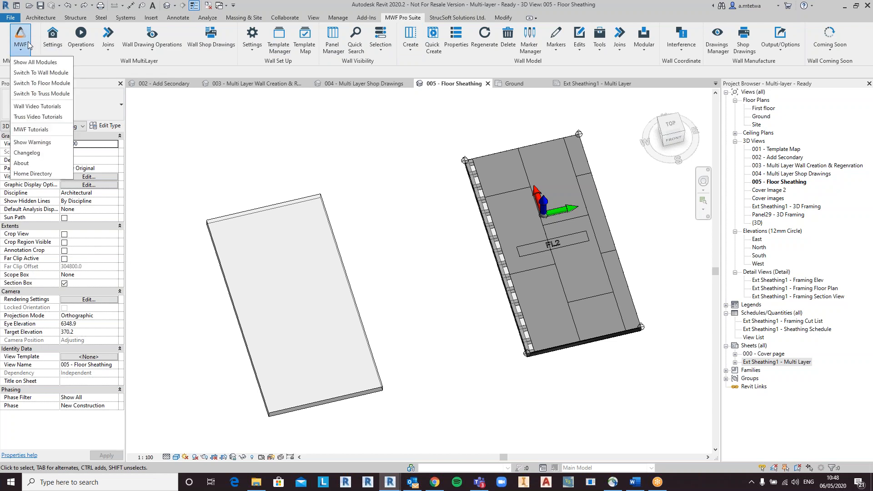
click(23, 84)
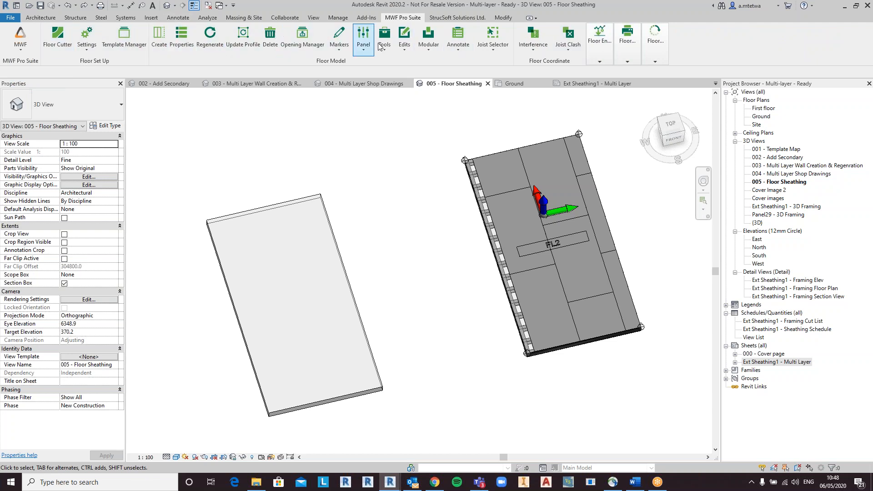
Step: Create an MWF floor panel on the plain floor using the Light Gauge template
click(329, 228)
shift+middle_drag(381, 320, 391, 271)
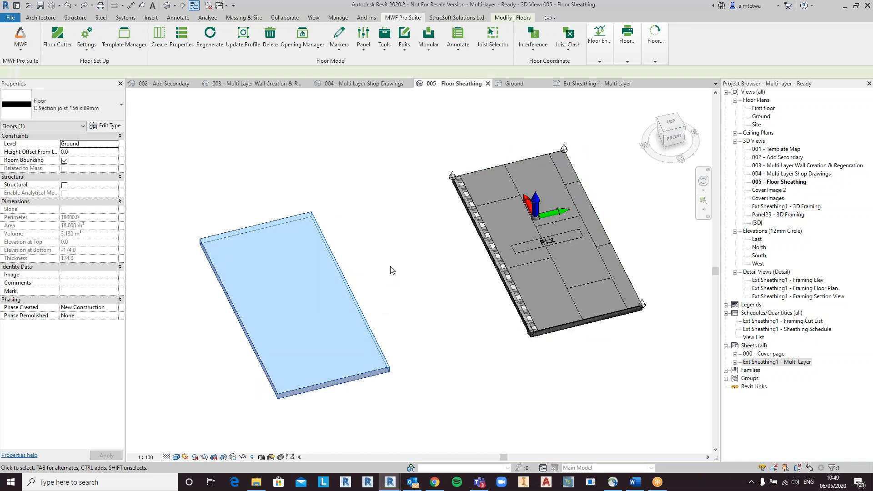
click(159, 37)
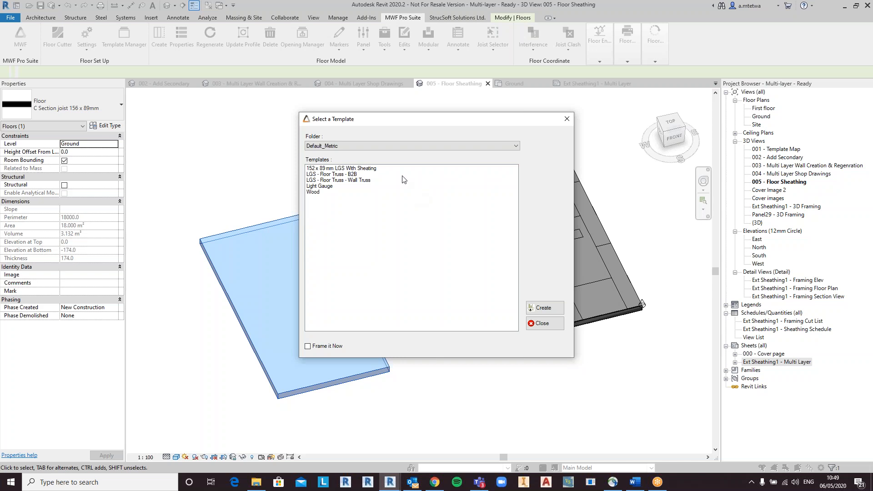
click(328, 188)
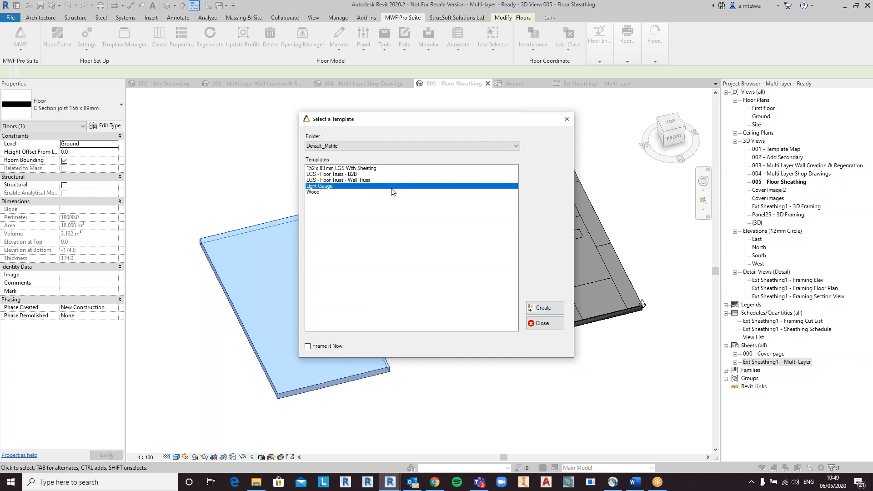
click(552, 309)
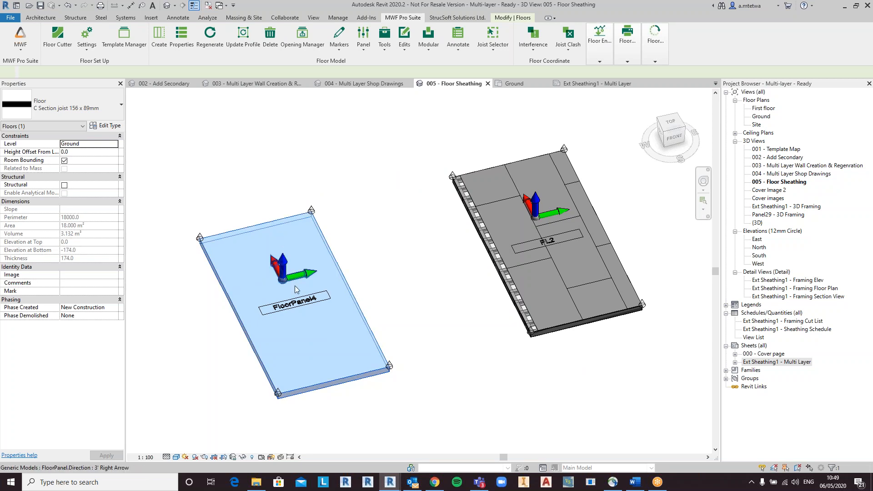
Step: Open the floor panel's properties and set its tracks to the U156 x 89 mm type
click(307, 302)
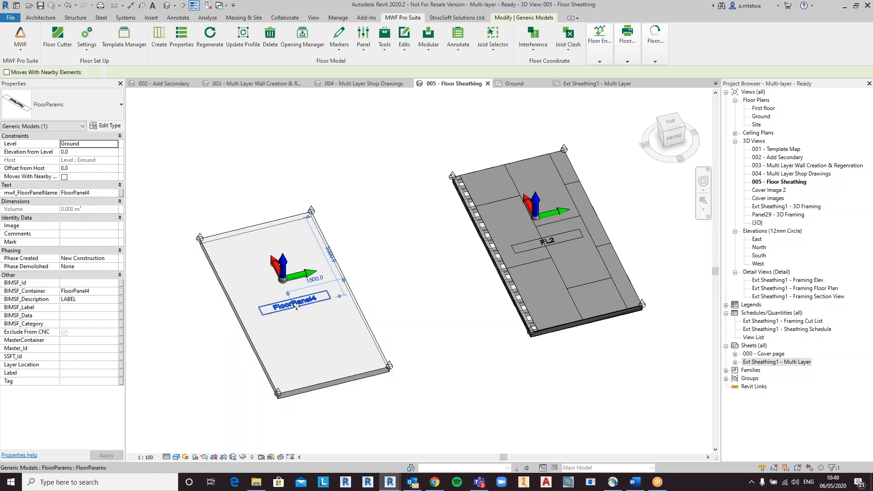
click(181, 36)
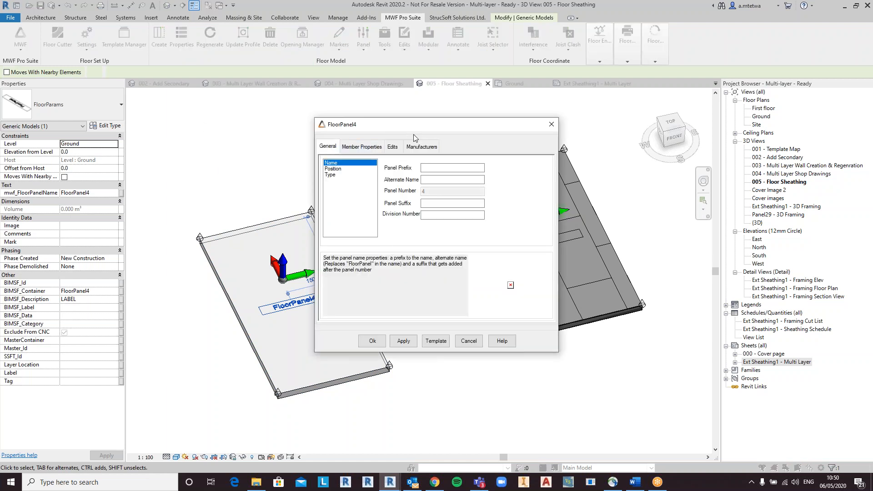
click(363, 146)
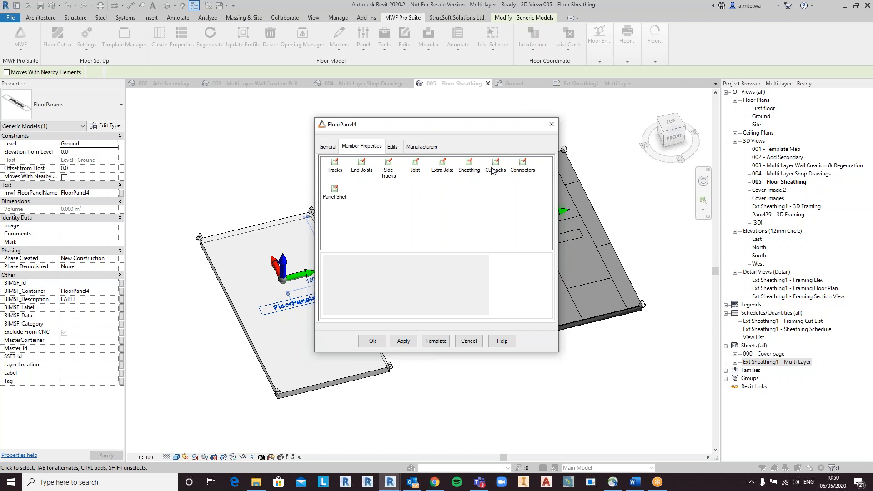
double_click(337, 170)
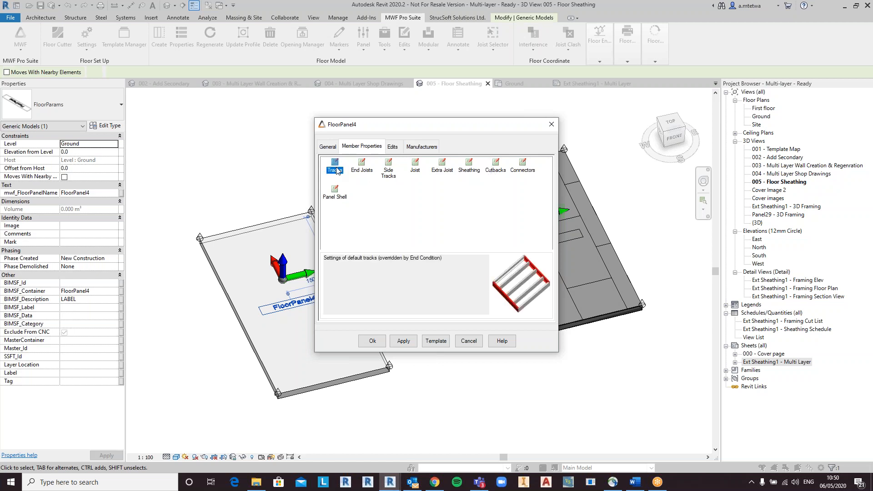
click(424, 240)
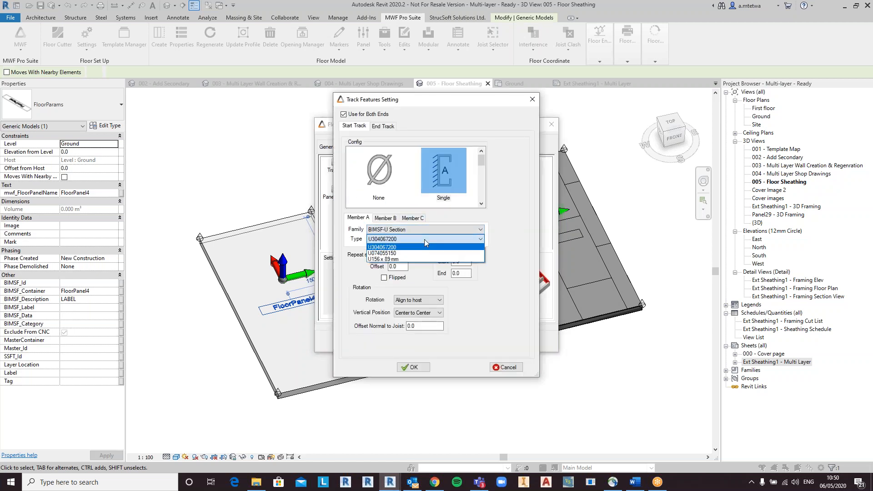
click(400, 259)
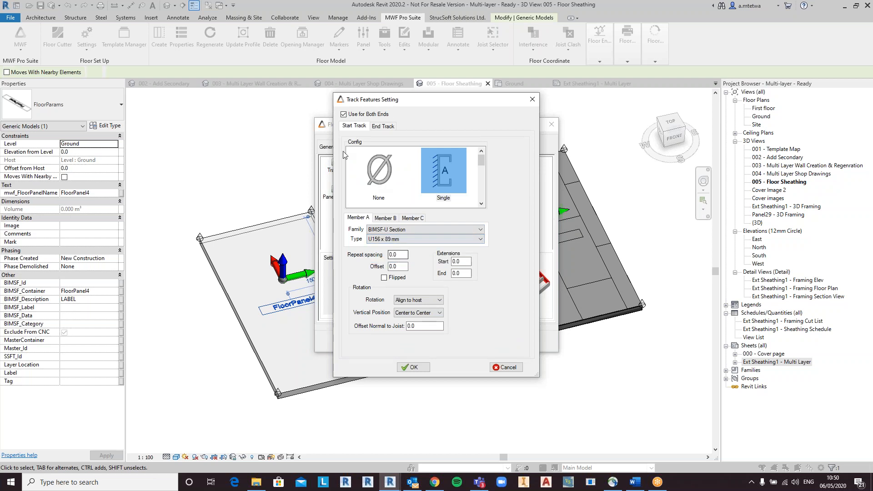
click(414, 367)
Step: Set the end joists to C152 x 89 mm for both ends and keep side tracks the same as the track
double_click(369, 171)
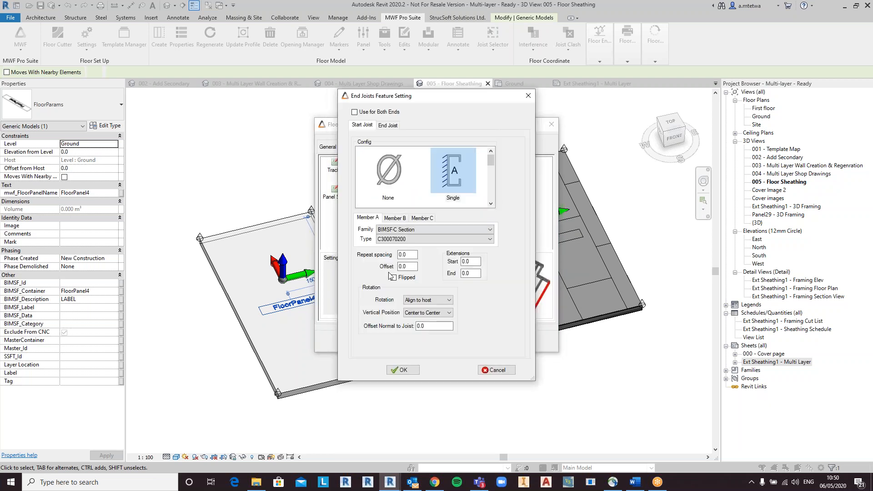
click(419, 239)
click(409, 254)
click(354, 112)
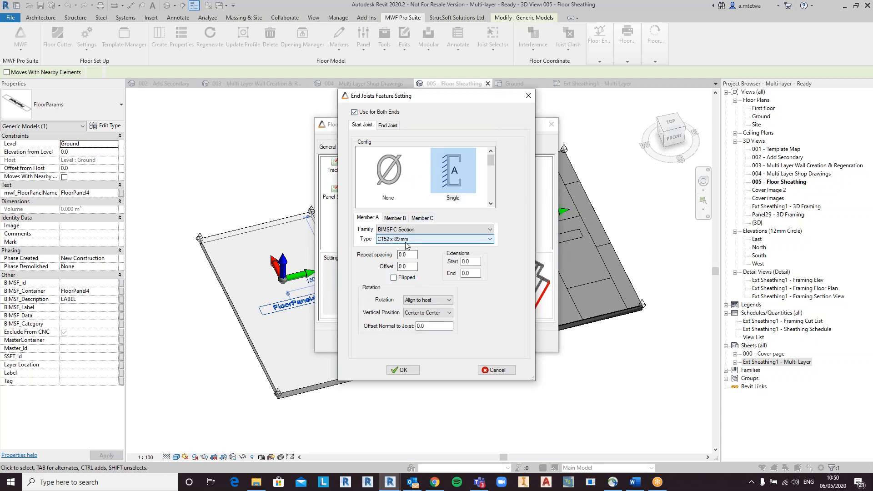
click(412, 370)
double_click(395, 174)
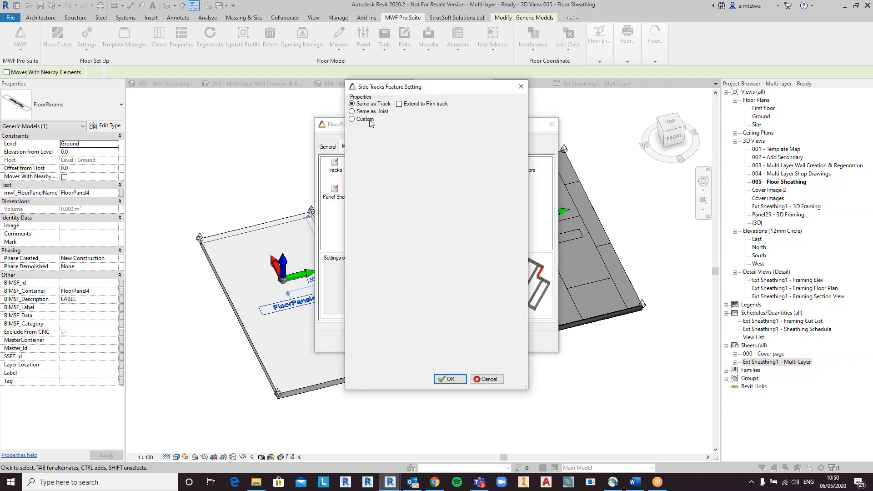
click(450, 378)
Step: Set the joists to the C152 x 89 mm type and apply the panel settings to frame the floor
double_click(425, 170)
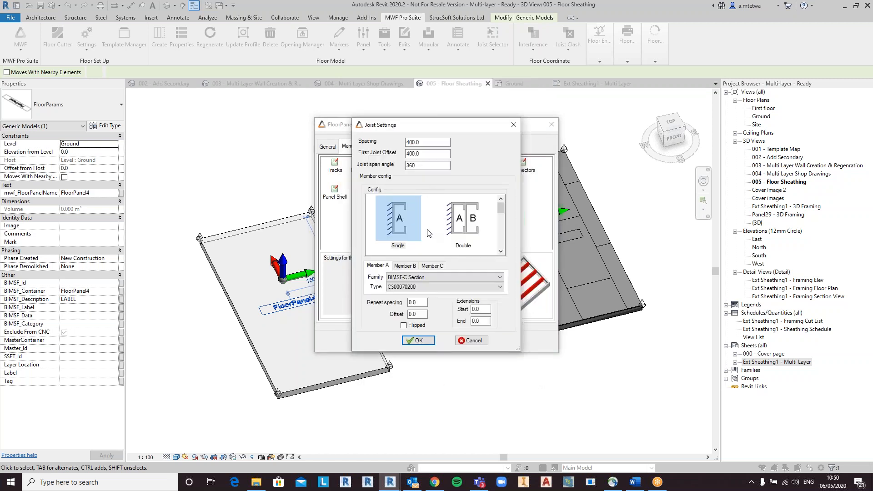
click(414, 287)
click(411, 305)
click(418, 340)
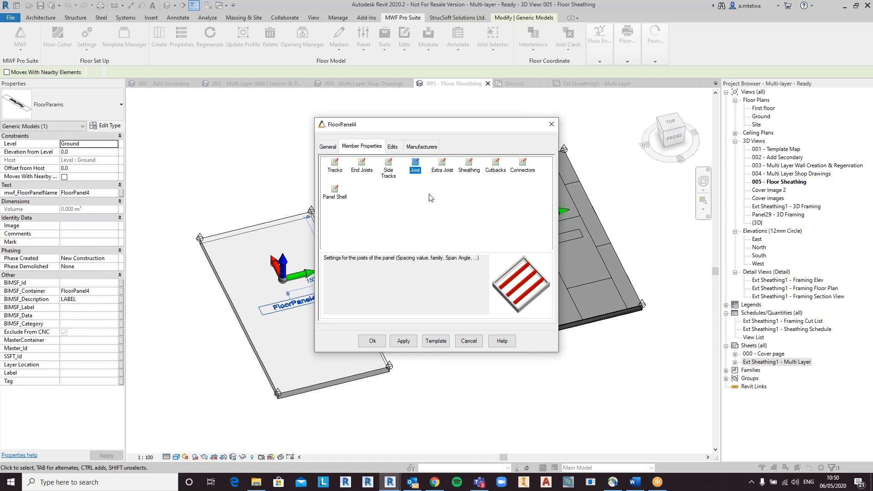
click(373, 341)
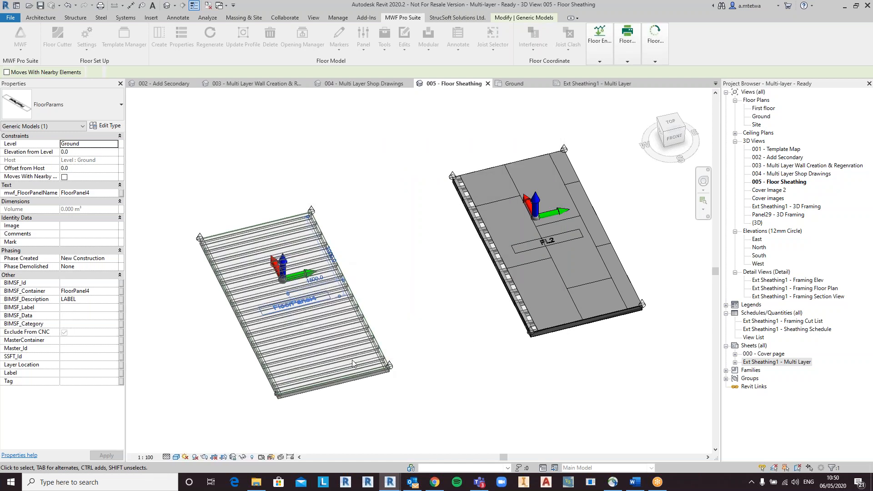
Step: Open the panel's sheathing options from a joist and enable sheathing on the top of the panel
click(340, 327)
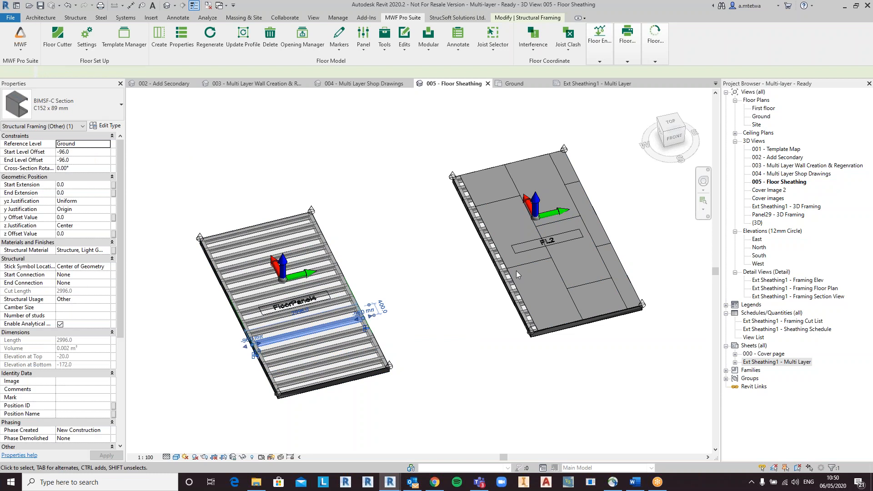
click(181, 42)
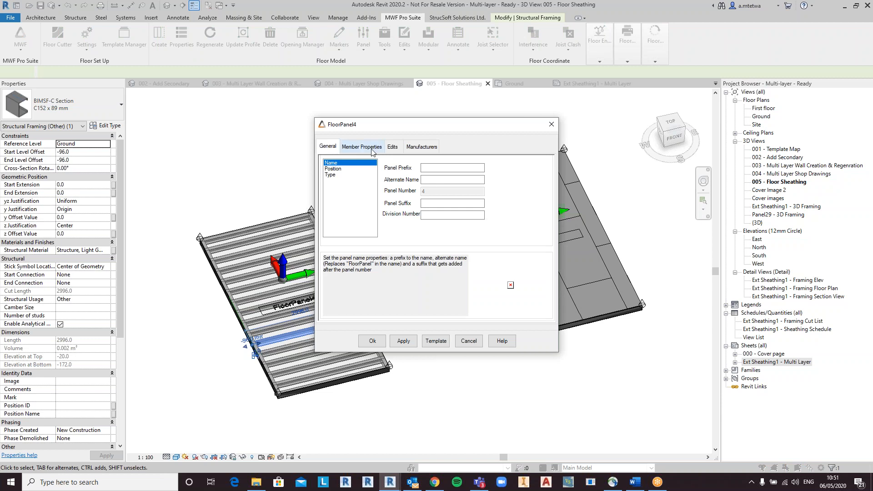
click(372, 148)
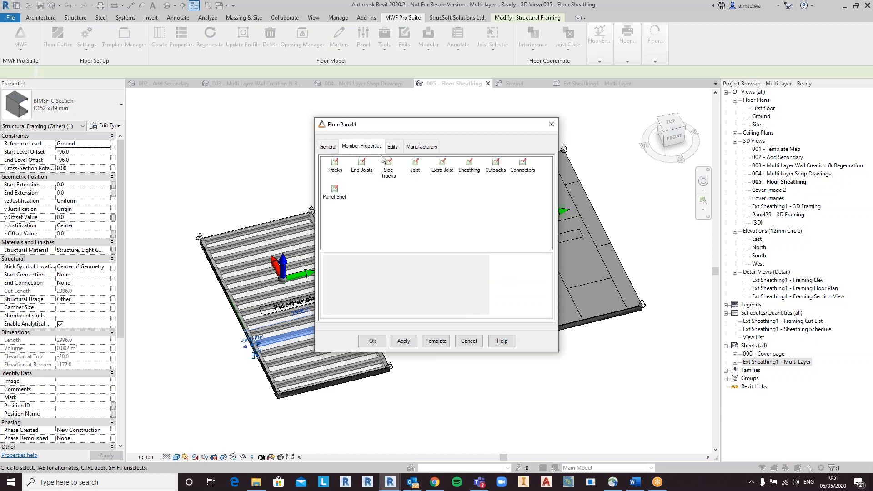
click(470, 164)
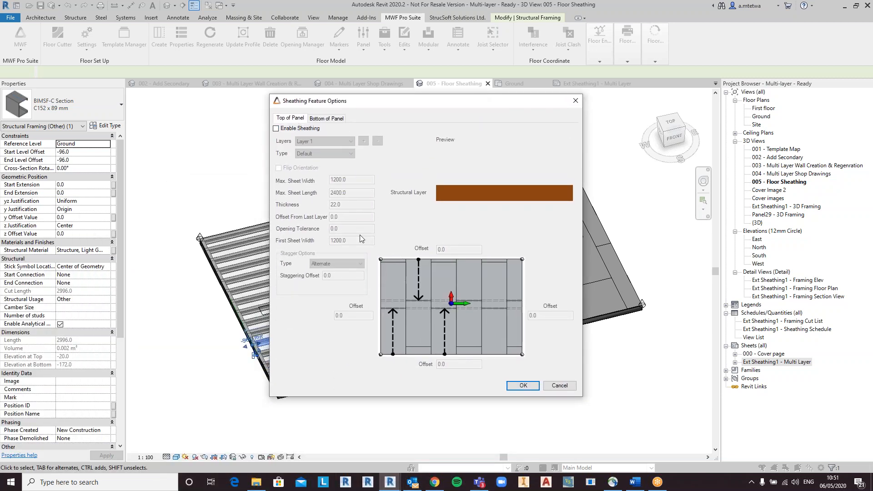
click(308, 130)
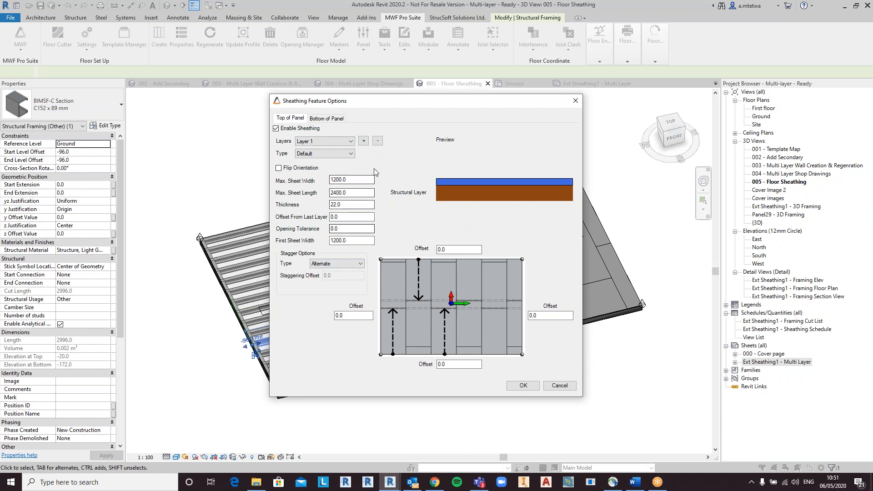
click(364, 141)
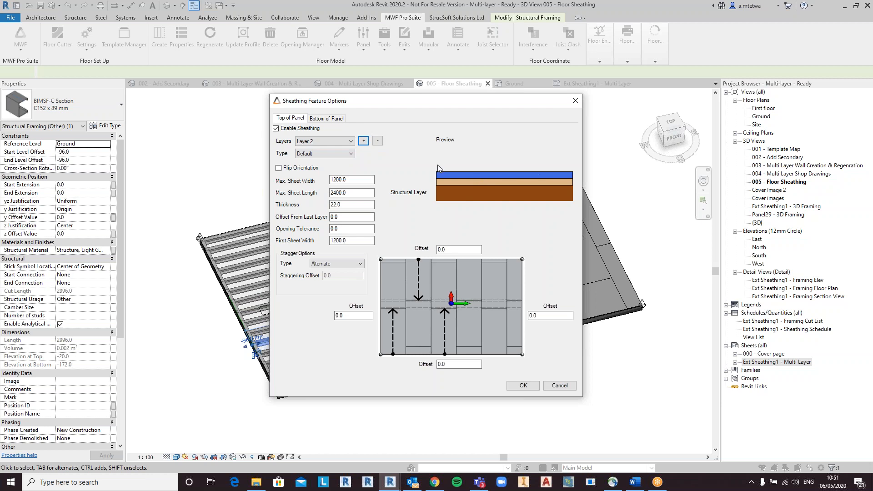
click(378, 142)
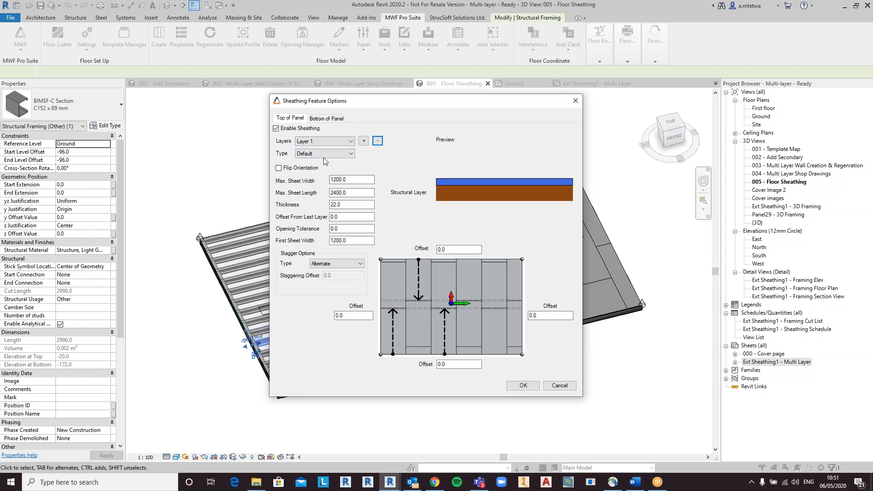
click(324, 157)
click(326, 158)
click(326, 158)
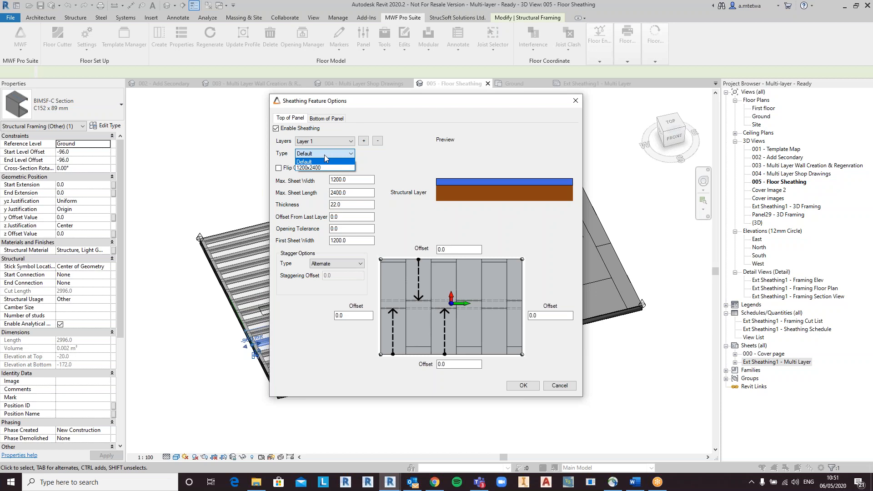
click(325, 156)
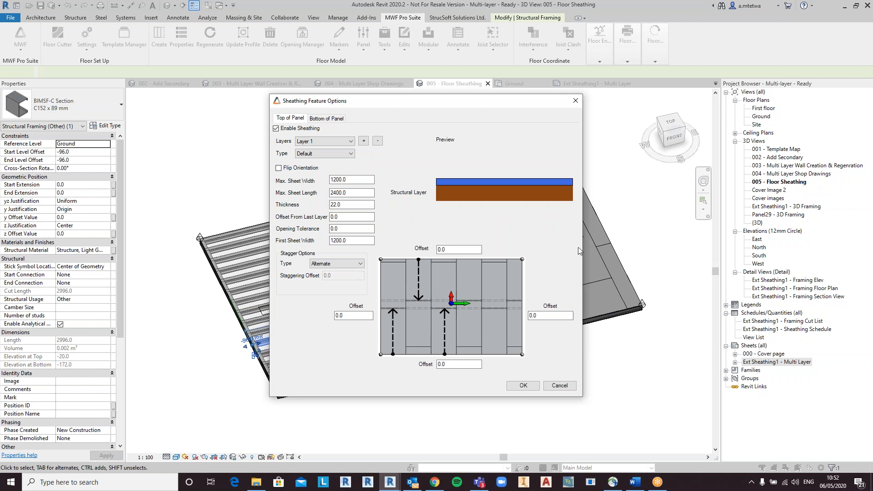
Step: Keep Alternate staggering and set the top sheathing's left offset to -200
click(350, 266)
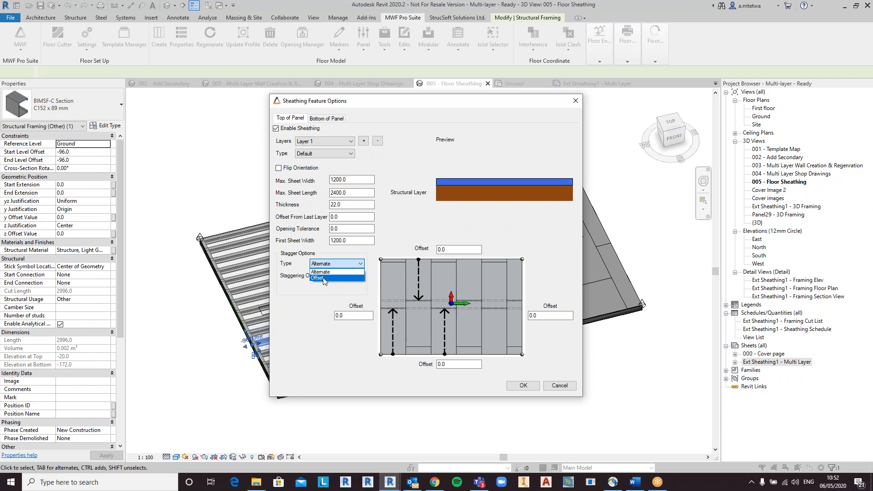
click(324, 278)
click(337, 268)
click(339, 272)
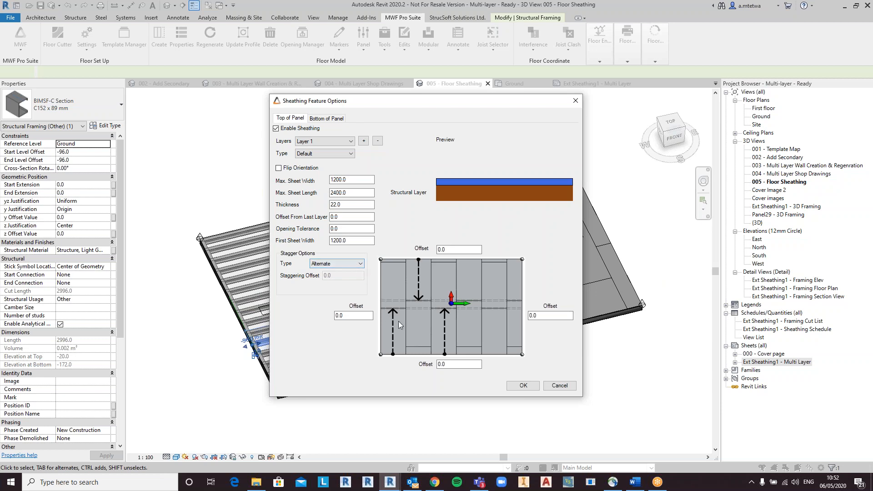
drag(354, 316, 317, 313)
text(-2)
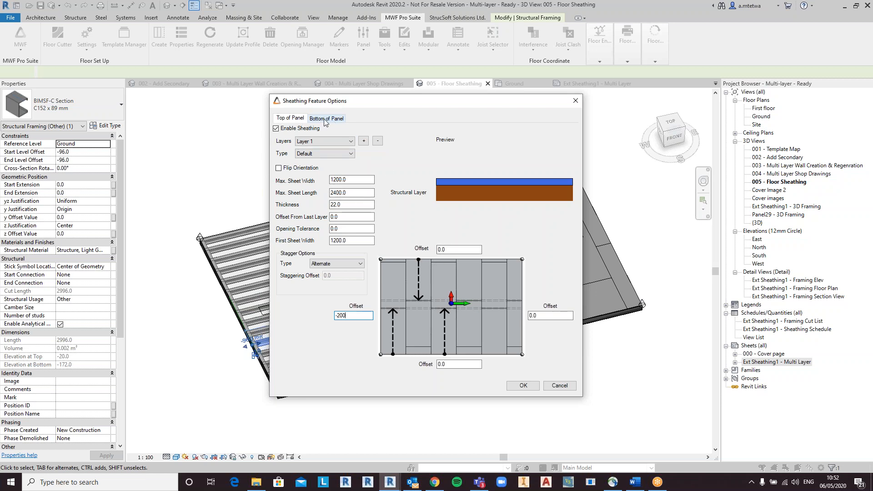
Step: Enable bottom-of-panel sheathing, add a second layer, and set its left offset to 0
click(343, 119)
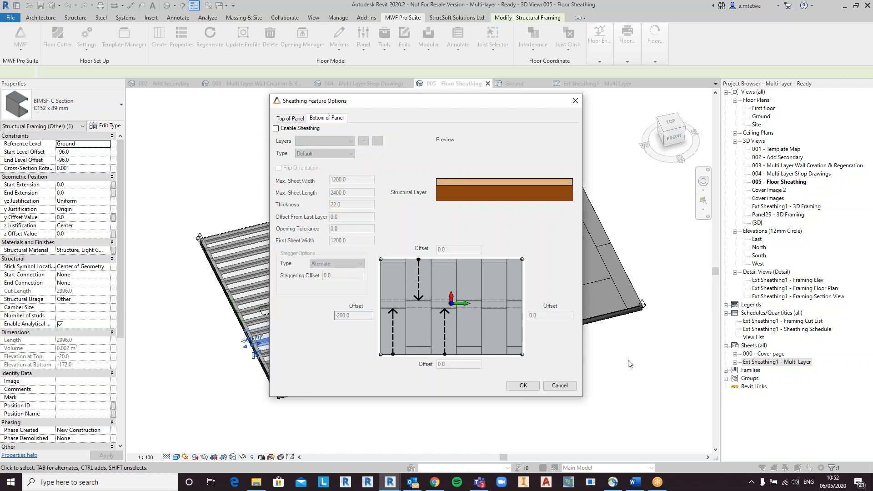
click(276, 129)
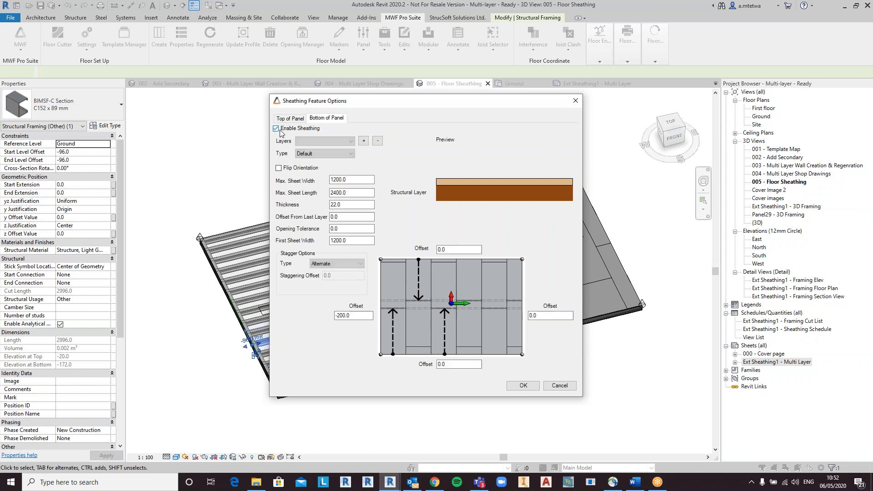
click(364, 141)
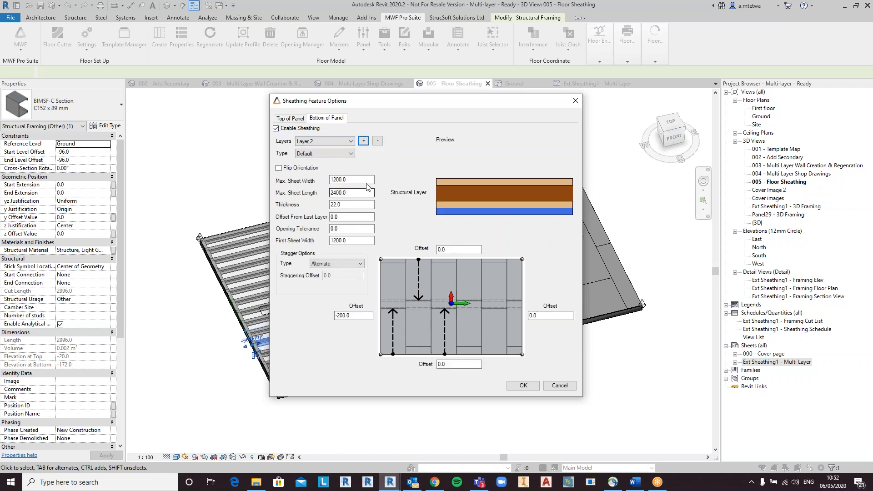
double_click(356, 315)
text(0)
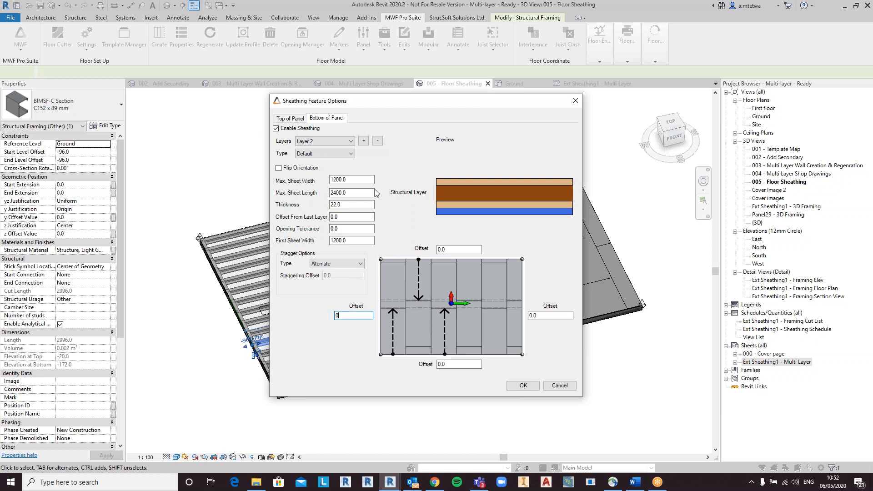
Step: Set the bottom Layer 1 left offset to 0 and confirm the sheathing options
click(342, 145)
click(324, 150)
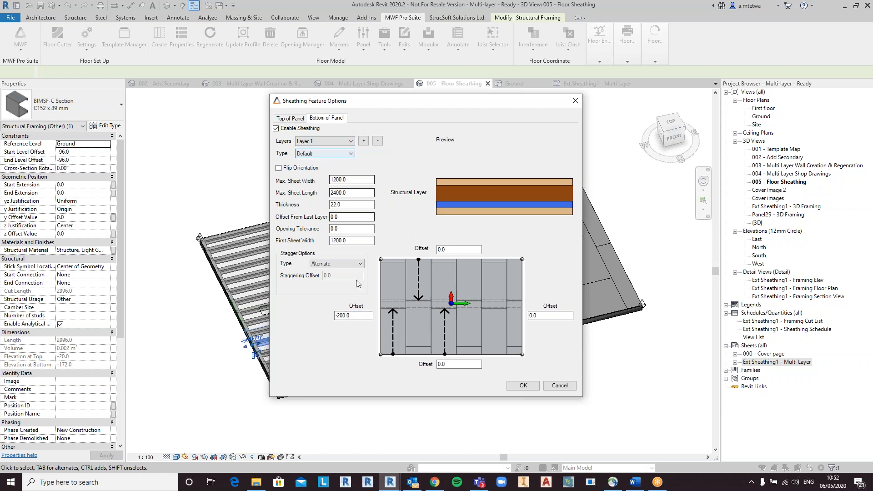
text(0)
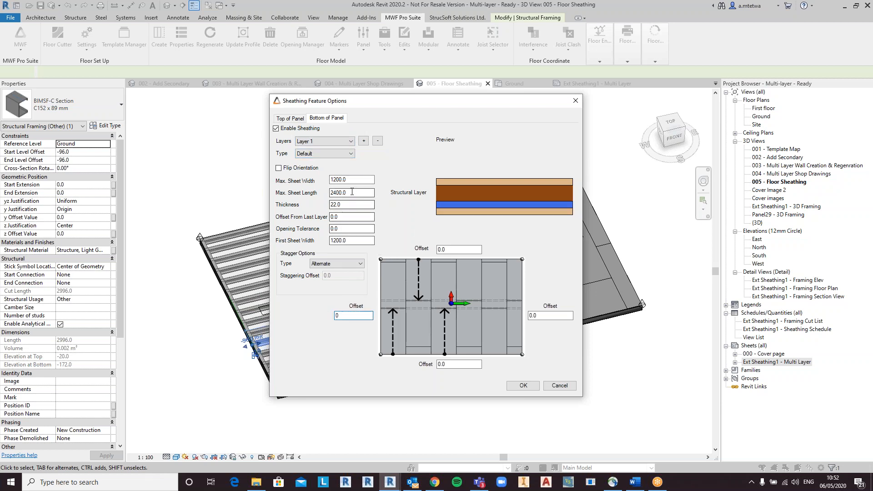
click(523, 385)
drag(471, 133, 558, 134)
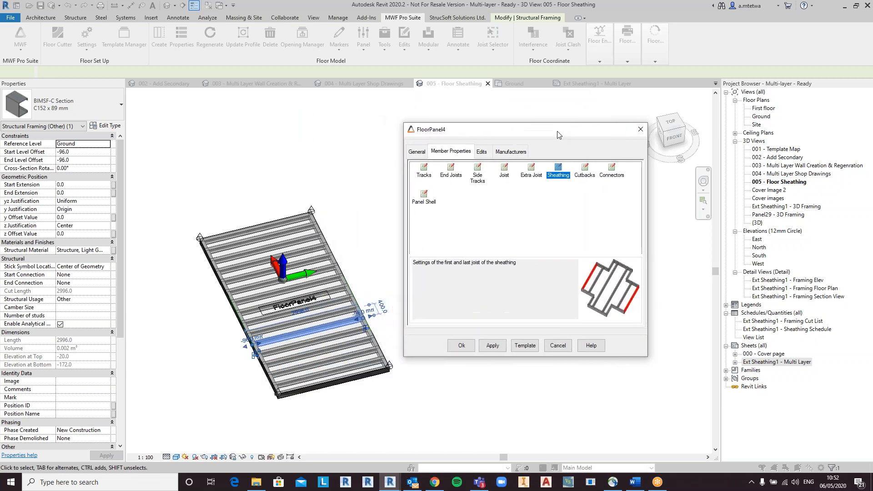
Step: Apply the sheathing options and inspect the top and bottom sheathing sheets on the floor panel
click(461, 346)
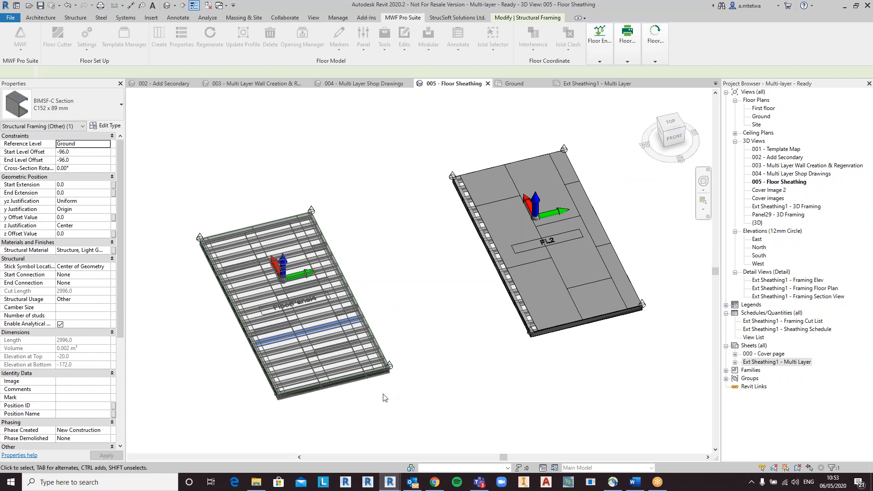
click(329, 381)
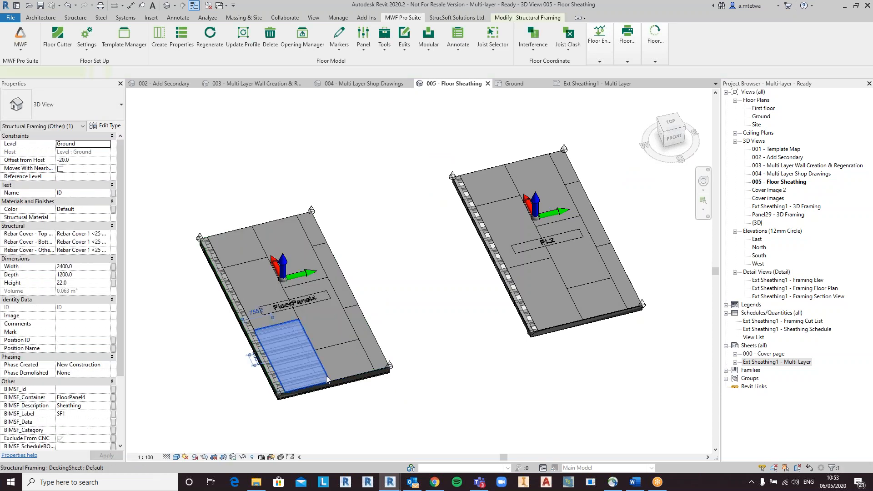
shift+middle_drag(373, 411, 400, 377)
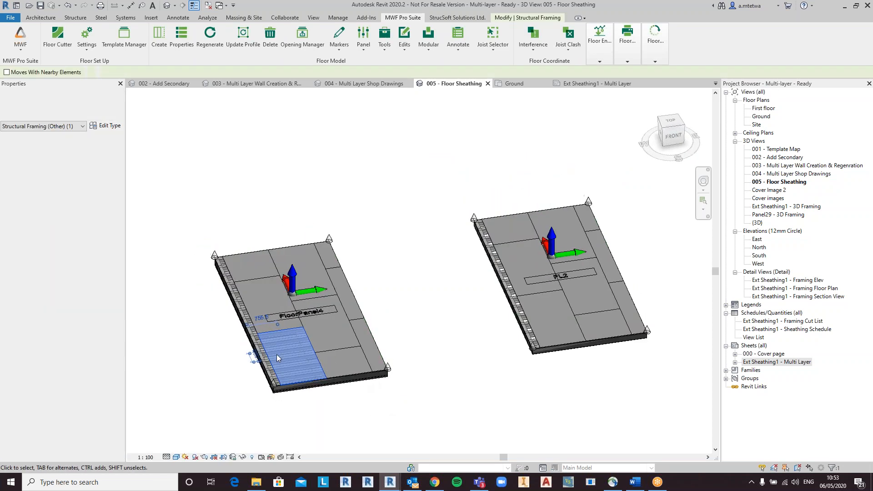
shift+middle_drag(265, 363, 369, 351)
scroll(369, 352, up, 5)
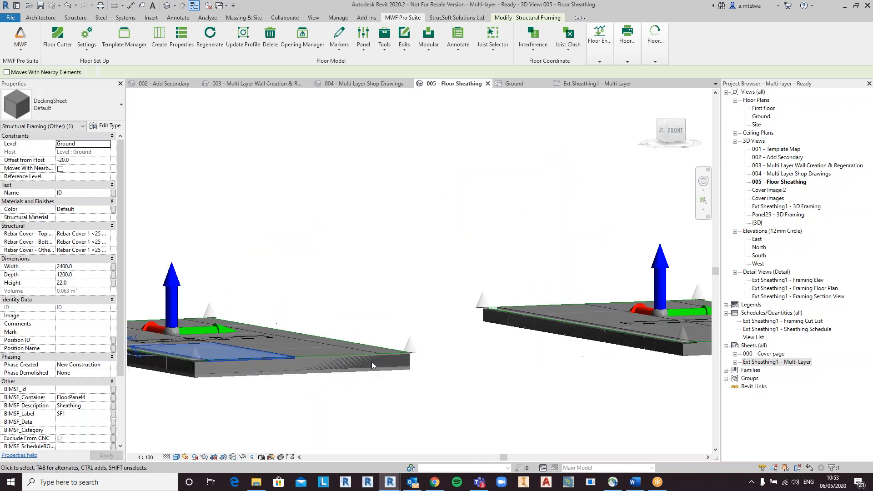
click(405, 369)
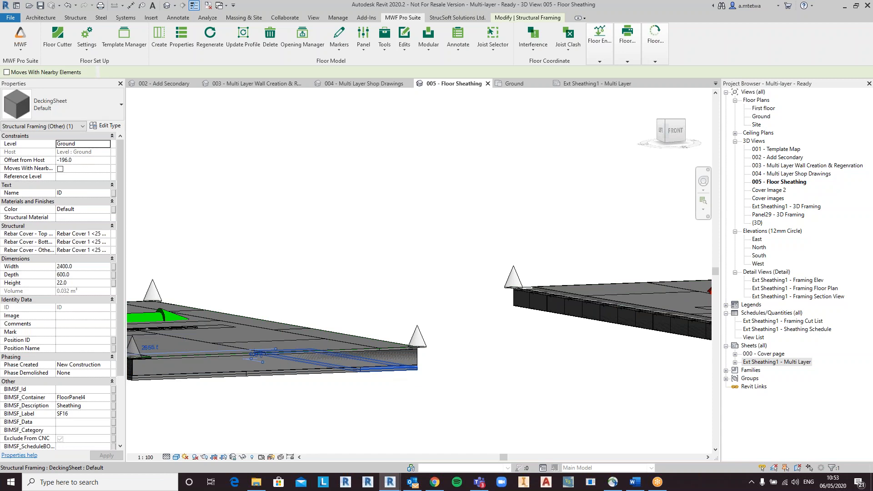
middle_drag(328, 382, 498, 432)
scroll(494, 353, down, 2)
scroll(552, 288, down, 3)
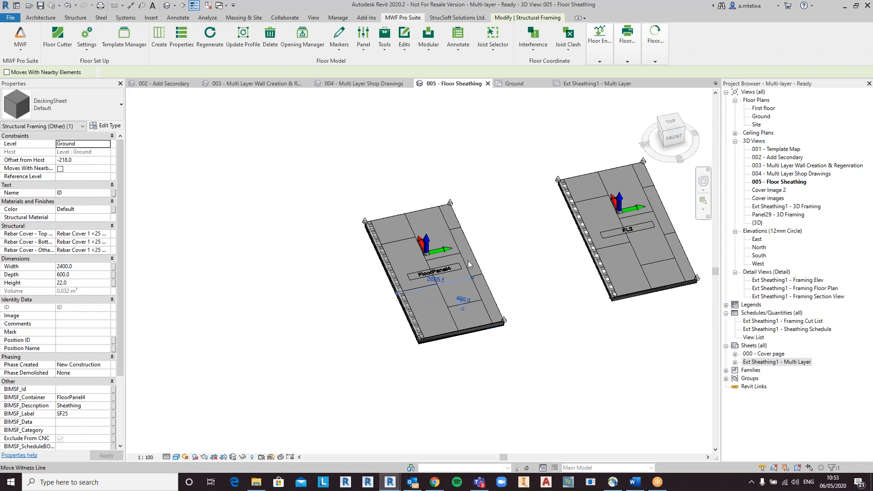
Step: Review the sheathed floor panels in the Ground floor plan
click(514, 84)
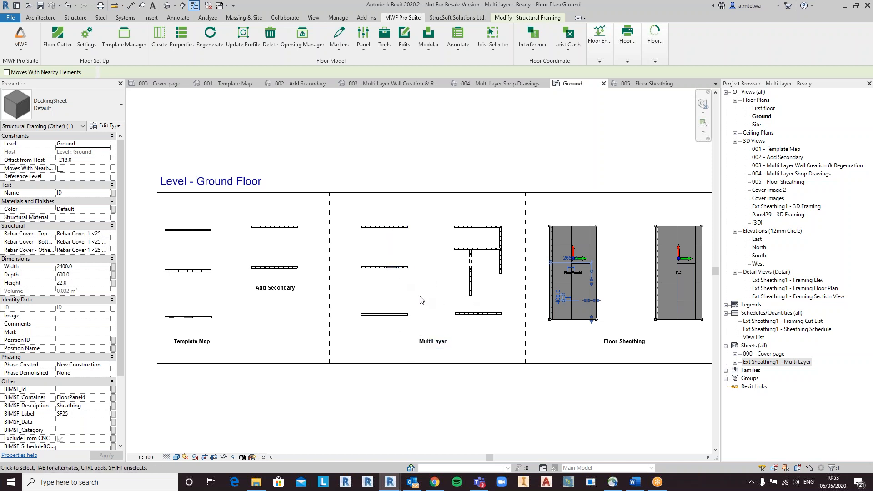
middle_drag(620, 300, 475, 312)
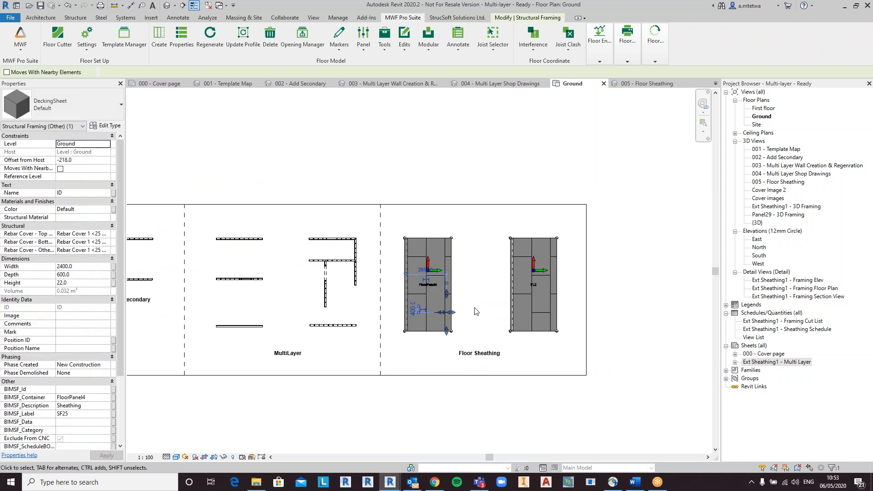
click(475, 307)
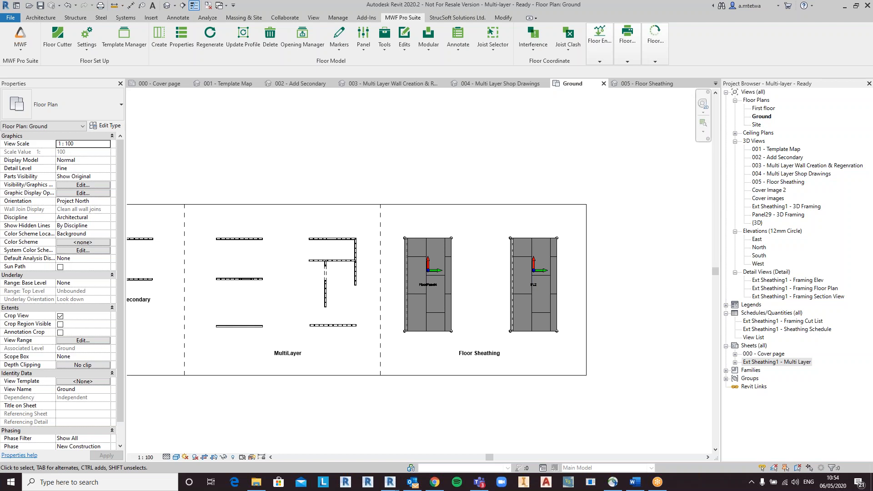
middle_drag(440, 162, 535, 152)
scroll(554, 152, down, 1)
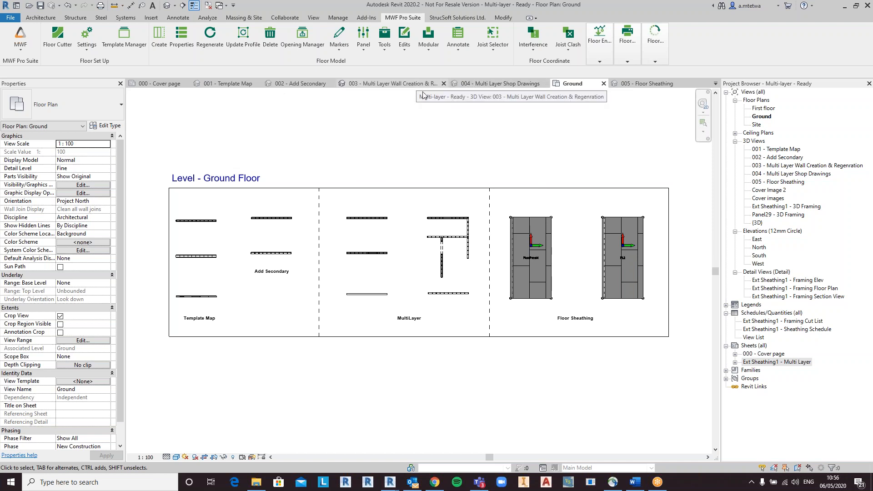
Step: Open the Ext Sheathing1 - Multi Layer sheet and examine its framing cut list and sheathing schedule
click(496, 88)
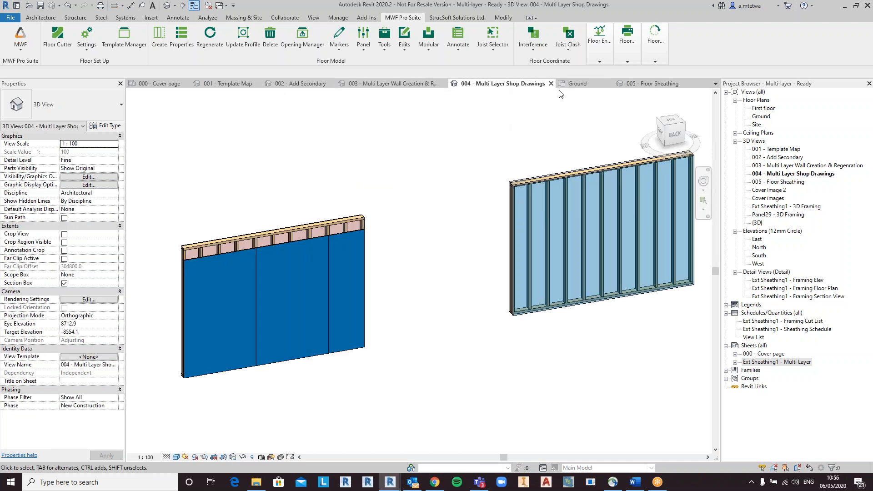
click(716, 84)
click(746, 155)
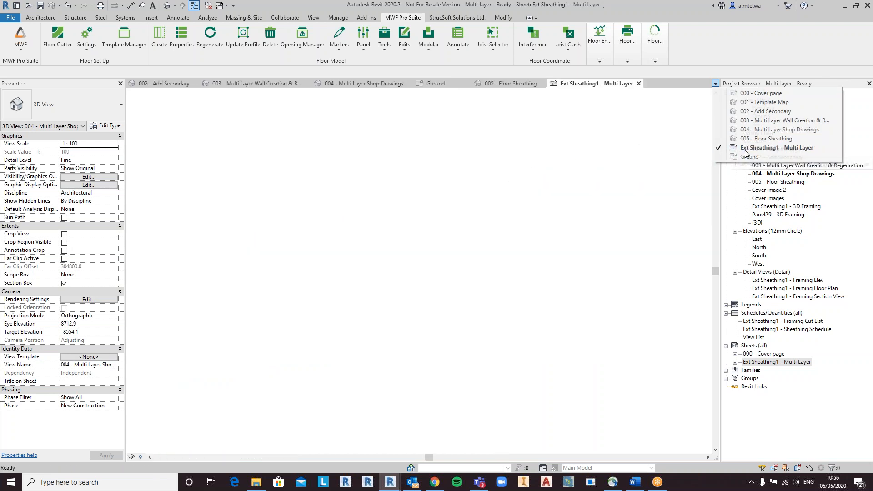
scroll(450, 404, up, 2)
middle_drag(502, 387, 504, 316)
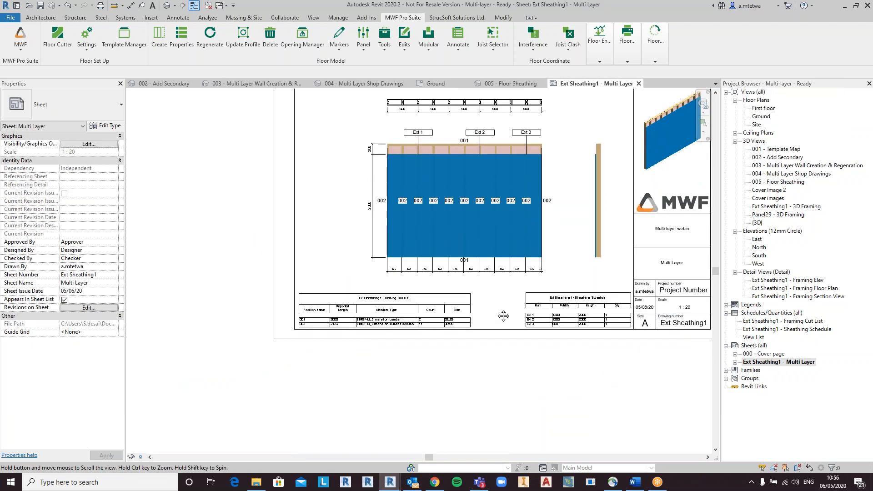
scroll(505, 318, up, 2)
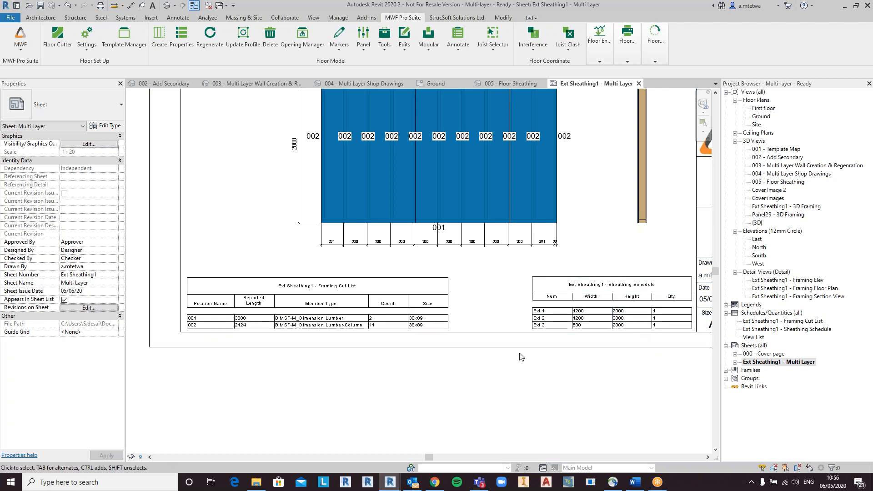
Step: Switch to the Wall module and open the Wall Drawings Manager with the Multi layer Shop Drawing (Multi) settings selected
click(20, 39)
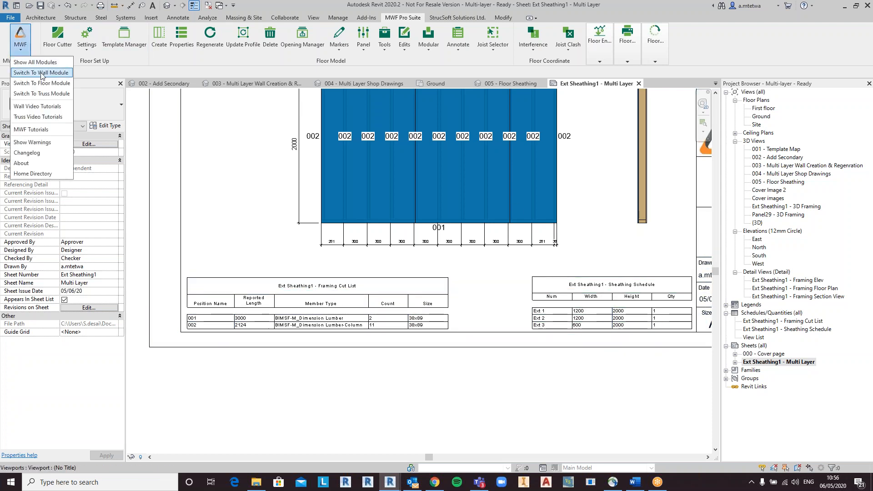
click(36, 72)
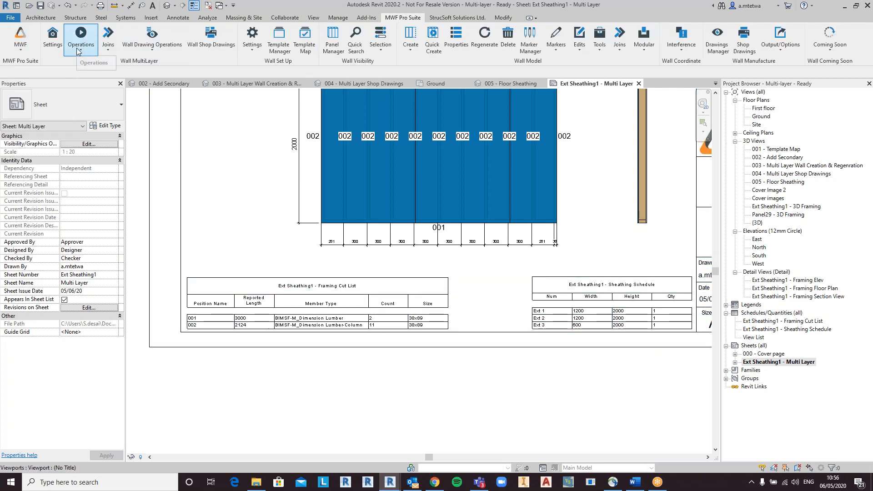
click(149, 53)
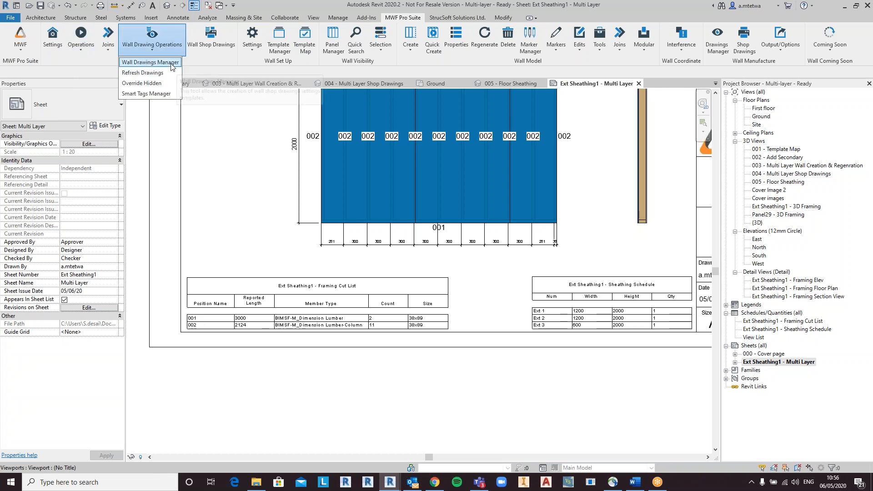
click(173, 65)
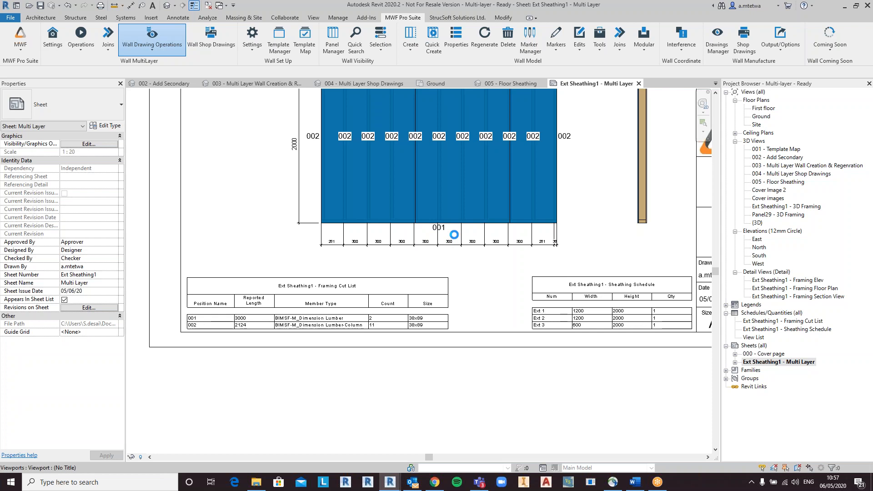
click(450, 223)
click(430, 205)
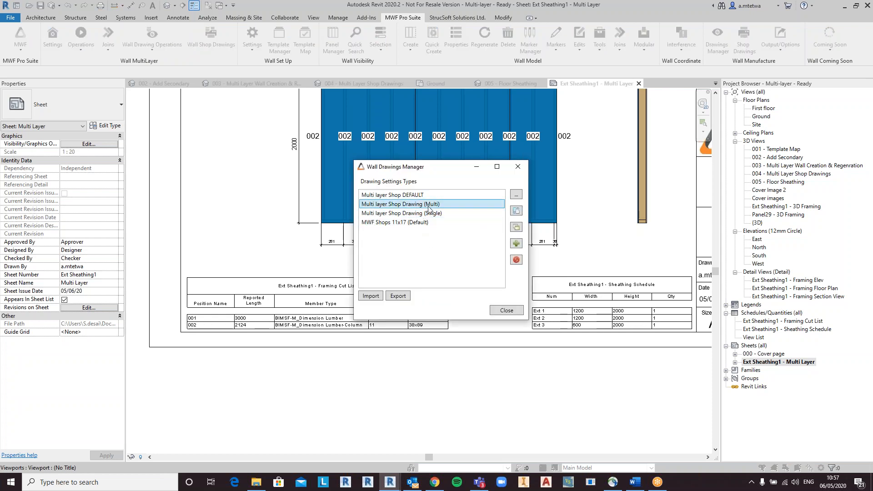
Step: Examine the Framing Cut List data fields in the drawing settings, then cancel out and close the manager
click(516, 195)
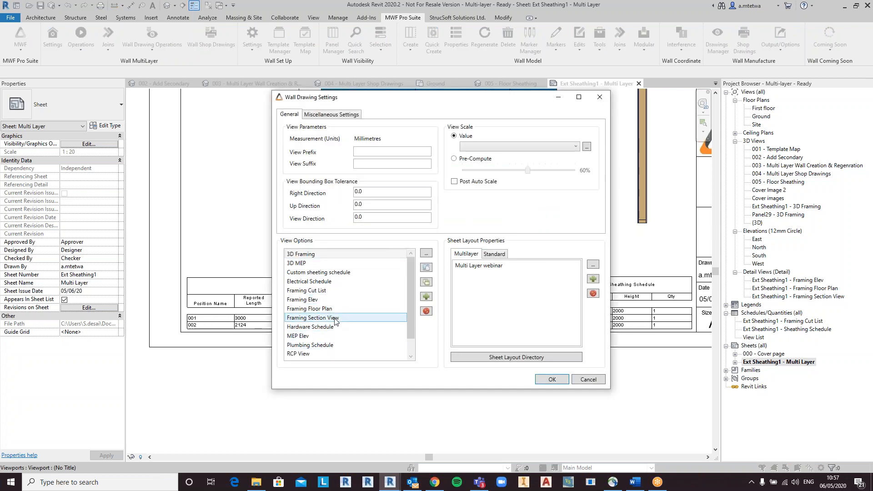
click(339, 292)
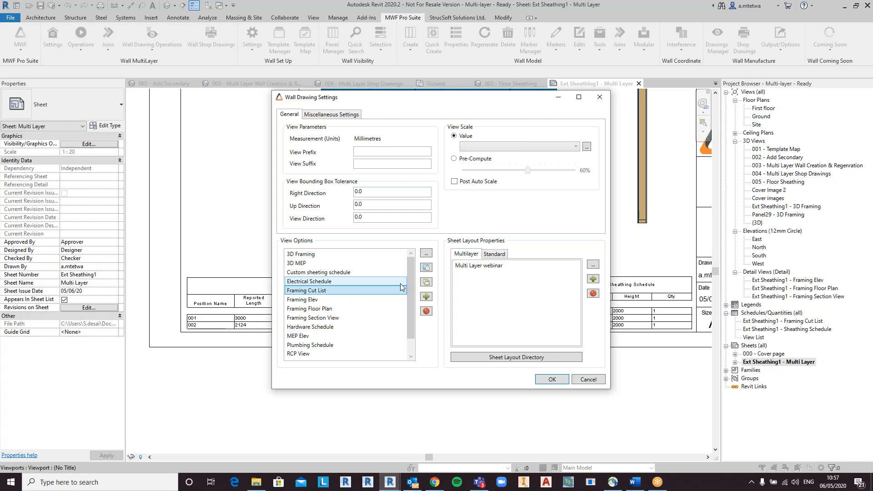
click(426, 254)
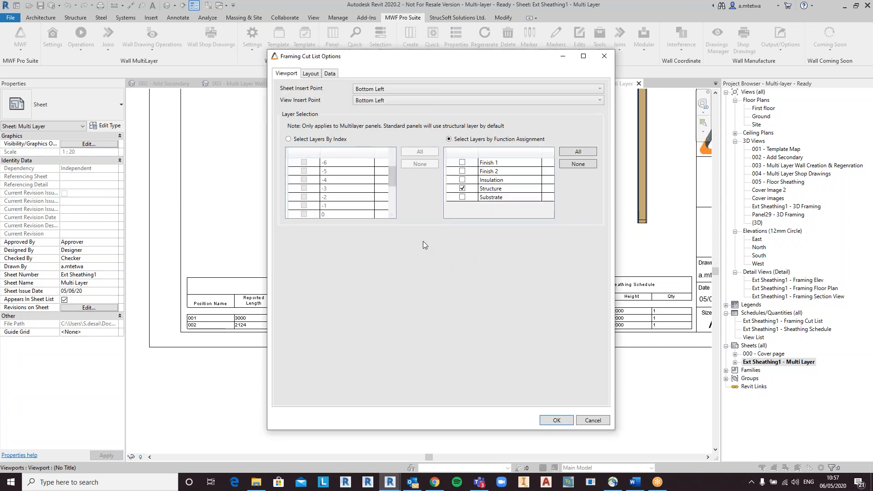
click(328, 75)
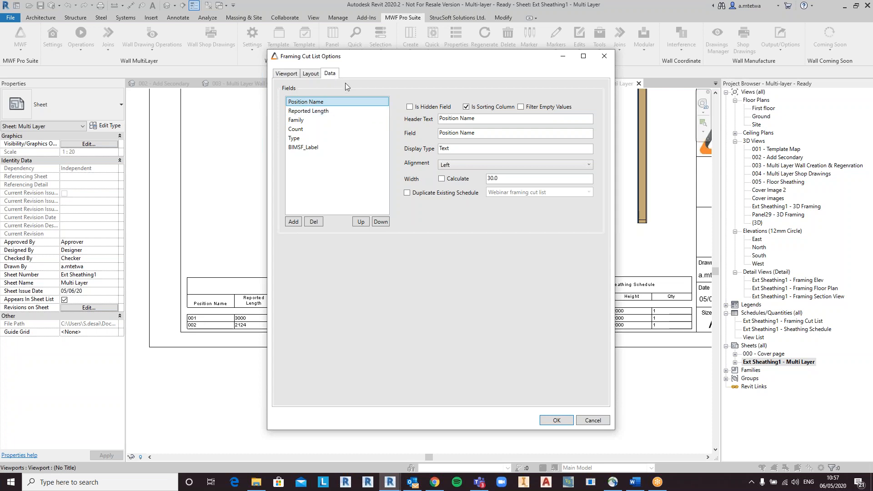
mouse_move(389, 60)
mouse_down()
mouse_move(544, 192)
mouse_move(571, 106)
mouse_move(356, 49)
mouse_up()
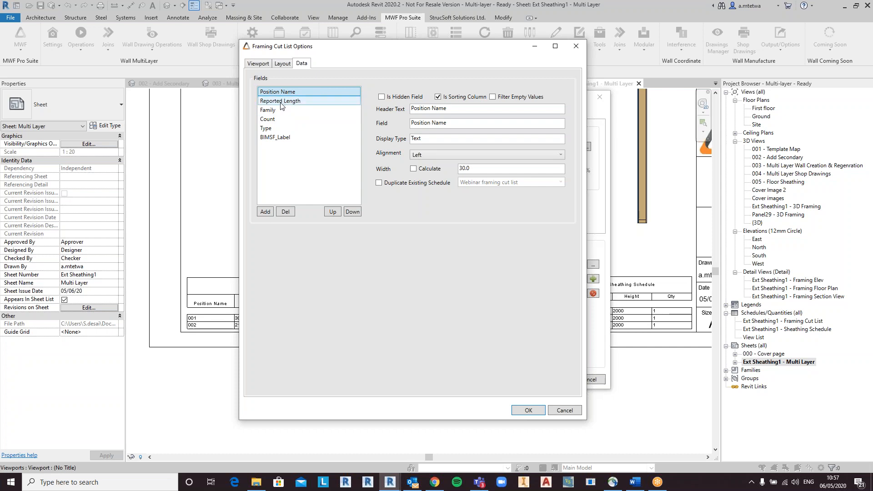
mouse_move(375, 51)
mouse_down()
mouse_move(423, 95)
mouse_move(541, 69)
mouse_up()
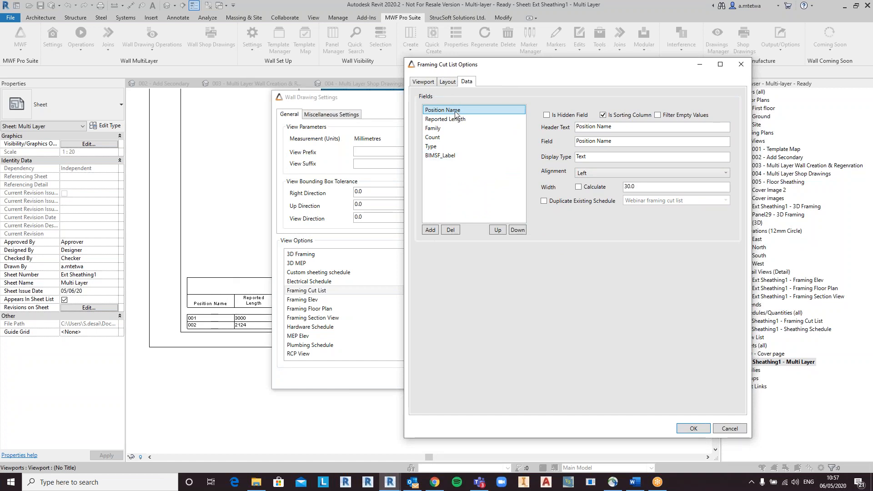
click(451, 137)
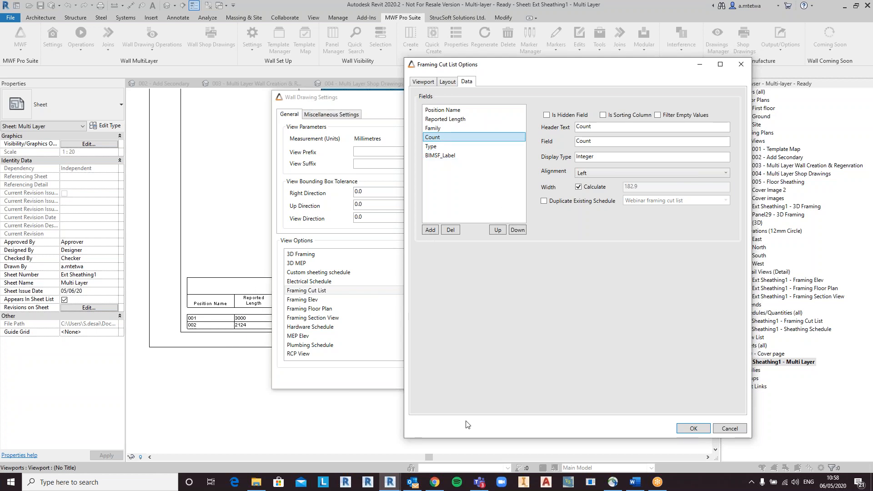
click(730, 429)
click(589, 379)
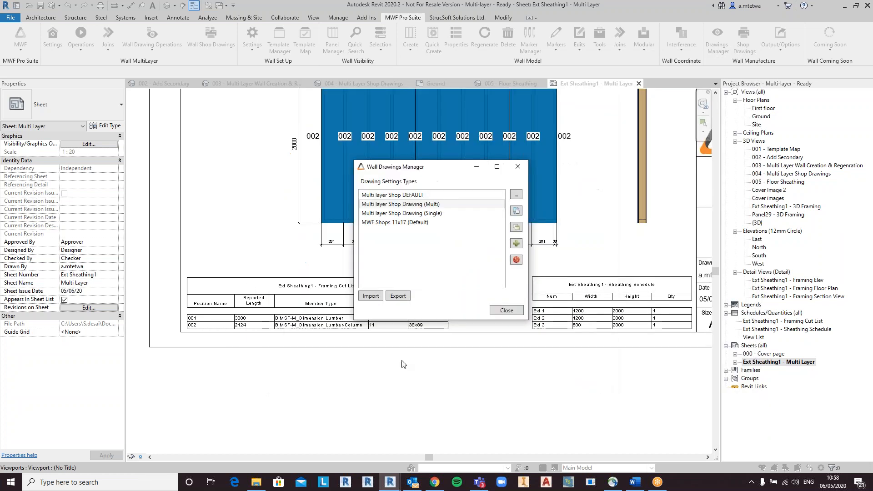
click(507, 310)
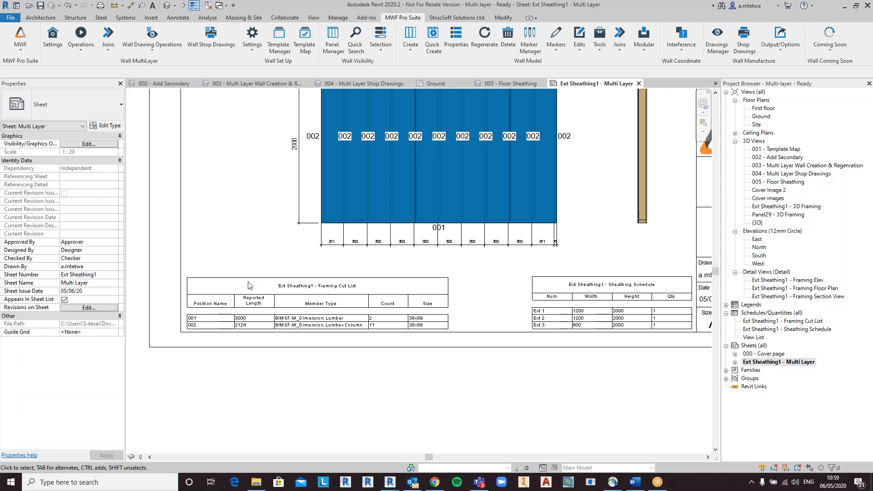
Step: Switch from the multilayer sheet to the 000 - Cover page sheet
middle_drag(240, 286, 232, 327)
scroll(232, 327, down, 2)
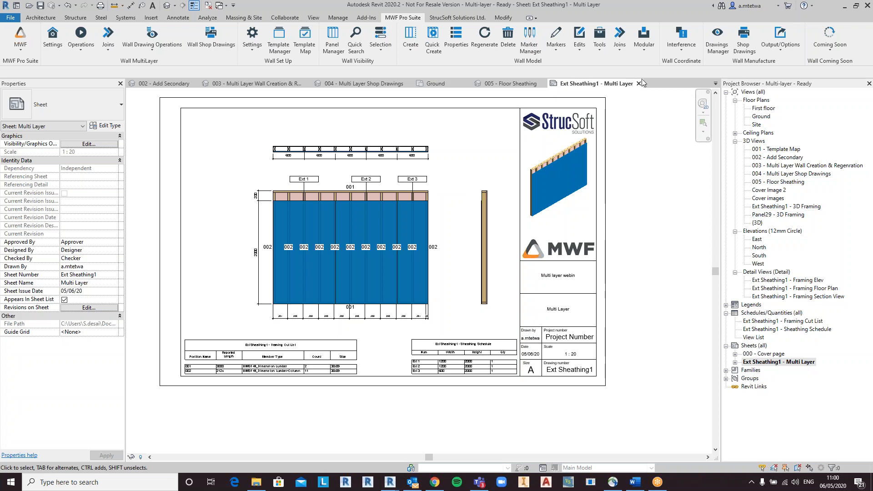
click(716, 83)
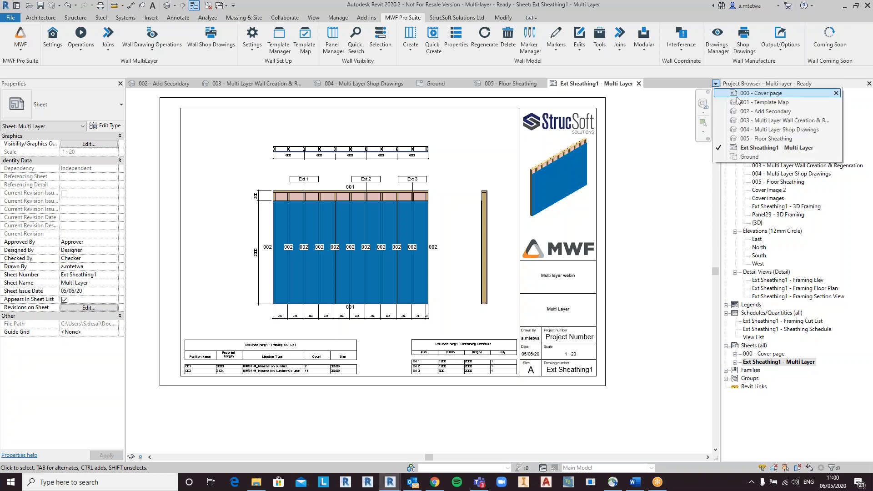
click(755, 94)
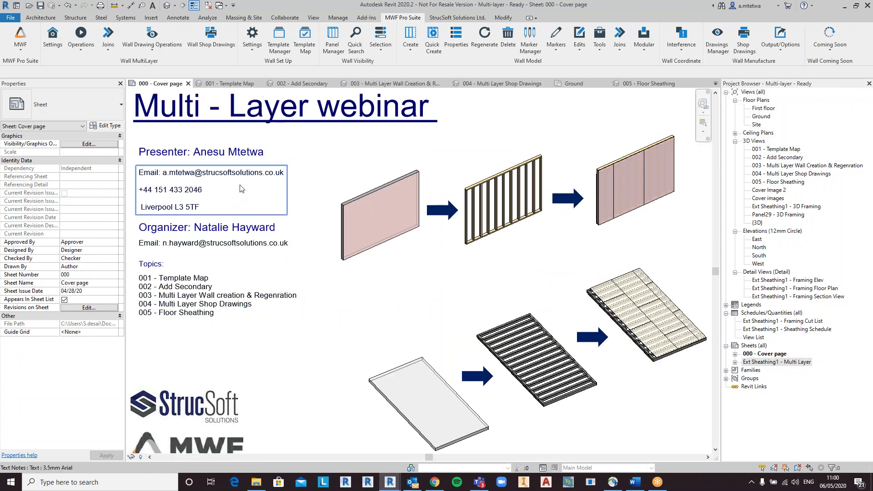